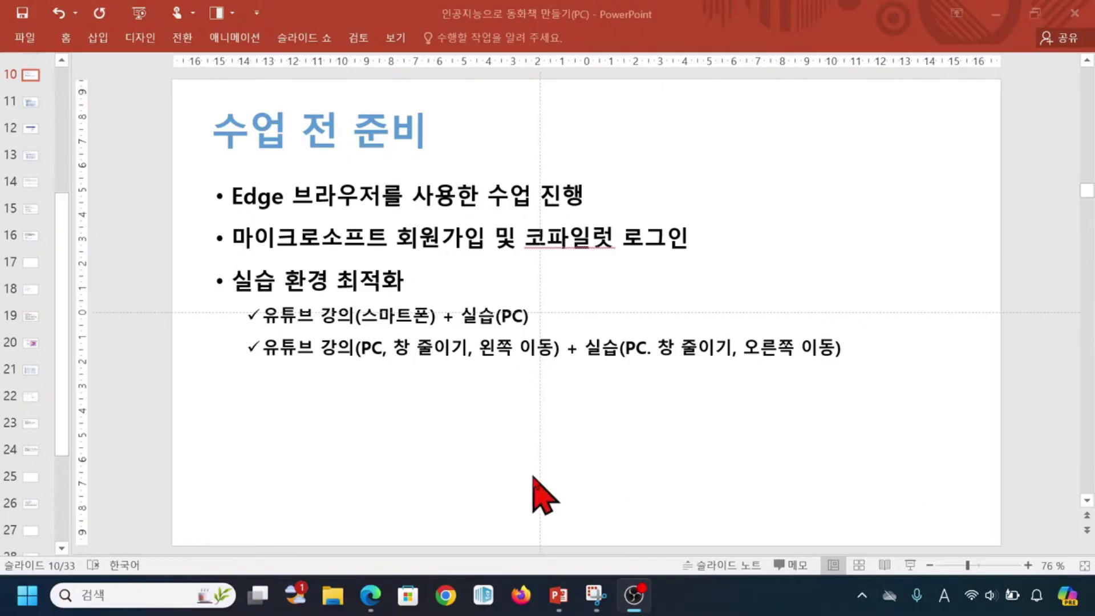
click(258, 212)
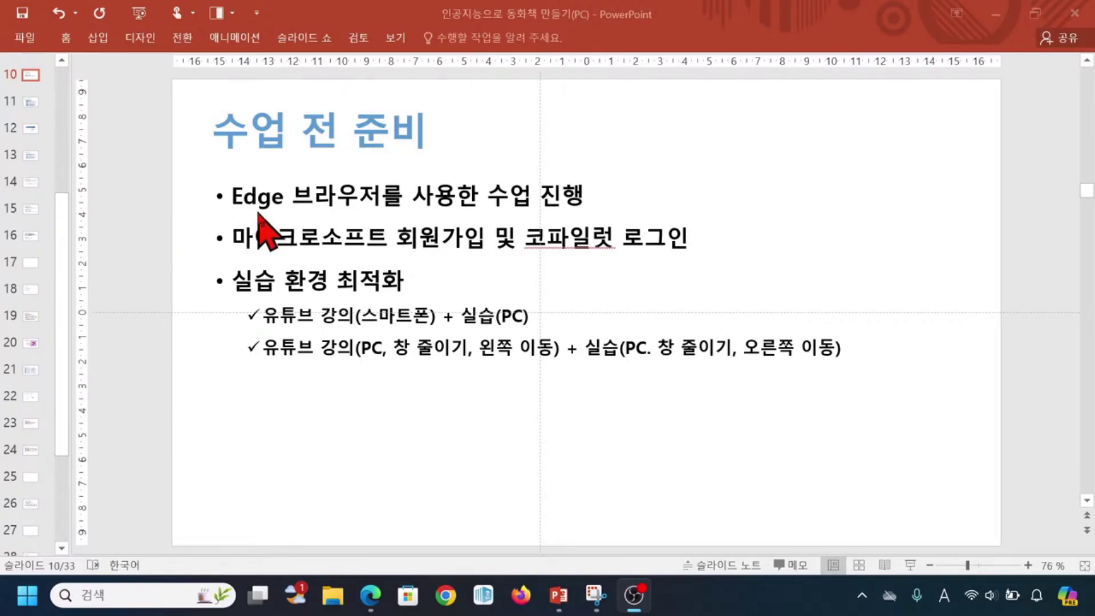
click(257, 212)
mouse_move(388, 595)
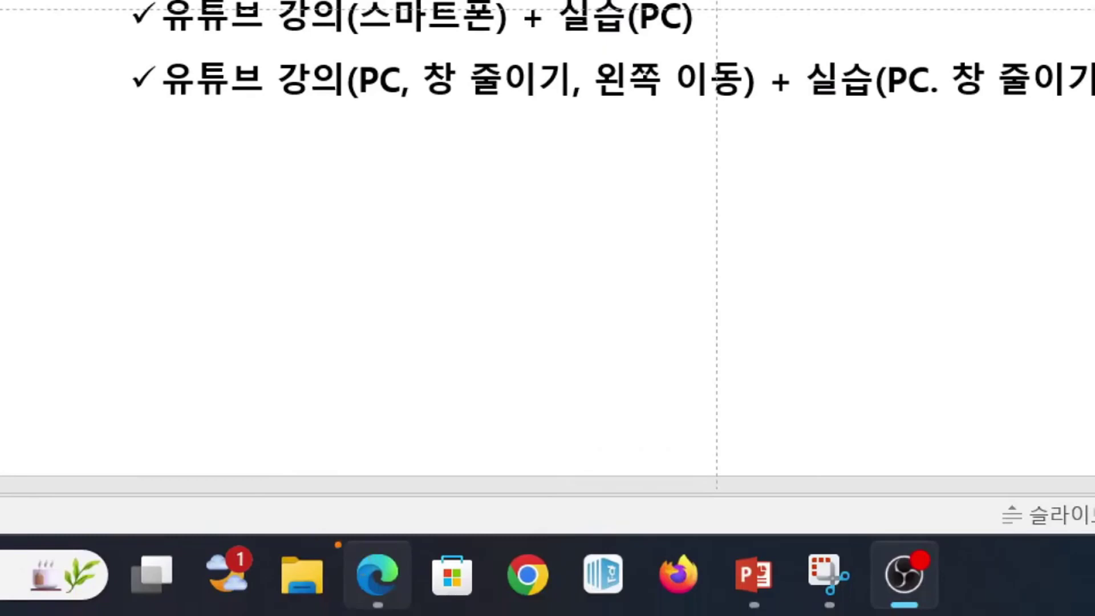
drag(363, 582, 408, 613)
drag(564, 510, 522, 552)
drag(515, 514, 547, 552)
mouse_move(352, 519)
mouse_down()
mouse_move(372, 539)
mouse_move(405, 488)
mouse_up()
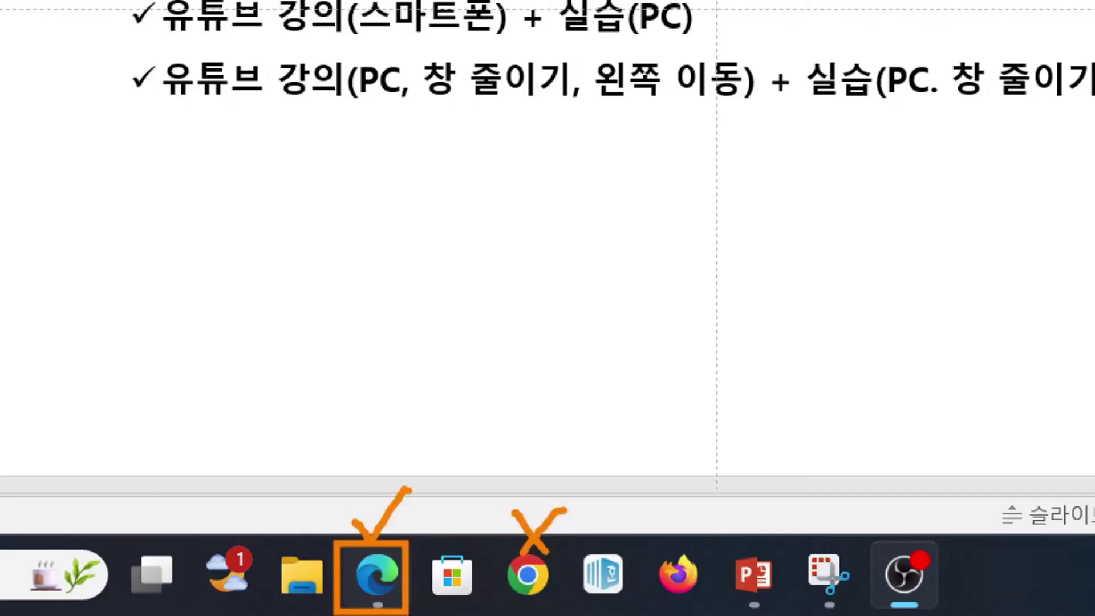
key(Escape)
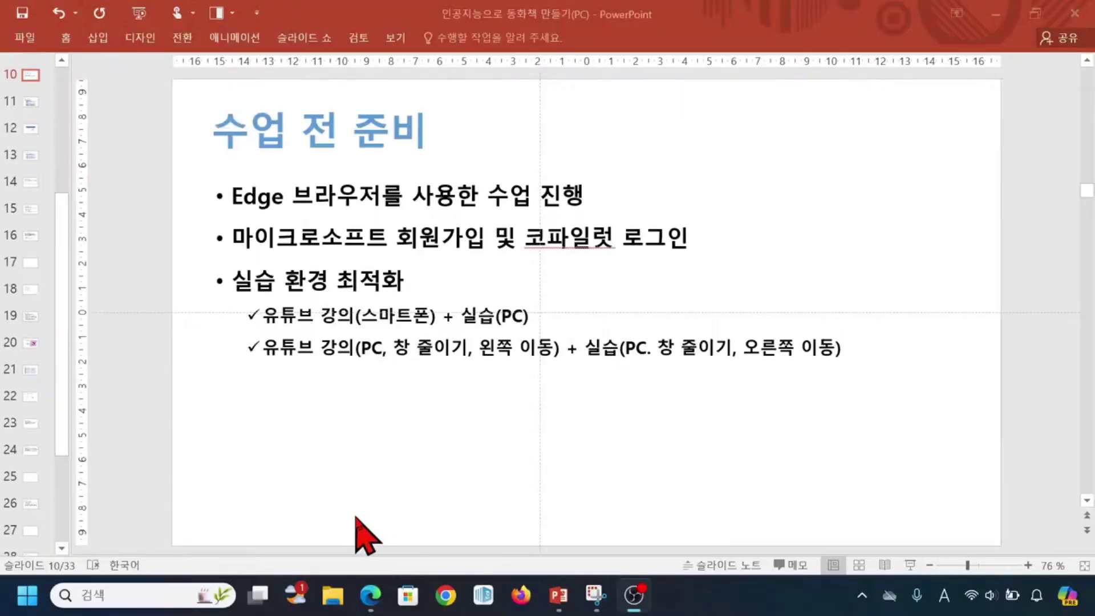
key(ctrl)
key(ctrl)
key(ctrl)
key(ctrl)
key(ctrl)
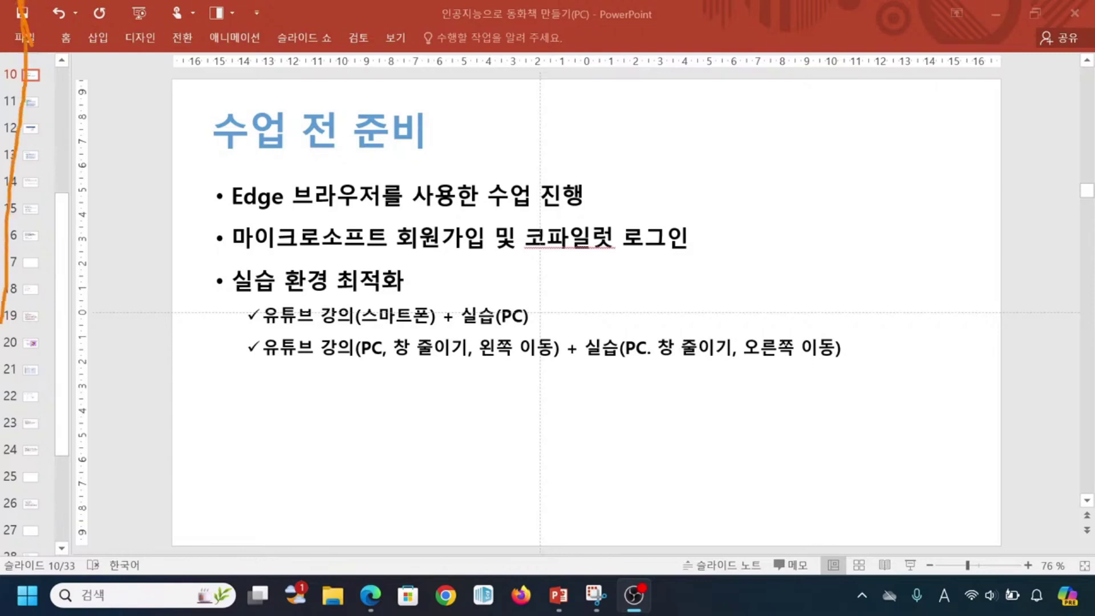
mouse_move(17, 4)
mouse_down()
mouse_move(85, 456)
mouse_move(380, 519)
mouse_move(445, 551)
mouse_up()
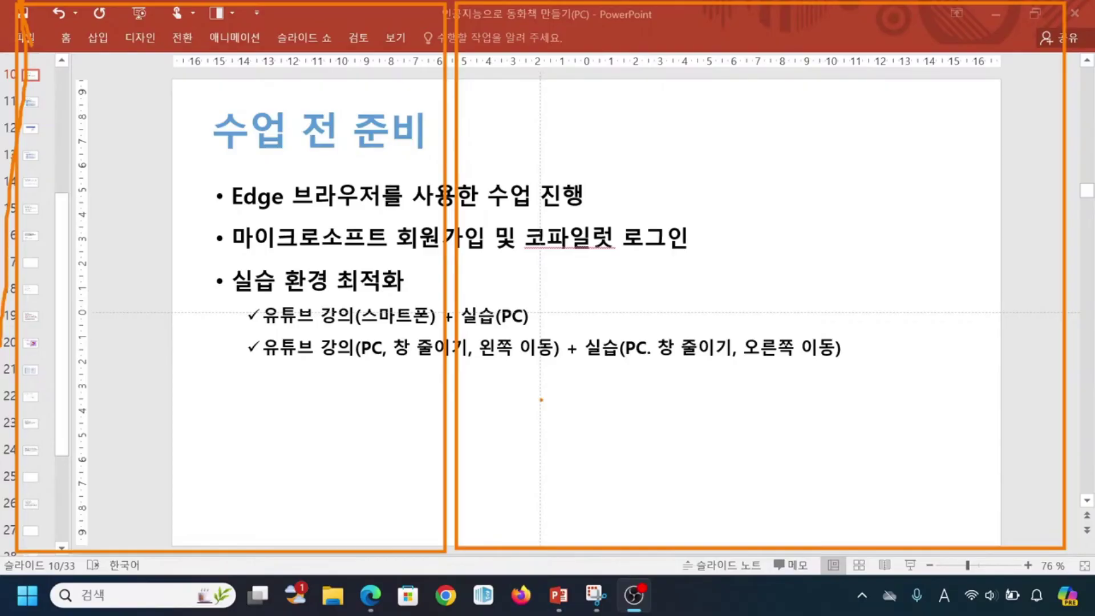
key(Escape)
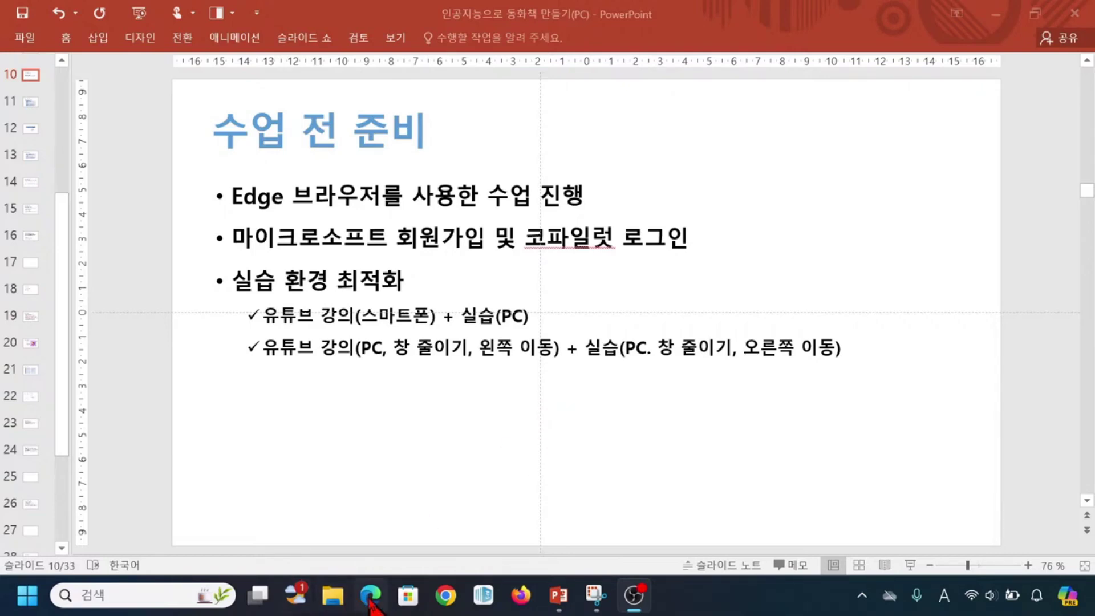
- Switch to the Edge browser and search Google for "copilot"
mouse_move(371, 598)
click(343, 534)
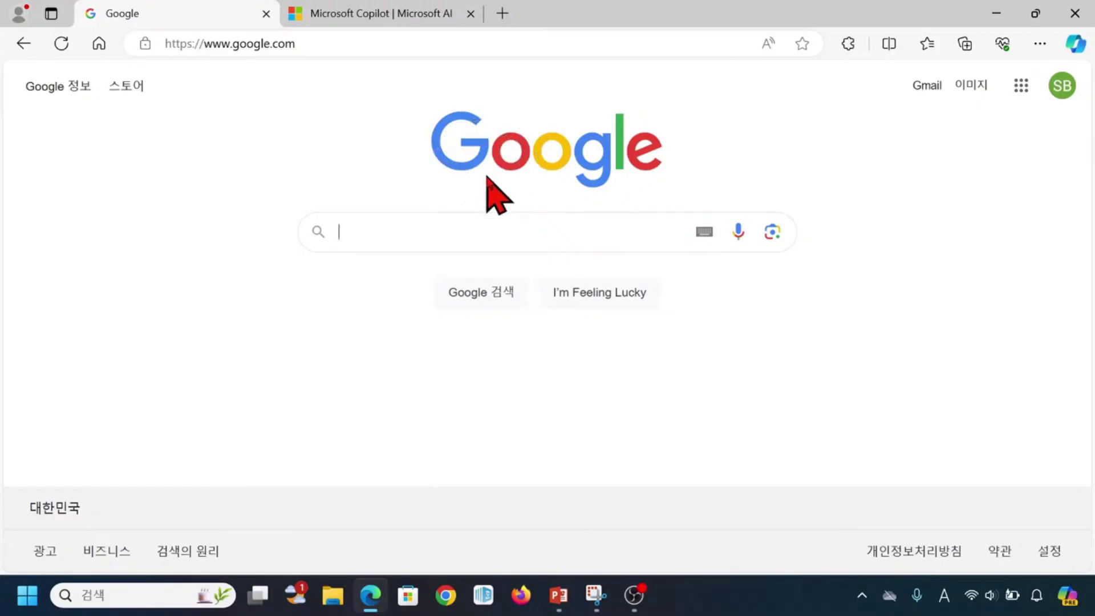
mouse_move(488, 178)
click(491, 232)
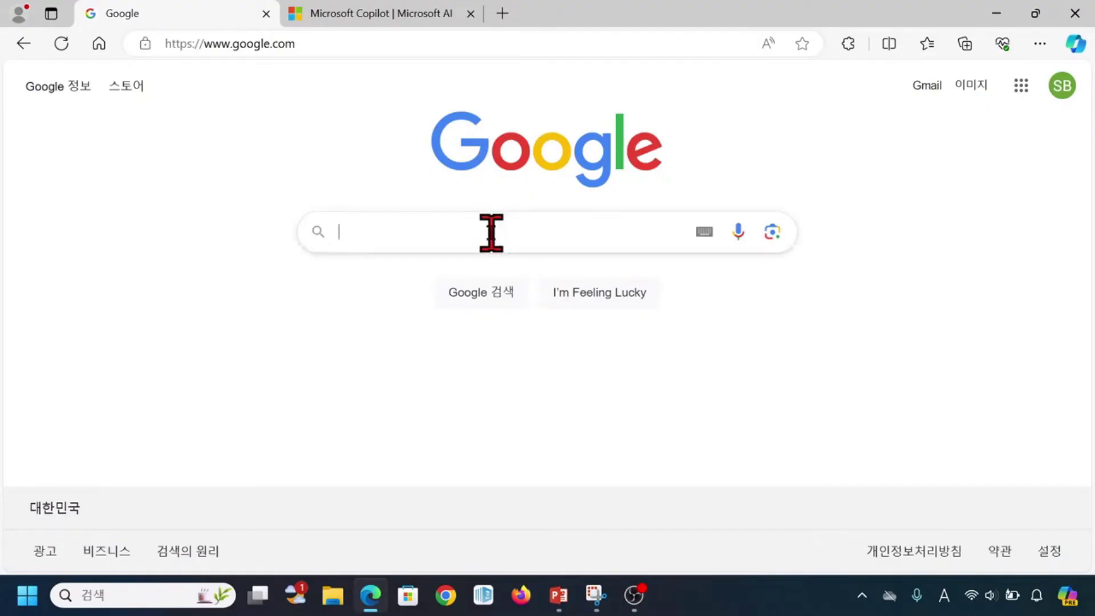
text(c)
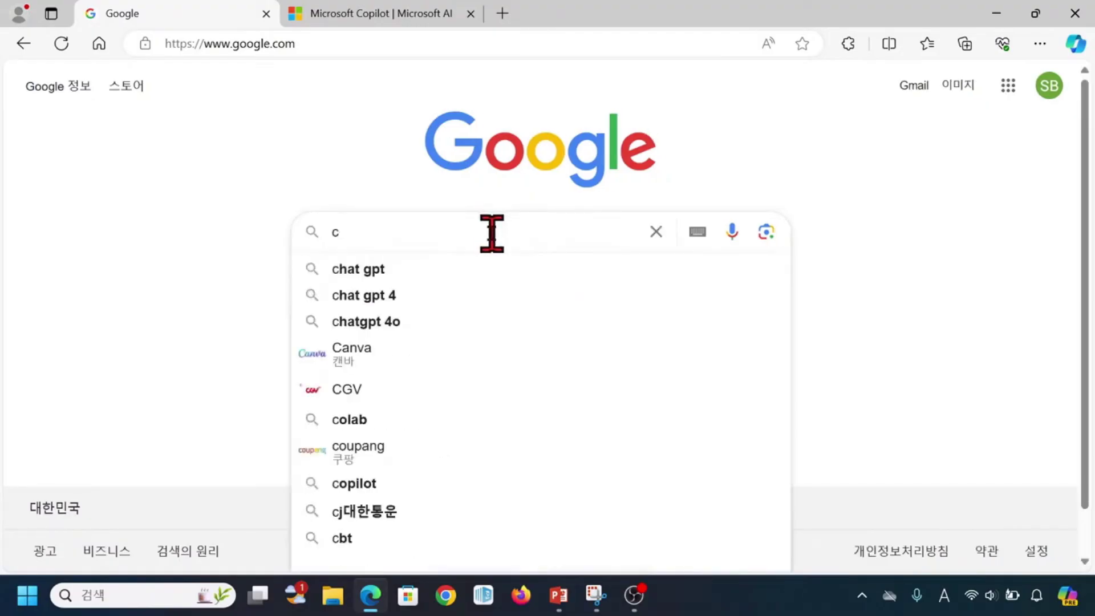
key(BackSpace)
text(co)
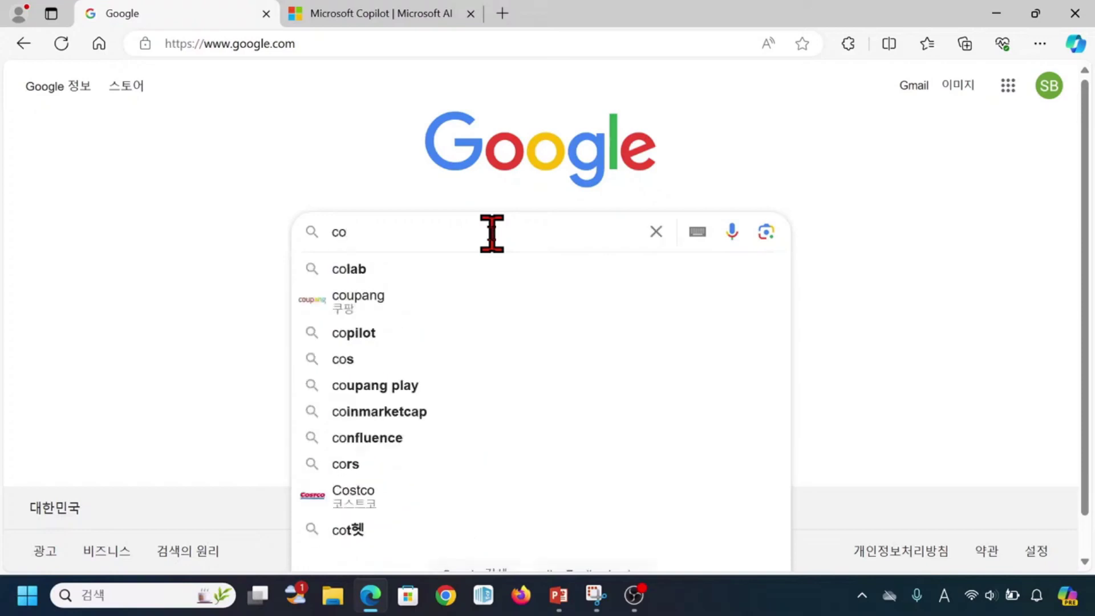
text(pilot)
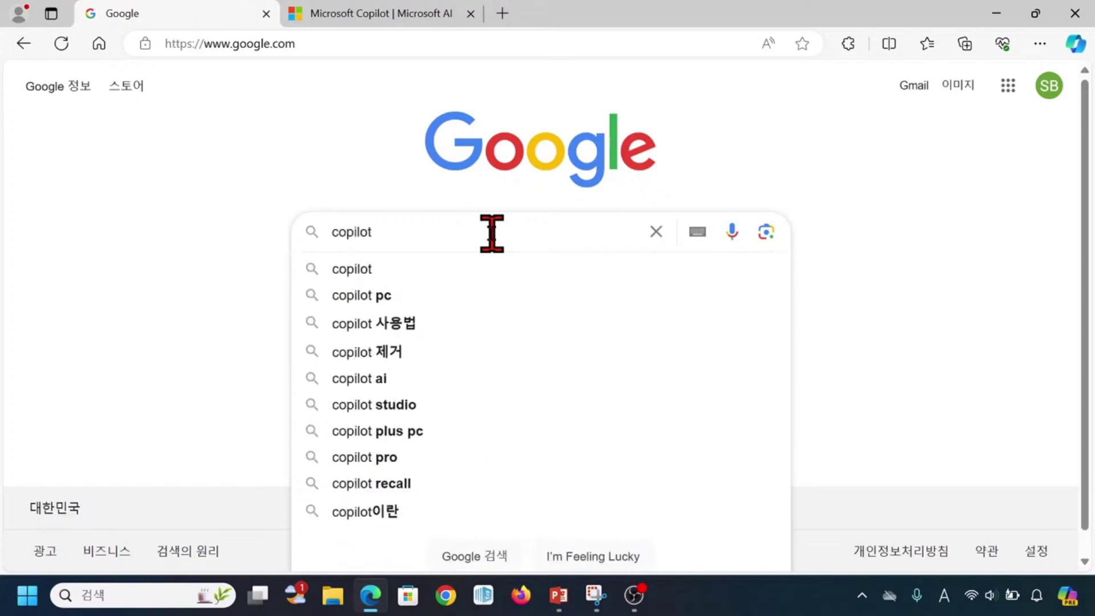
key(Return)
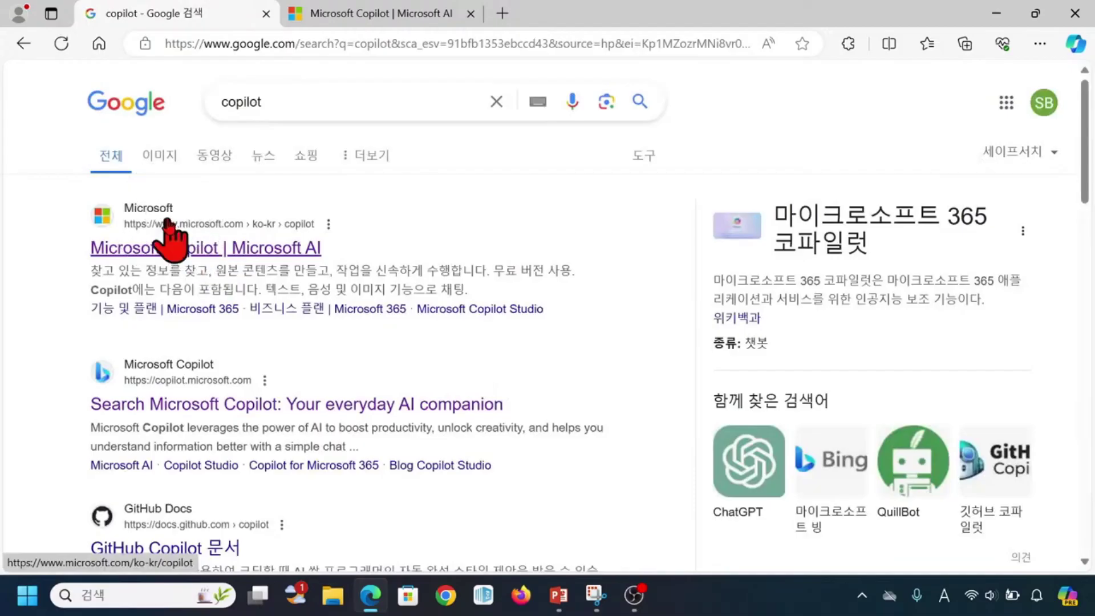
- Open the Microsoft Copilot | Microsoft AI search result and launch the free version of Copilot from that page
click(320, 255)
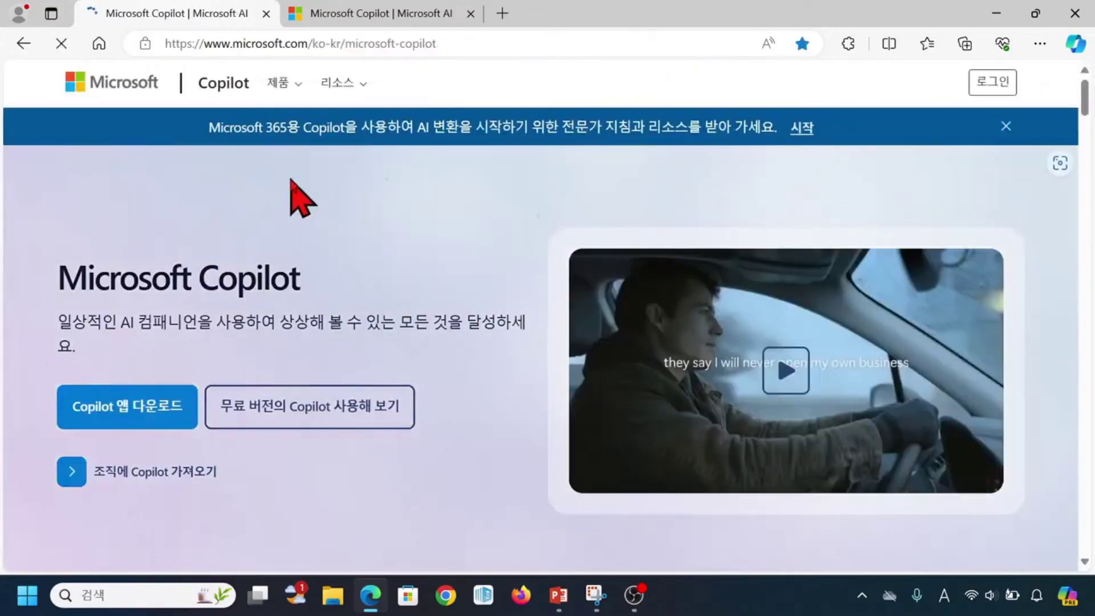
click(327, 417)
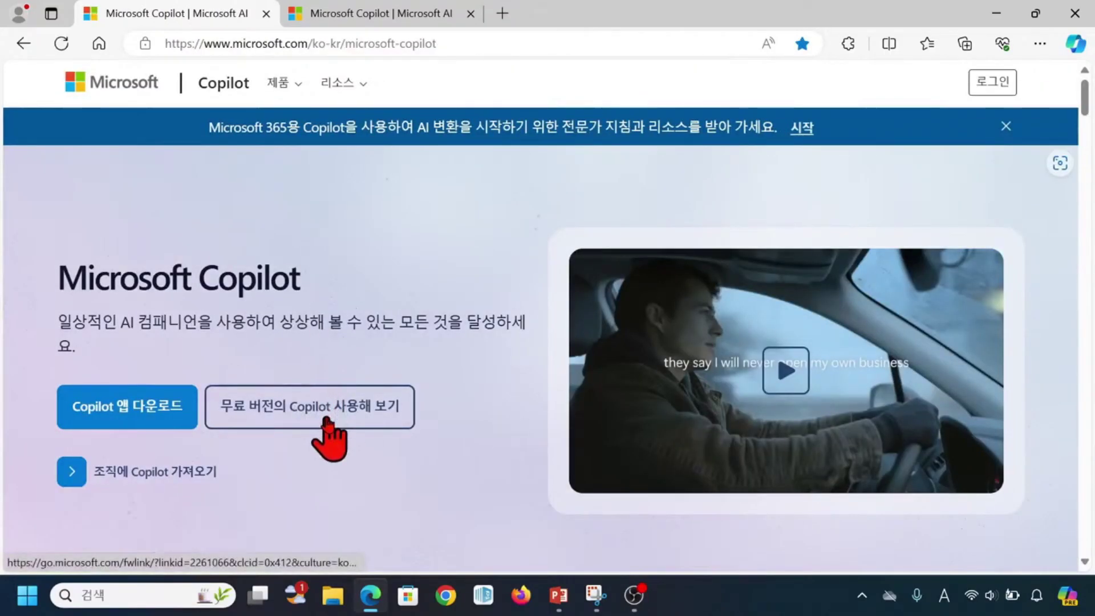
click(326, 417)
click(326, 417)
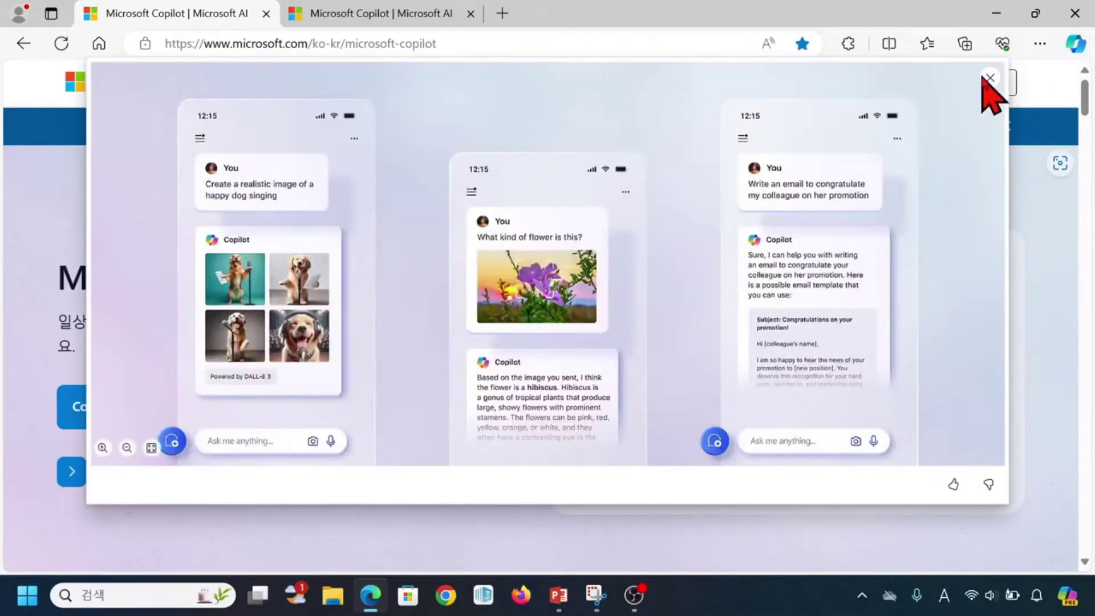
click(989, 78)
click(322, 415)
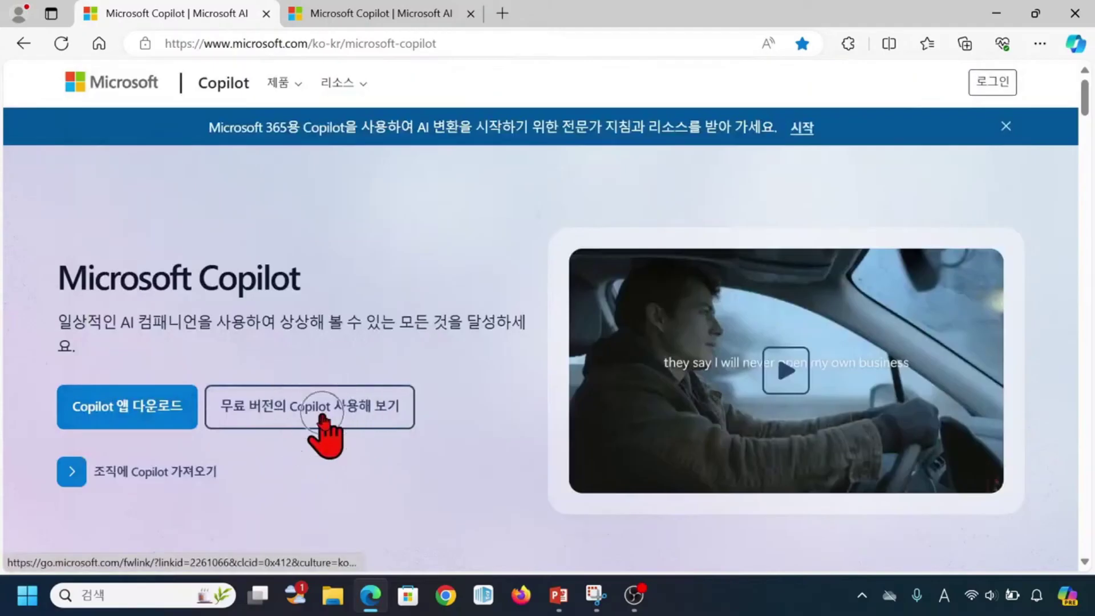
click(323, 415)
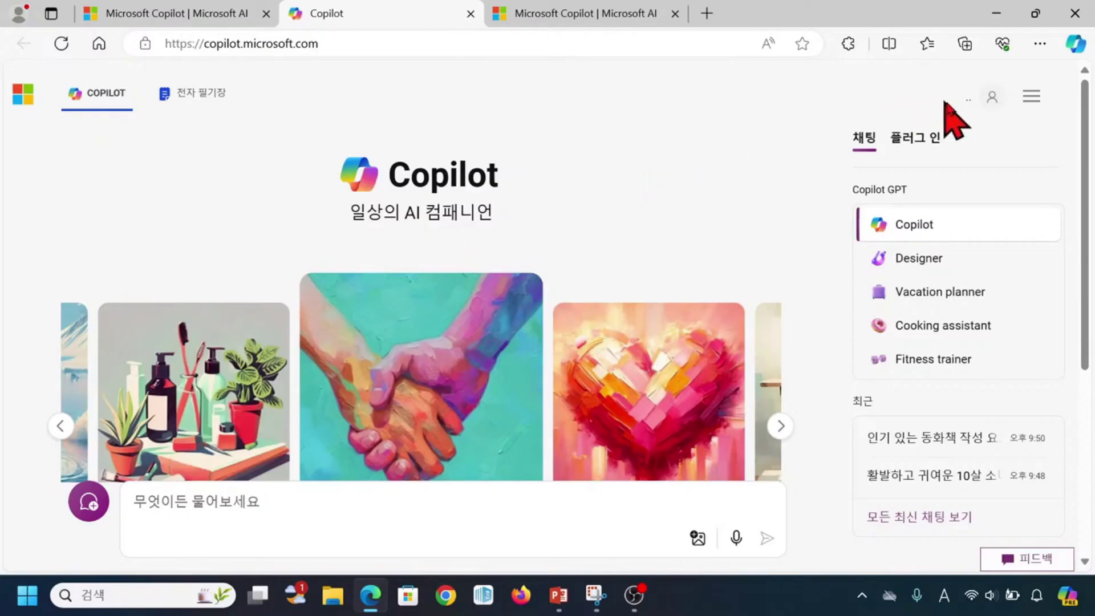
click(993, 107)
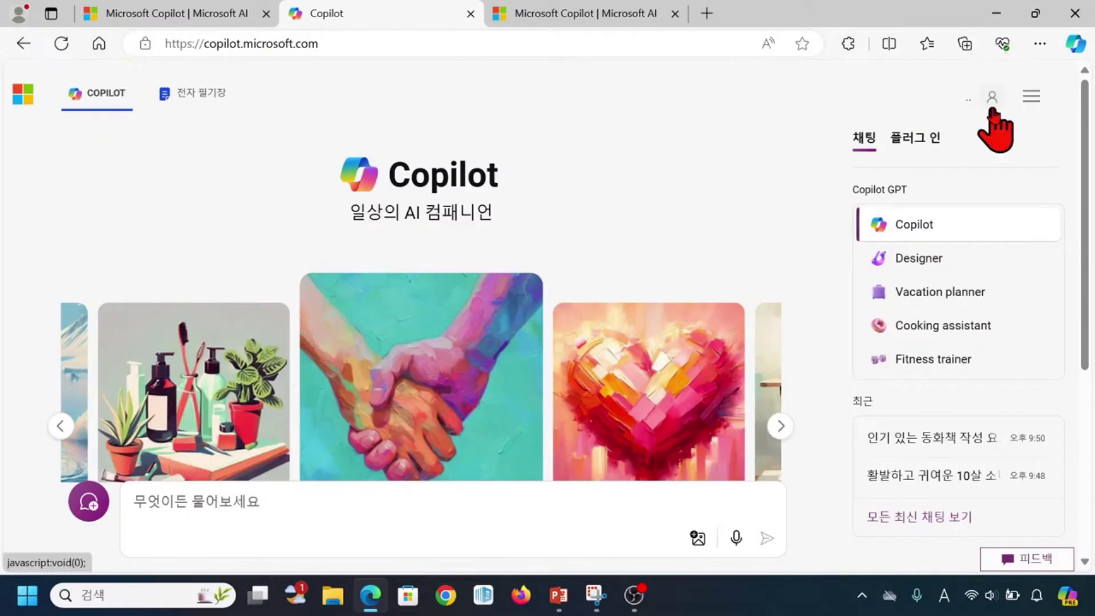
click(719, 186)
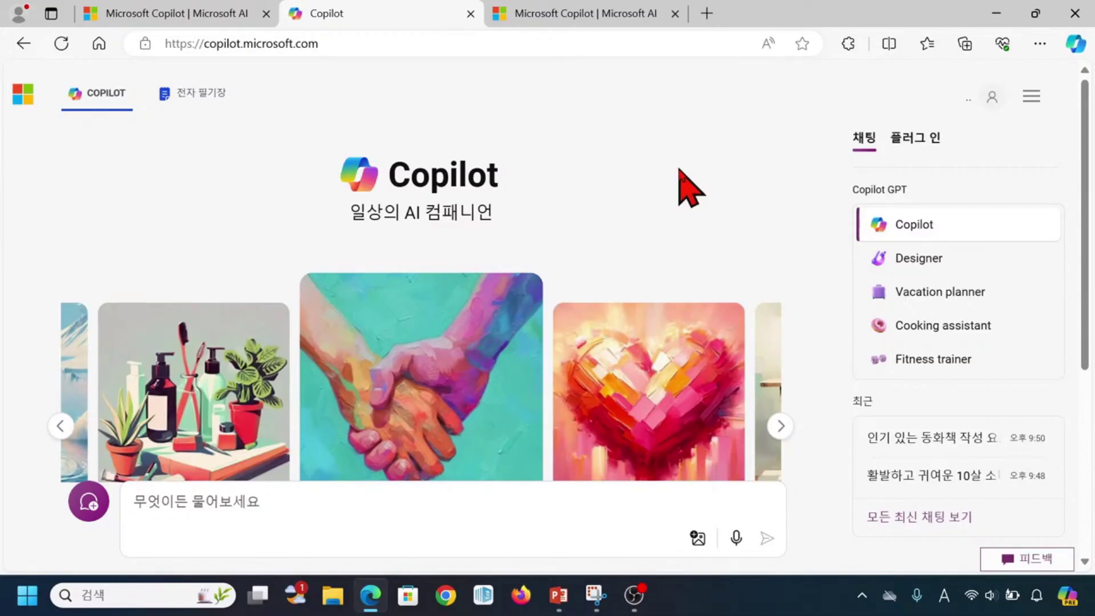
key(ctrl)
key(ctrl)
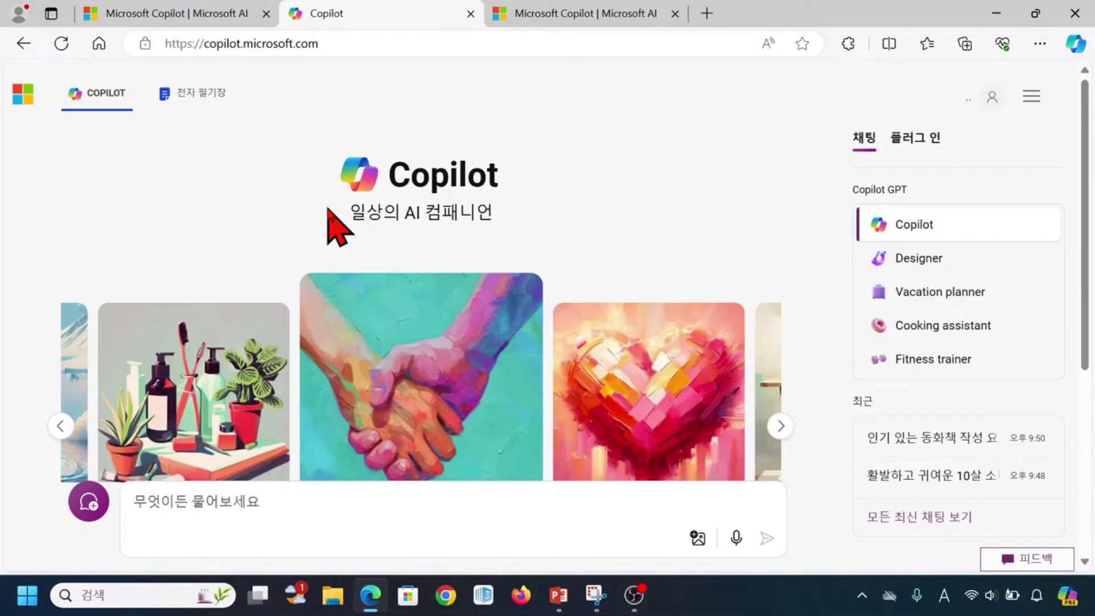
key(ctrl)
key(ctrl)
key(ctrl)
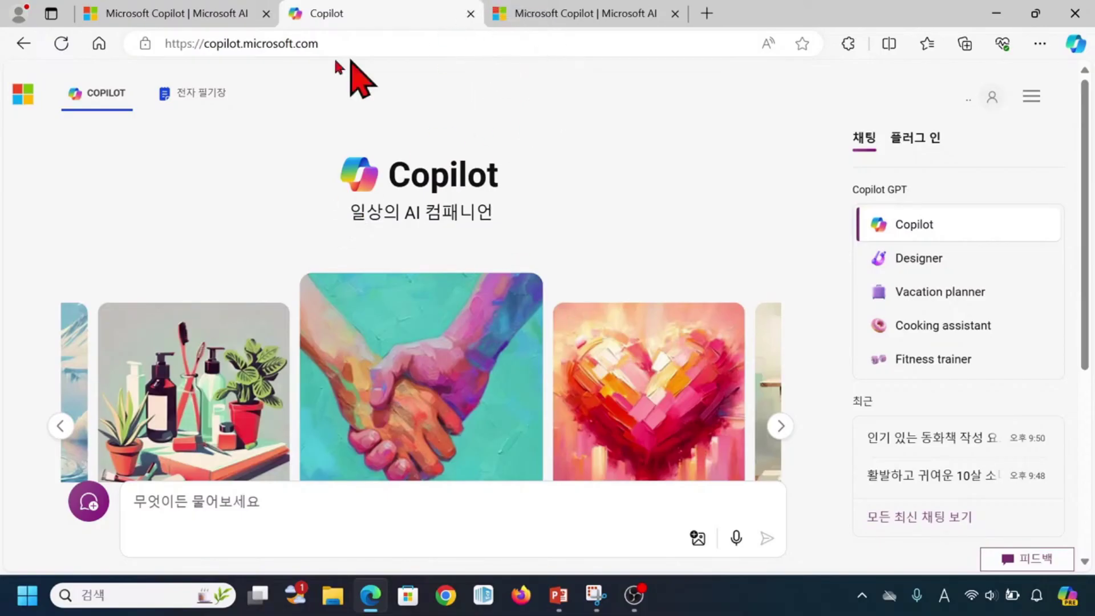
key(ctrl)
key(ctrl)
key(ctrl)
key(ctrl)
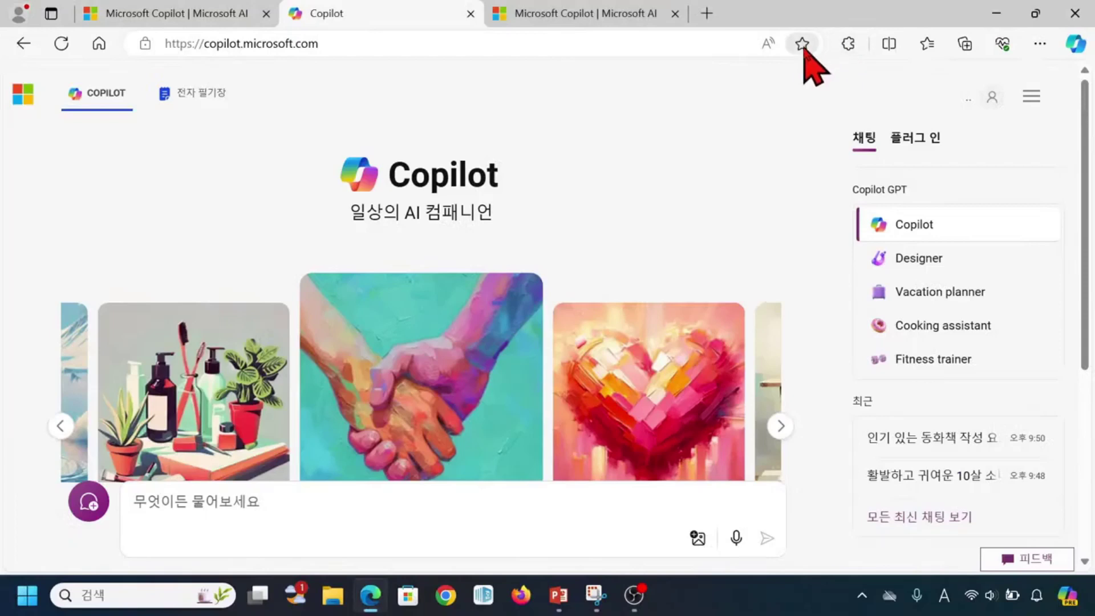
- Add the Copilot page to the favorites under the name Copilot in the 즐겨찾기 모음 folder
click(804, 59)
click(802, 46)
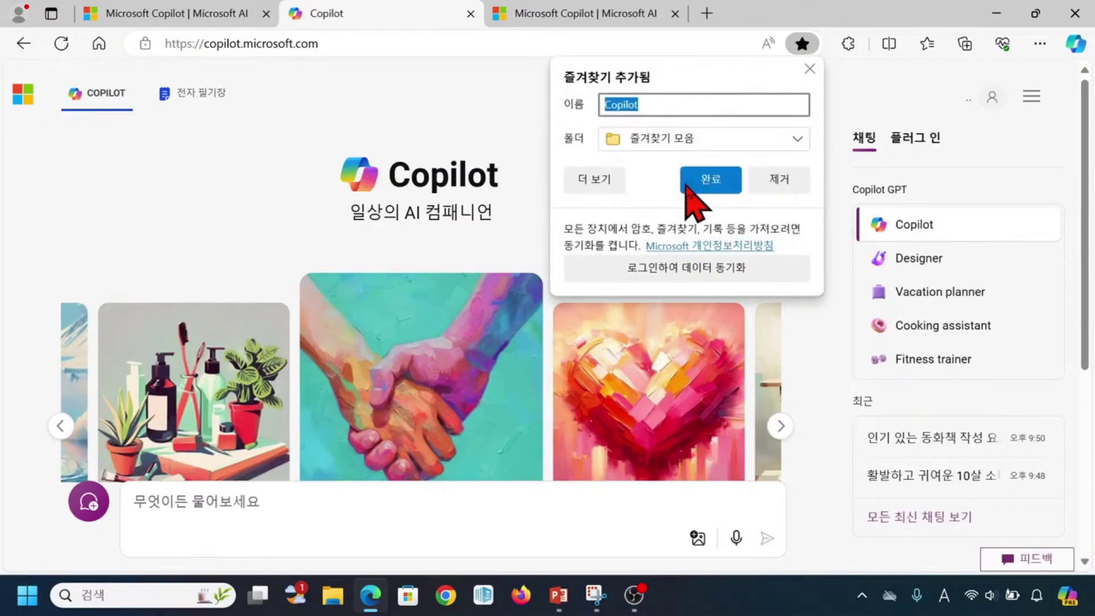
click(707, 194)
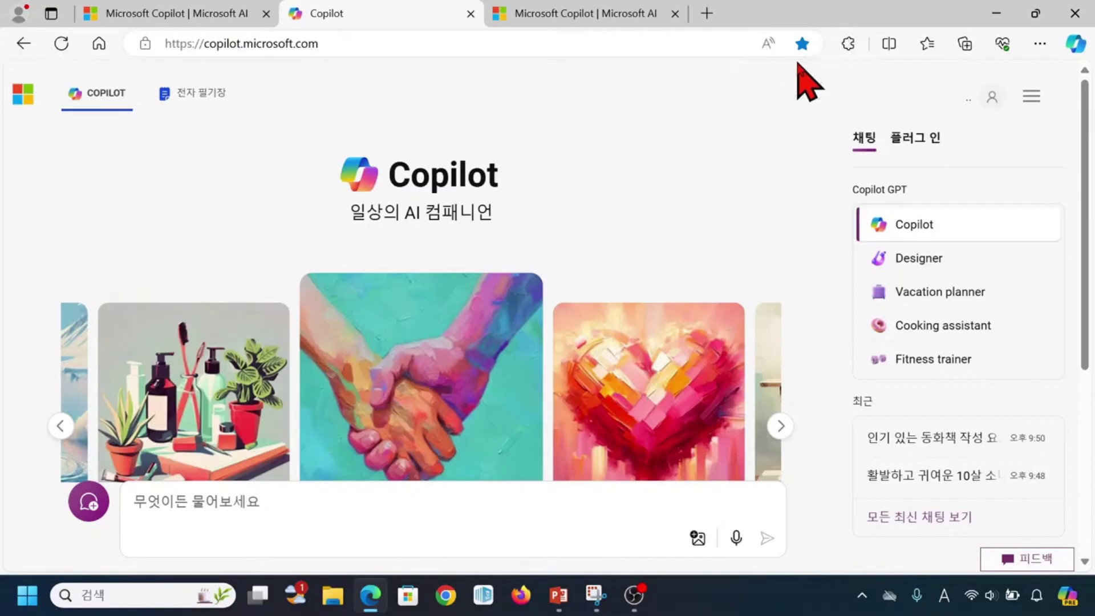
- Load the saved Copilot favorite in a new browser tab and close the two redundant Copilot tabs before it
click(707, 13)
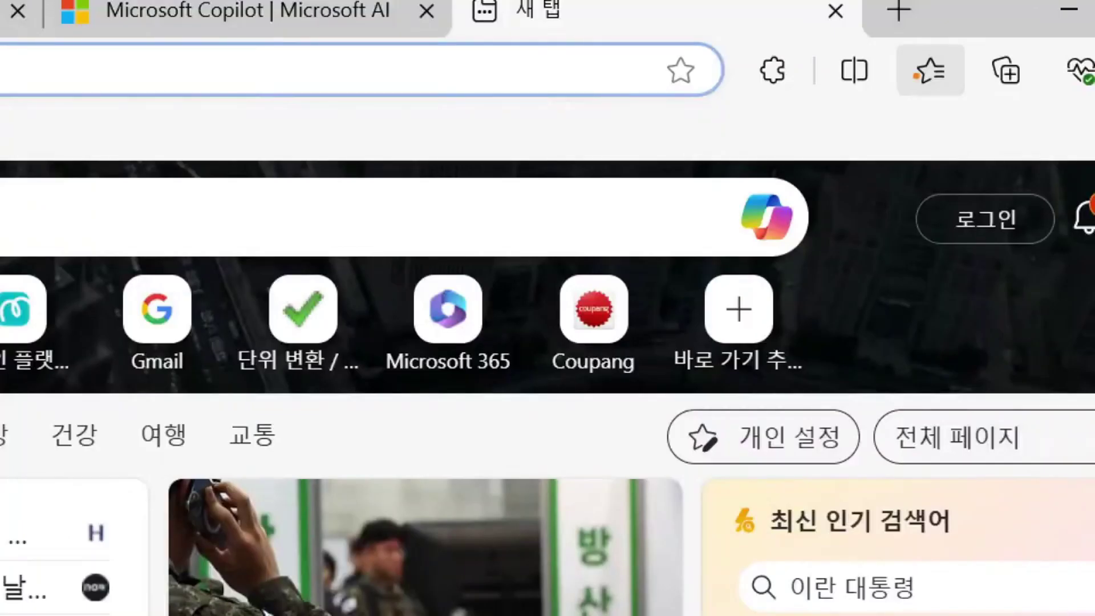
mouse_move(898, 44)
mouse_down()
mouse_move(923, 94)
mouse_move(969, 104)
mouse_up()
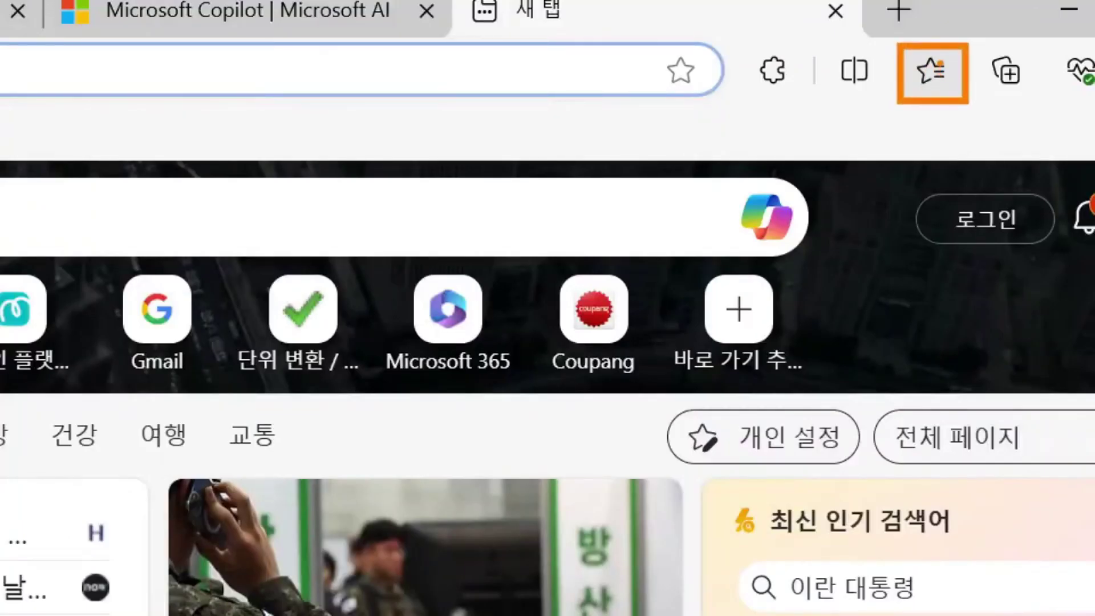
mouse_move(954, 113)
mouse_down()
mouse_move(907, 91)
mouse_move(938, 30)
mouse_move(948, 124)
mouse_up()
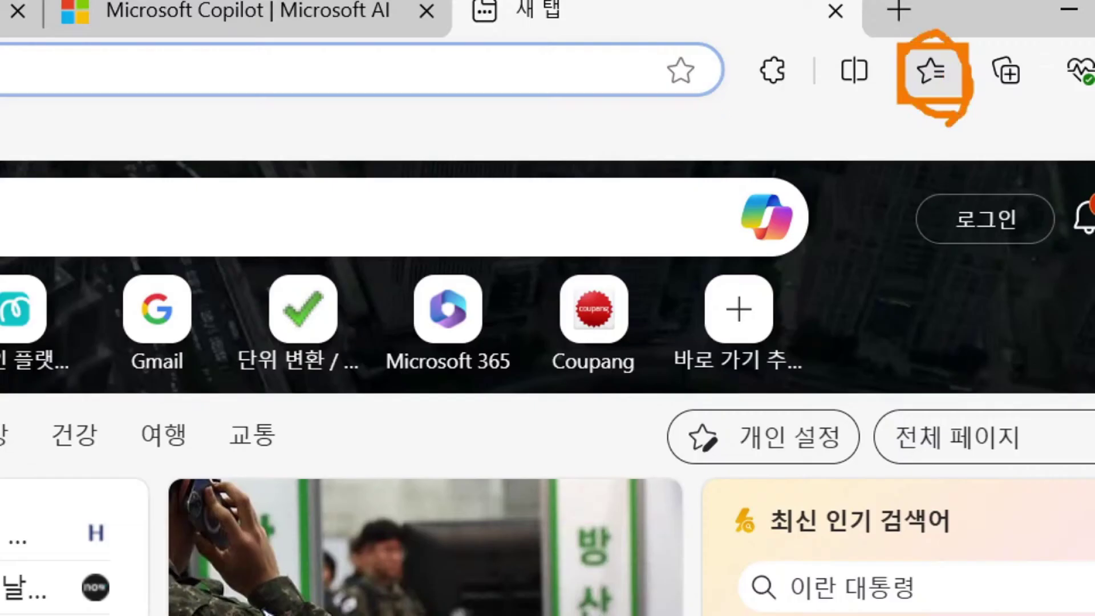
drag(710, 40, 694, 90)
mouse_move(689, 44)
mouse_down()
mouse_move(734, 76)
mouse_move(659, 91)
mouse_move(718, 29)
mouse_move(707, 98)
mouse_up()
mouse_move(958, 106)
mouse_down()
mouse_move(870, 46)
mouse_move(959, 8)
mouse_move(995, 62)
mouse_move(979, 106)
mouse_up()
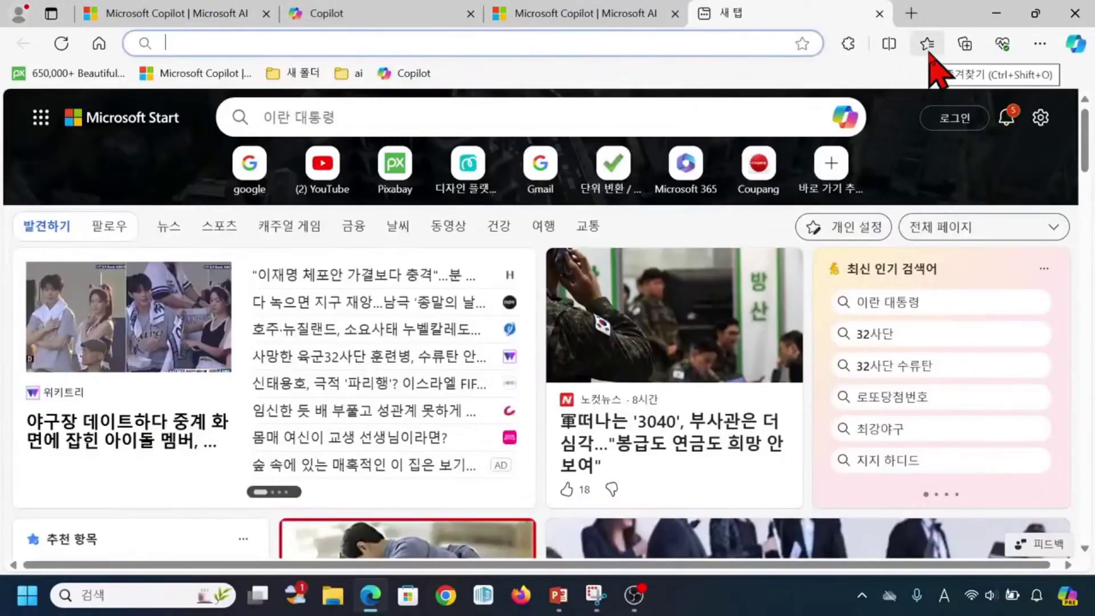
click(928, 46)
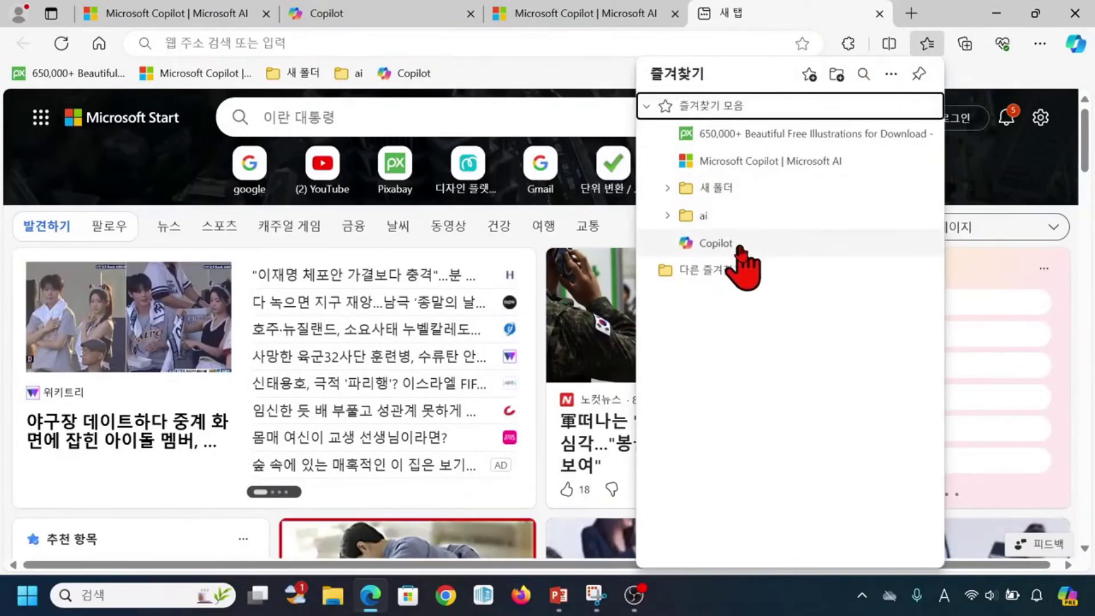
key(ctrl+1)
click(739, 245)
mouse_move(606, 203)
mouse_down()
mouse_move(684, 269)
mouse_move(794, 266)
mouse_up()
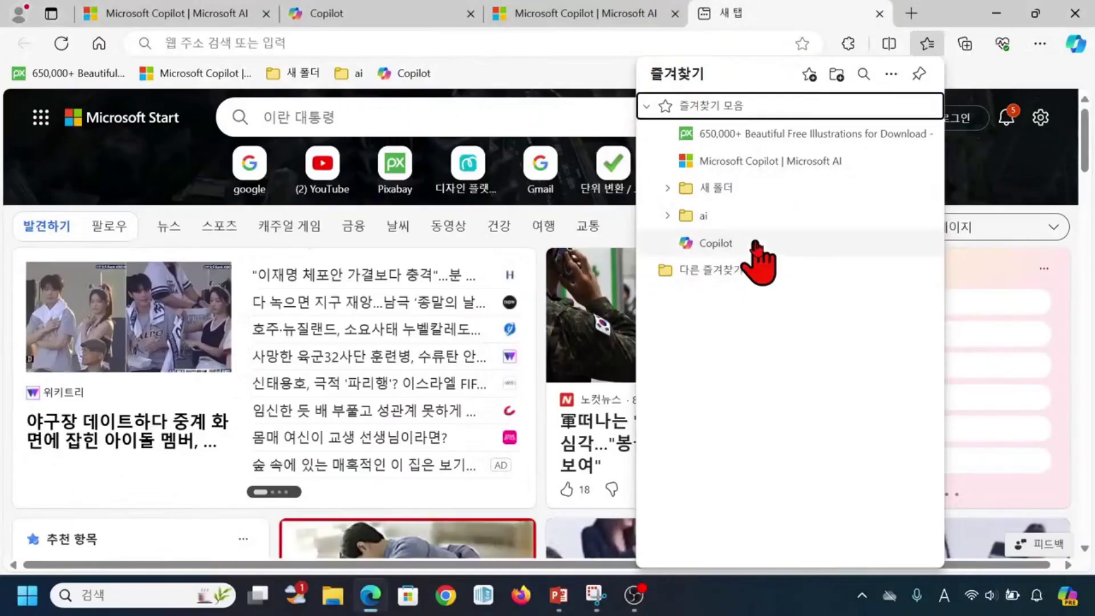
click(756, 245)
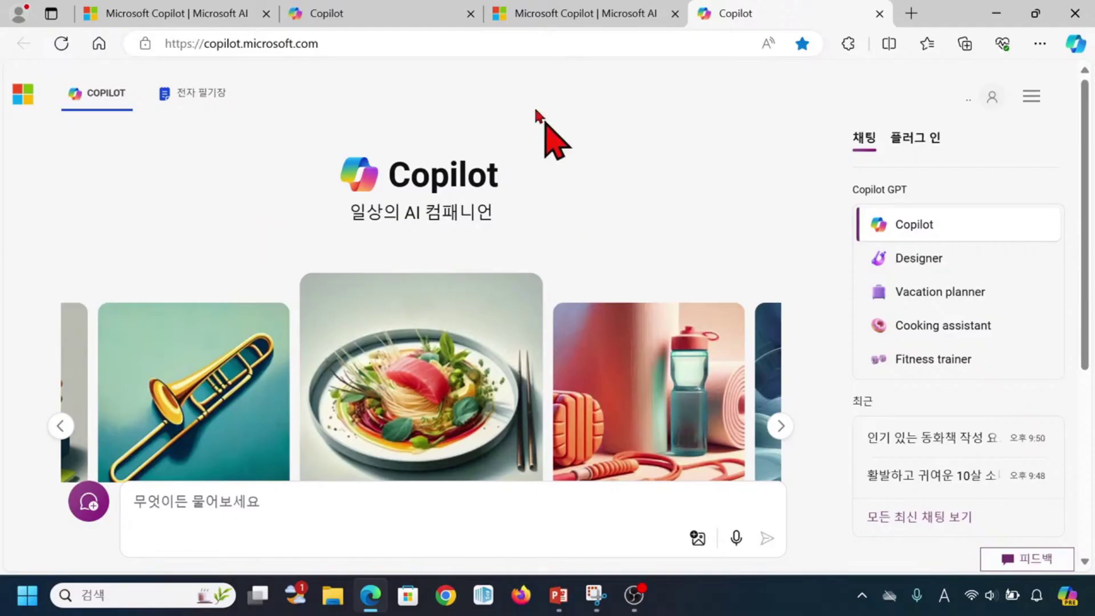
click(471, 14)
click(470, 14)
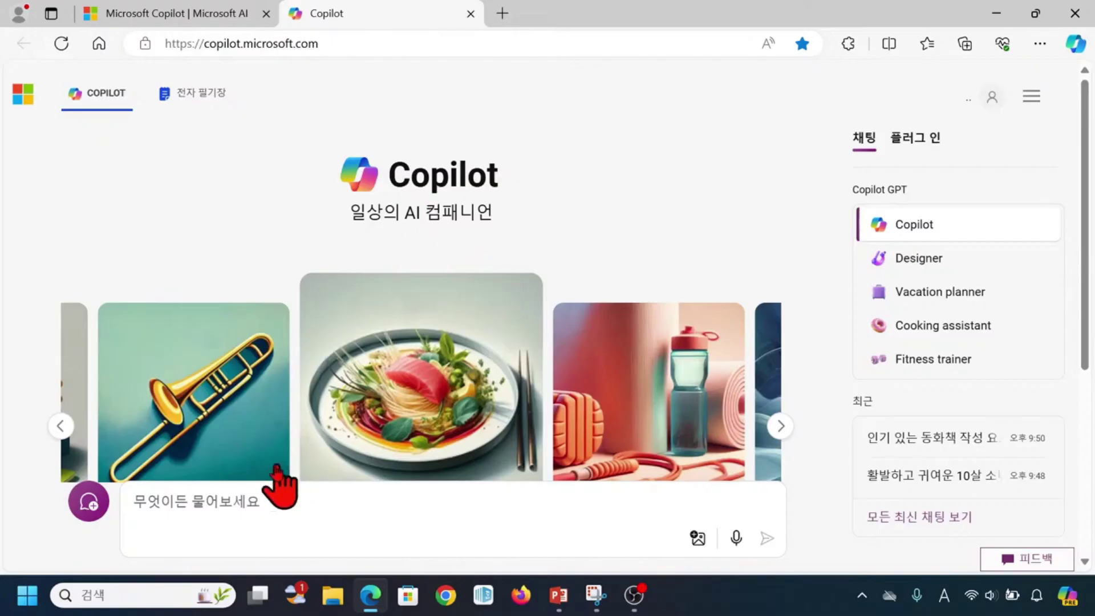
- Choose 보다 창의적인 (more creative) as the Copilot conversation style
click(166, 538)
scroll(359, 348, down, 1)
scroll(359, 359, down, 5)
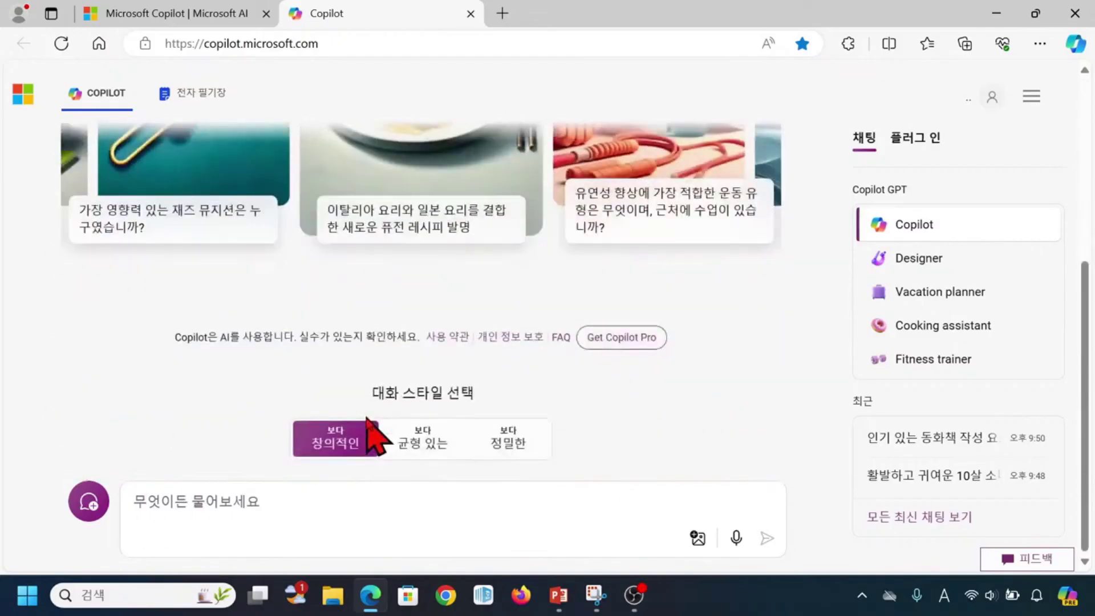
click(354, 447)
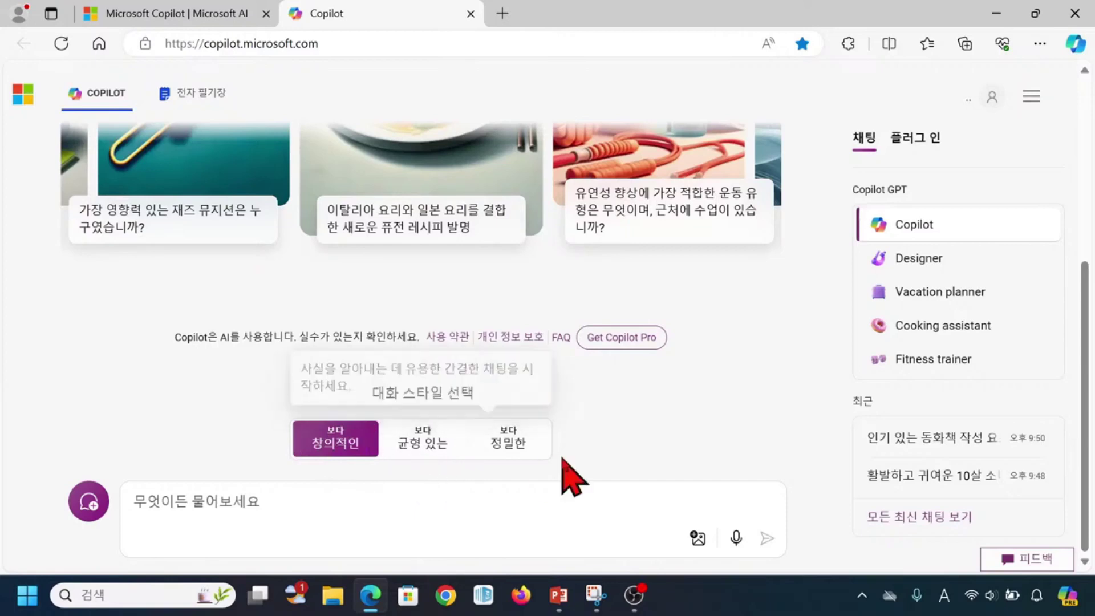
click(519, 459)
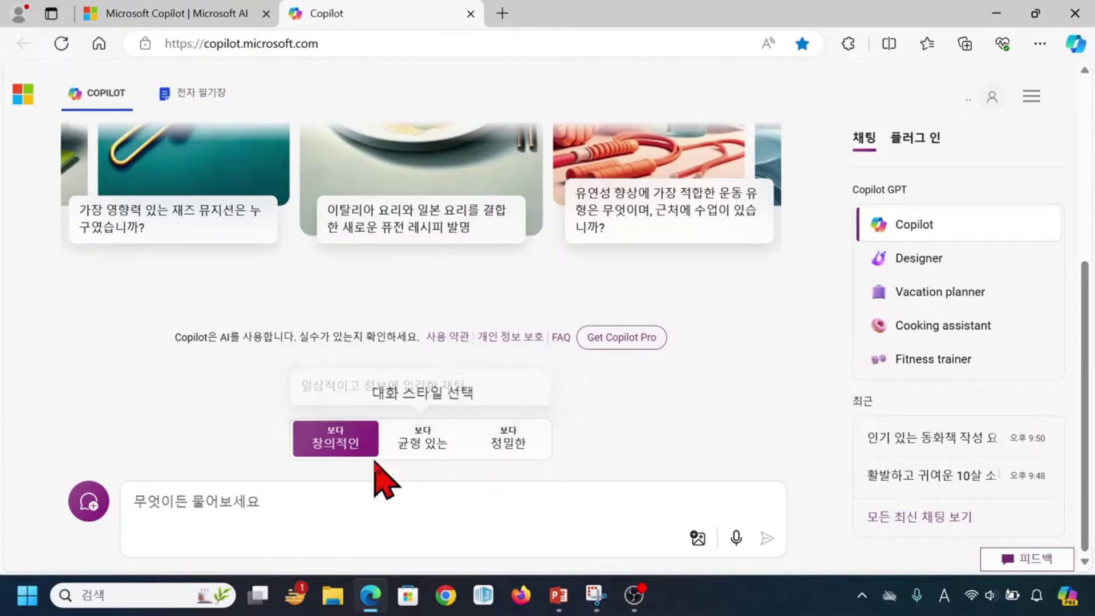
click(338, 460)
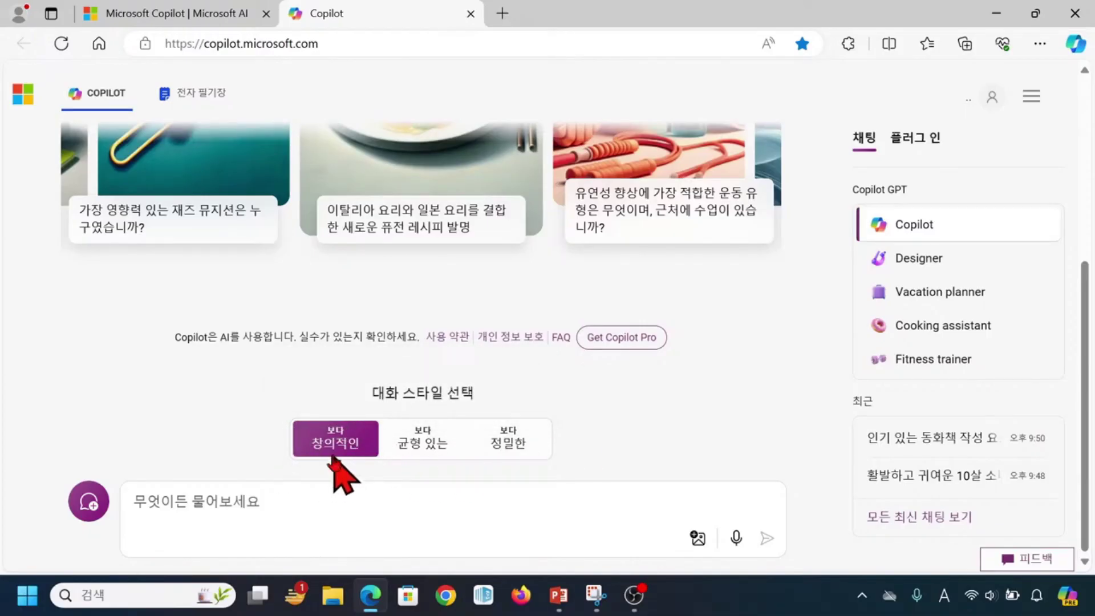
click(335, 451)
click(333, 453)
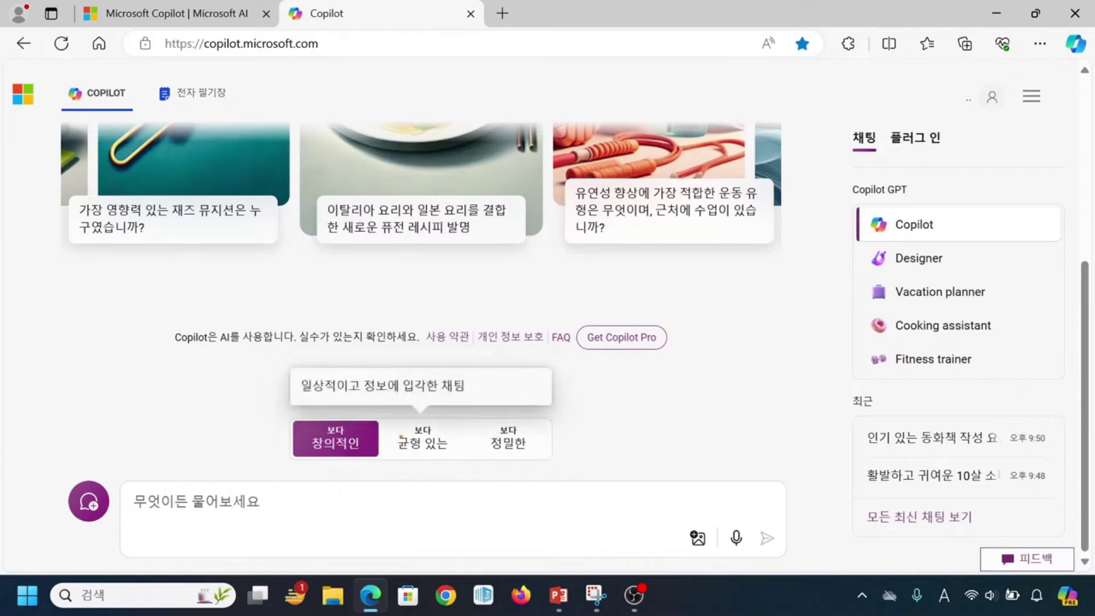
mouse_move(398, 460)
mouse_down()
mouse_move(536, 466)
mouse_move(553, 414)
mouse_move(397, 418)
mouse_move(391, 460)
mouse_up()
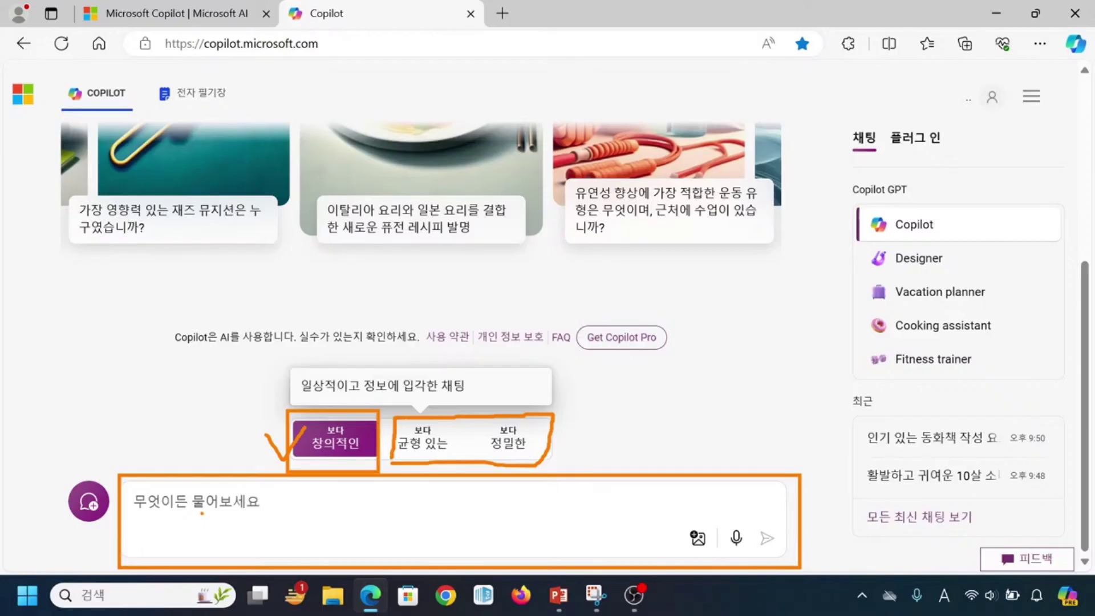
click(174, 502)
key(Escape)
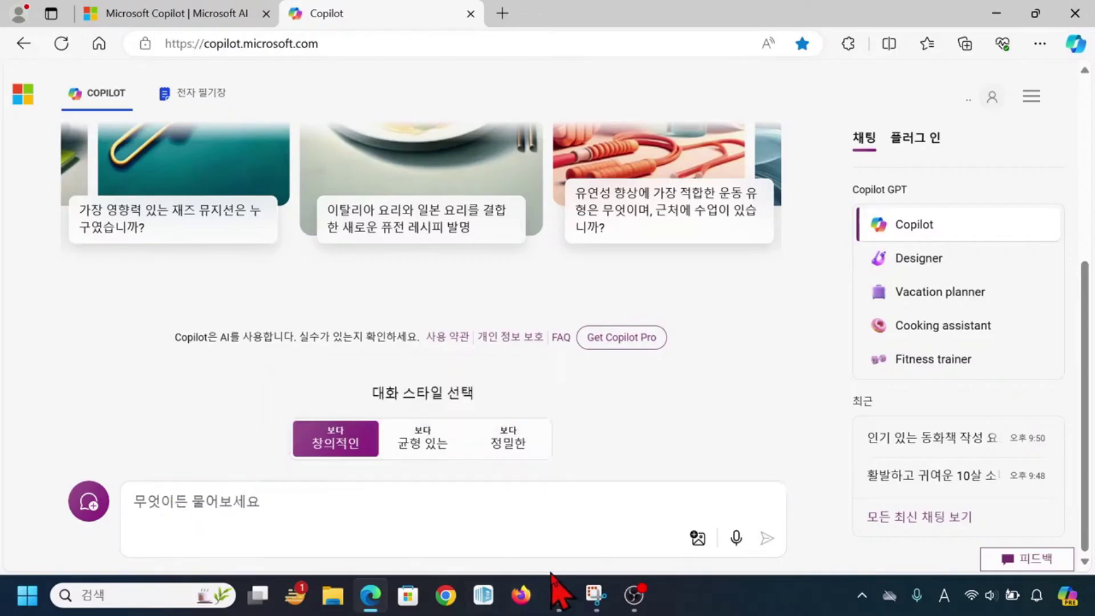
- Switch to the PowerPoint presentation 인공지능으로 동화책 만들기(PC) and review the prompt definition on slide 11, 프롬프트 작성 요령
click(556, 596)
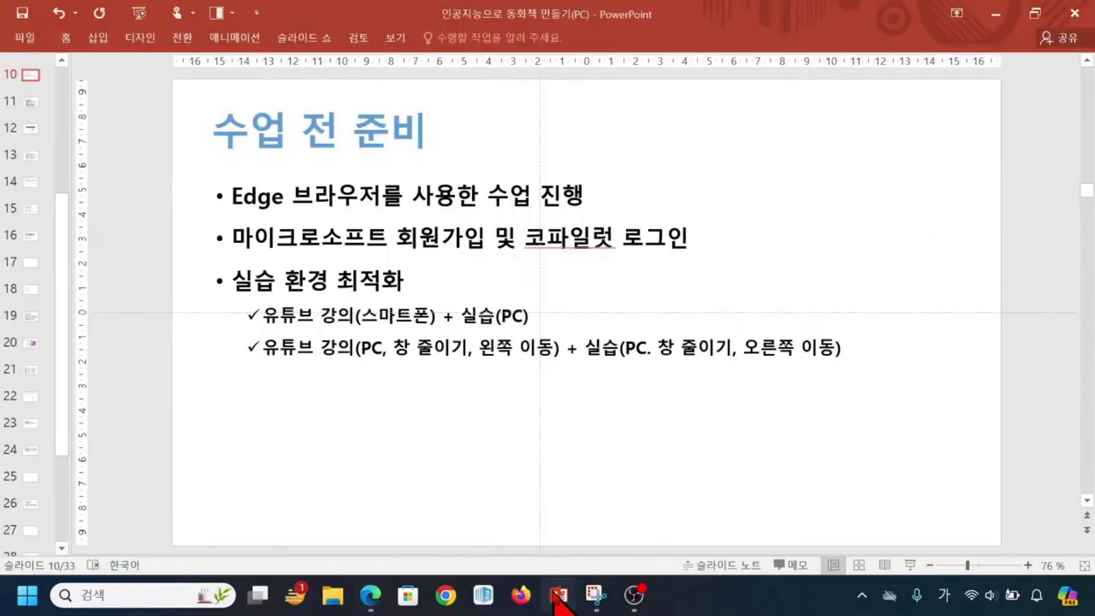
click(33, 104)
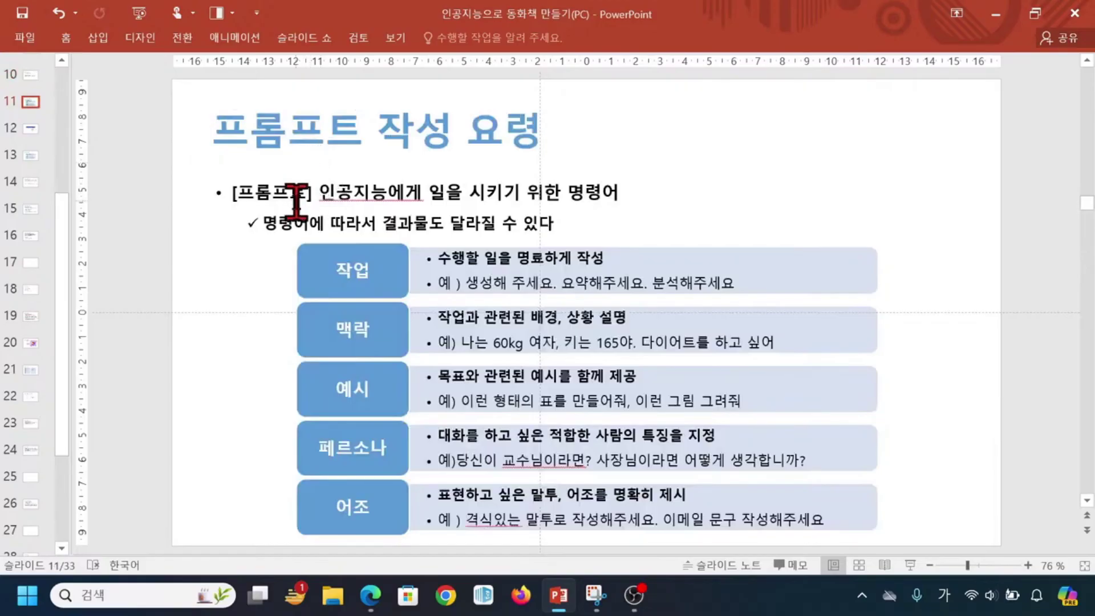
mouse_move(224, 174)
mouse_down()
mouse_move(258, 206)
mouse_move(628, 203)
mouse_move(561, 203)
mouse_move(603, 165)
mouse_move(622, 199)
mouse_up()
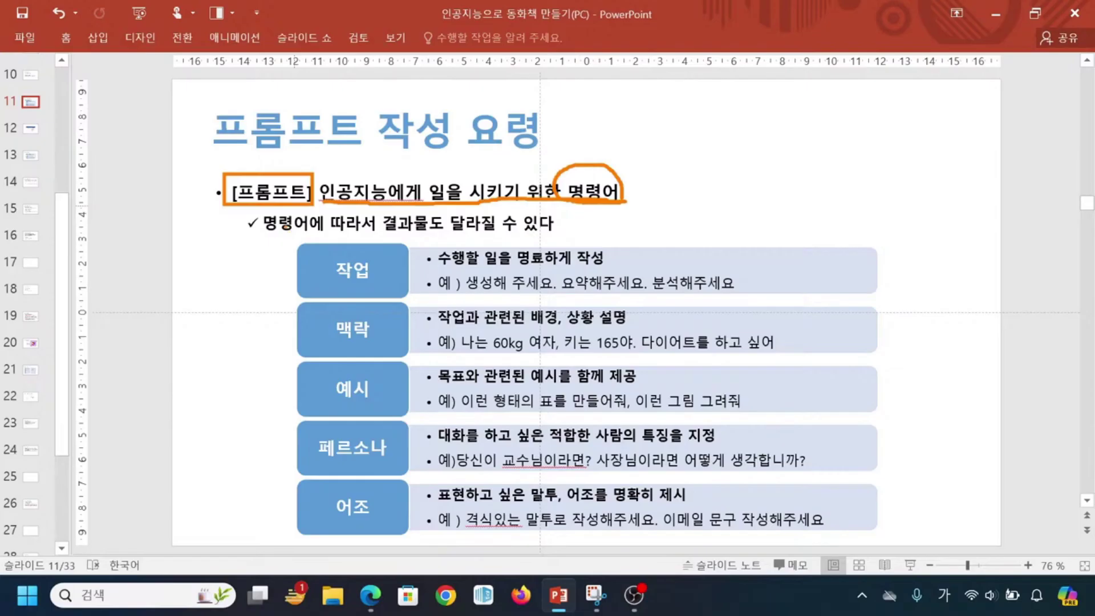
drag(384, 233, 553, 229)
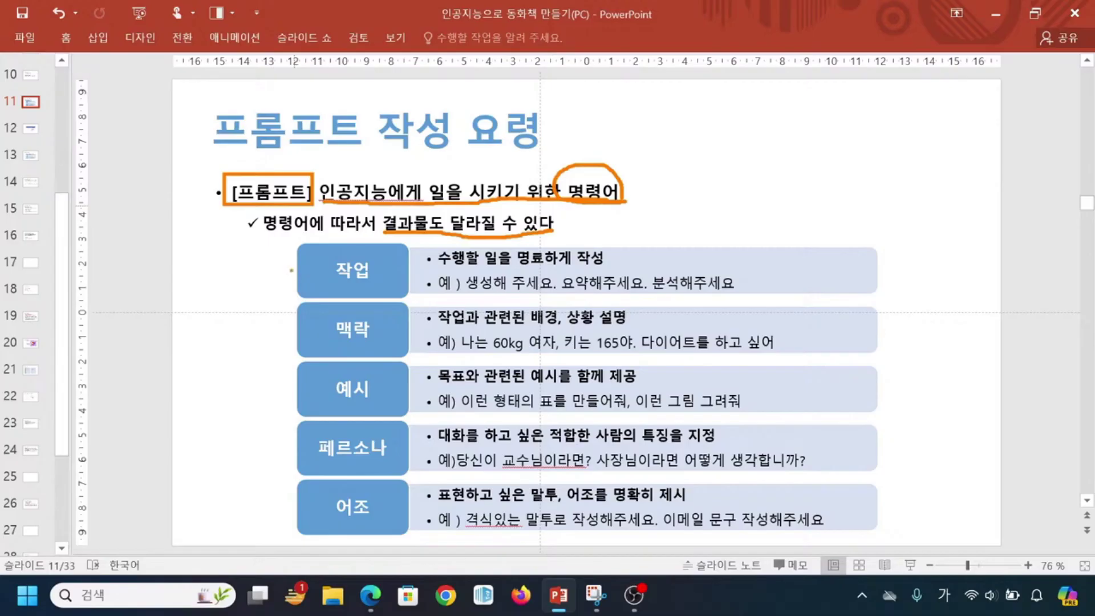
mouse_move(290, 269)
mouse_down()
mouse_move(236, 390)
mouse_move(285, 511)
mouse_up()
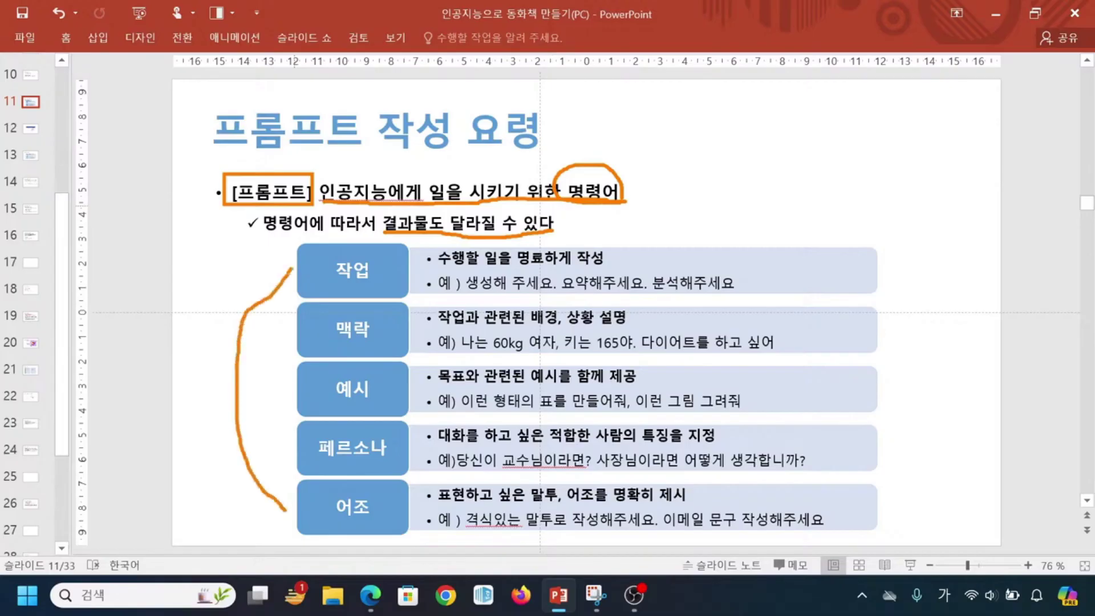
key(Escape)
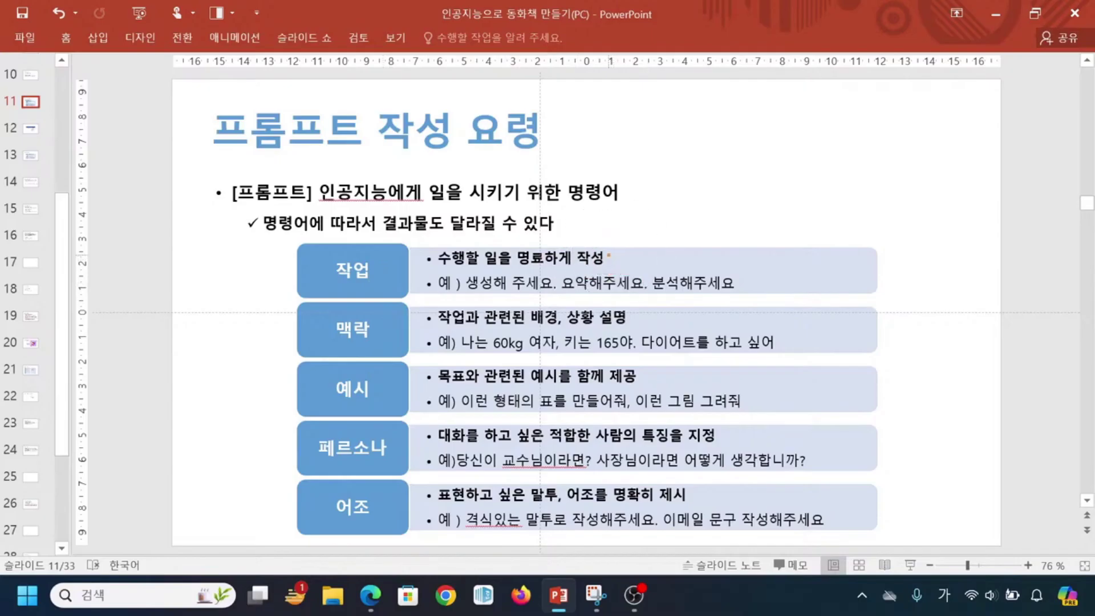
- Study the 작업 (task) and 맥락 (context) rows of the prompt-writing guide, including their example phrases
drag(444, 266, 594, 260)
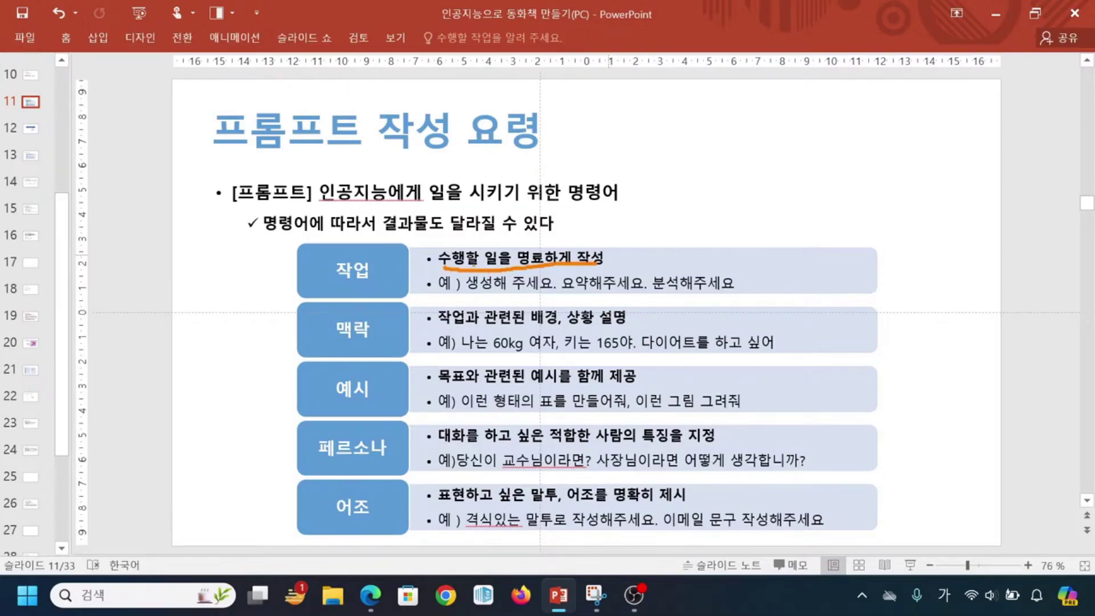
drag(470, 297, 745, 289)
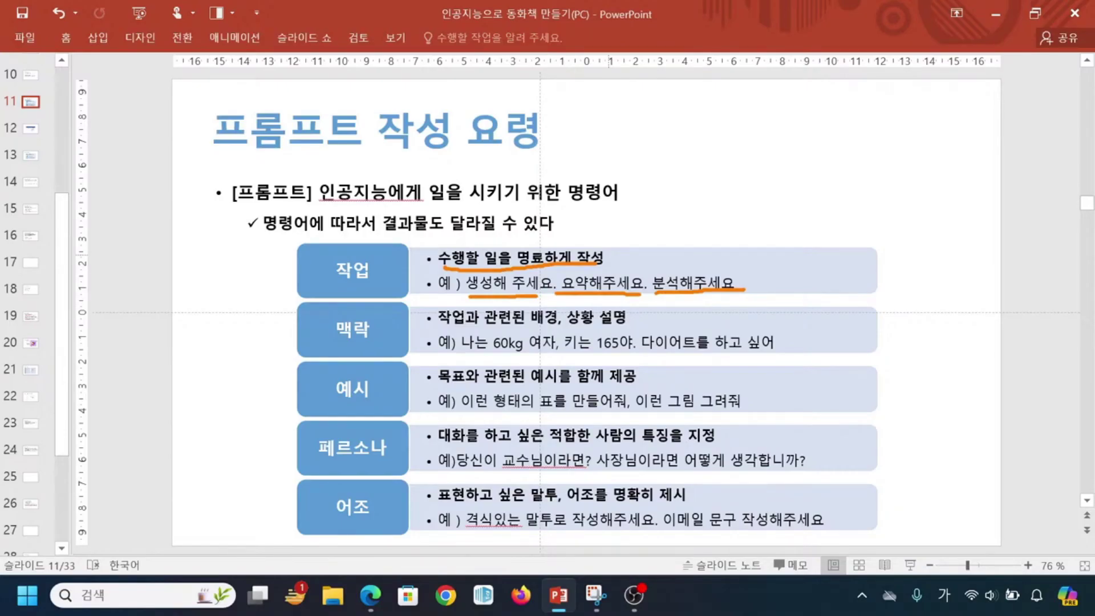
key(Escape)
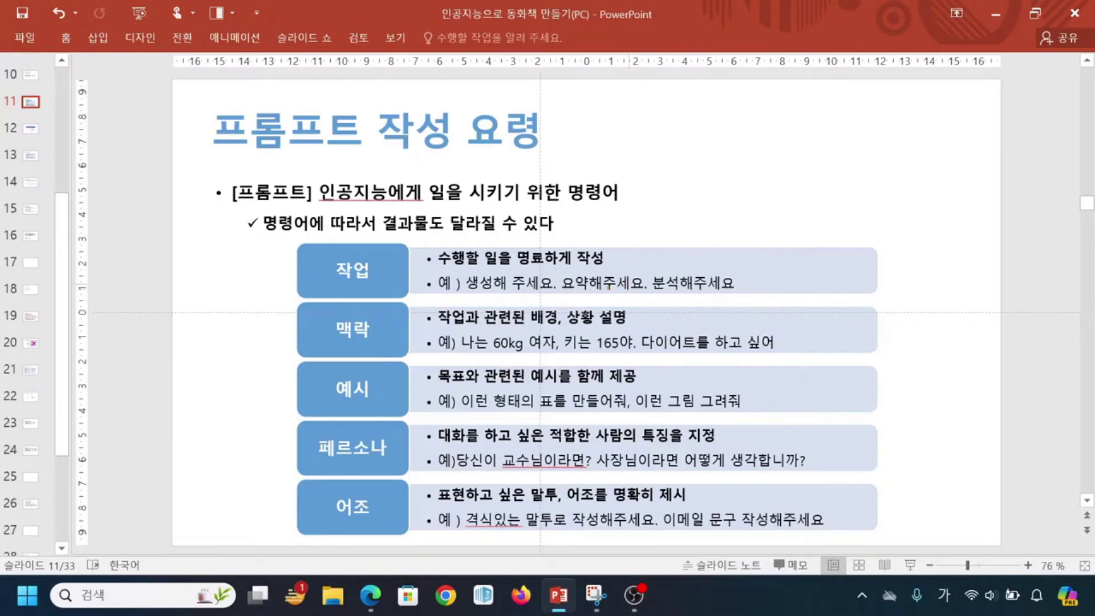
drag(294, 306, 406, 354)
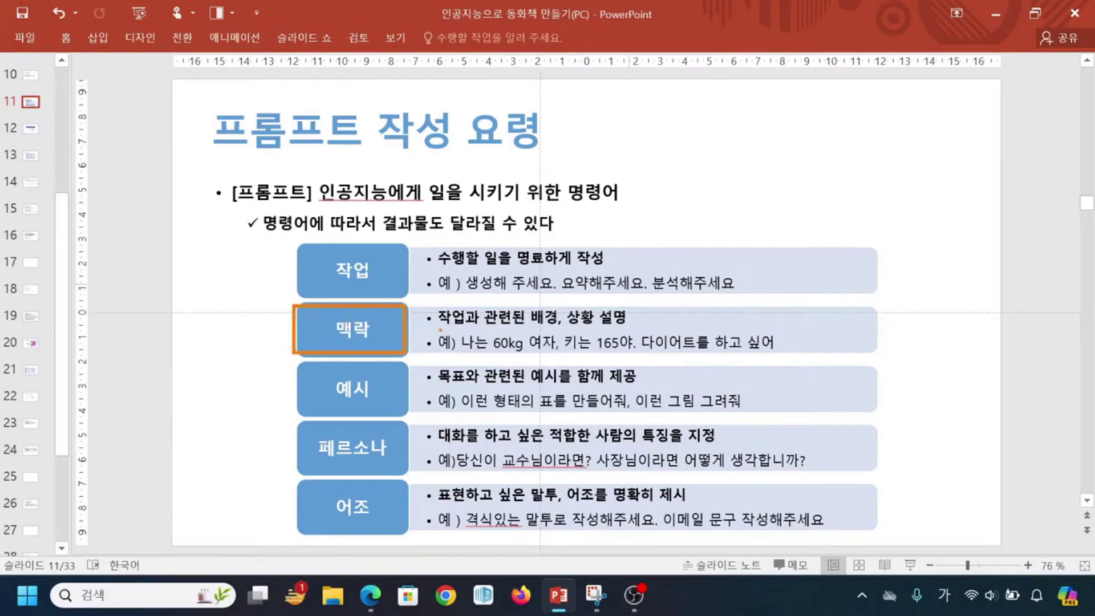
mouse_move(436, 304)
mouse_down()
mouse_move(459, 334)
mouse_move(642, 332)
mouse_up()
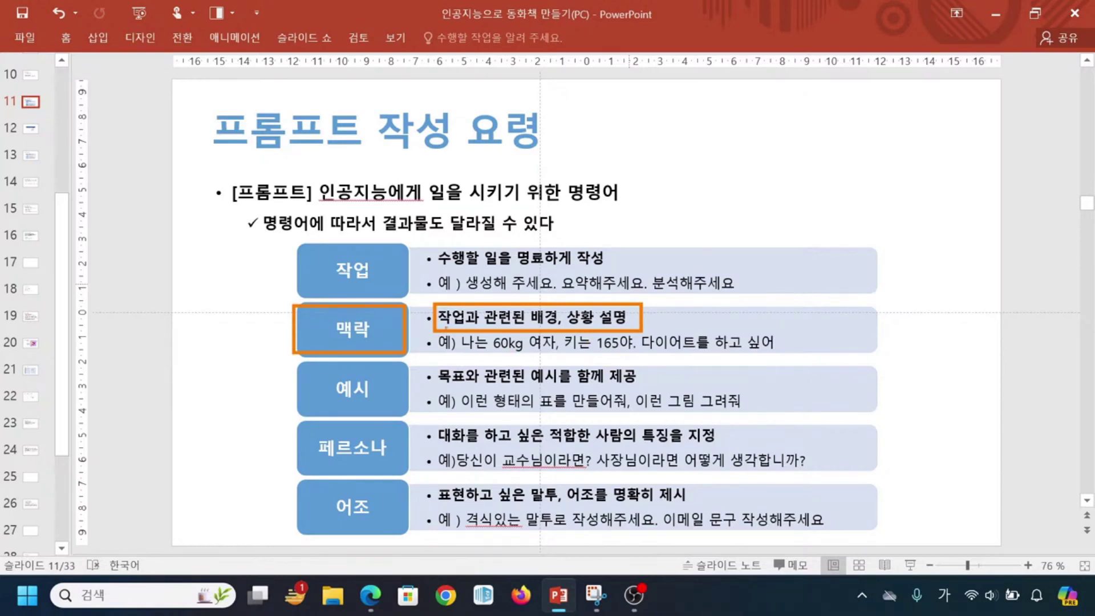
drag(585, 350, 617, 349)
drag(495, 352, 533, 354)
drag(648, 353, 774, 354)
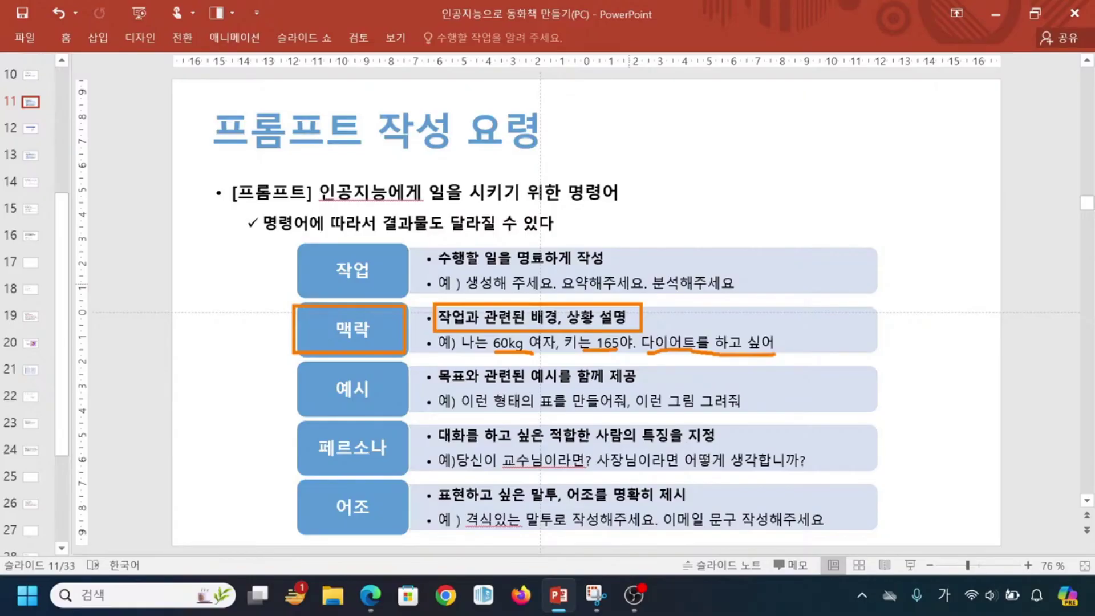
key(ctrl)
key(Escape)
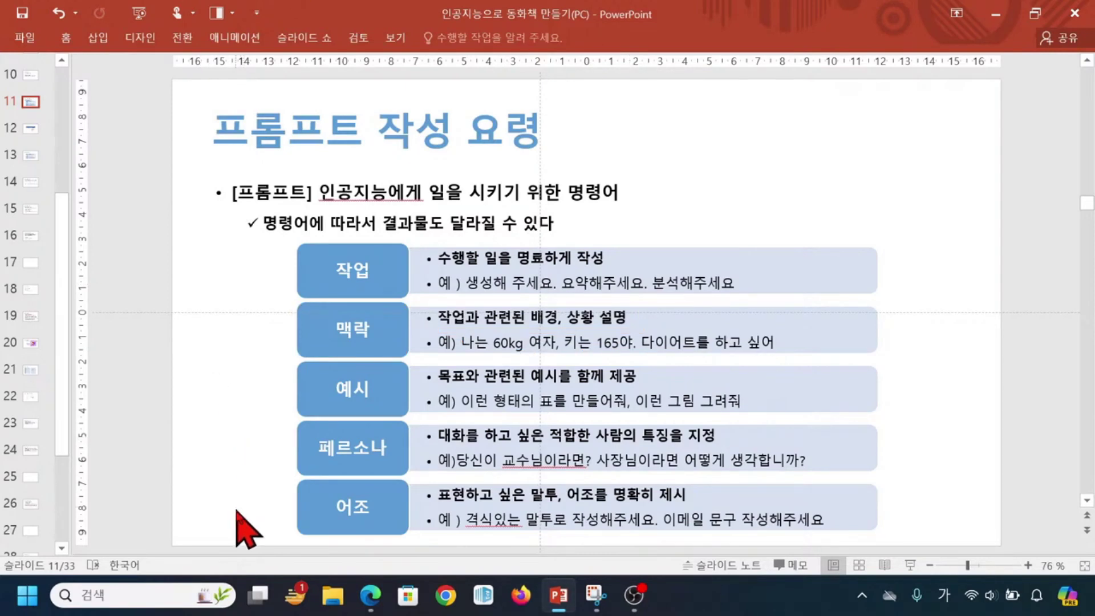
- Study the 예시 (example) row of the prompt-writing guide, covering the table and picture request examples
key(ctrl+2)
drag(532, 385, 636, 384)
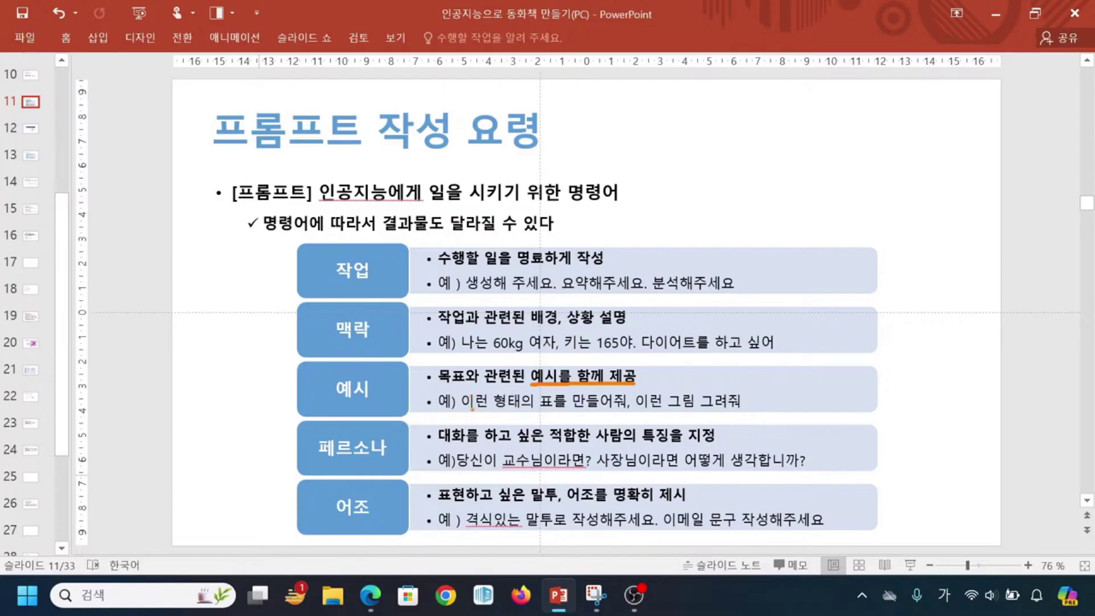
drag(472, 410, 609, 411)
click(628, 413)
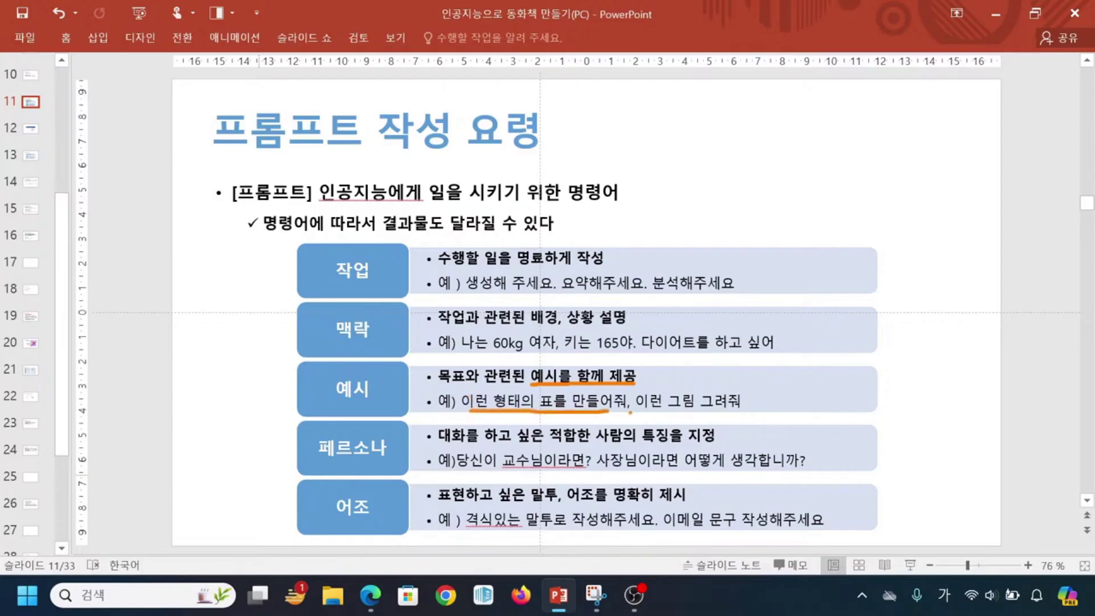
drag(637, 410, 742, 409)
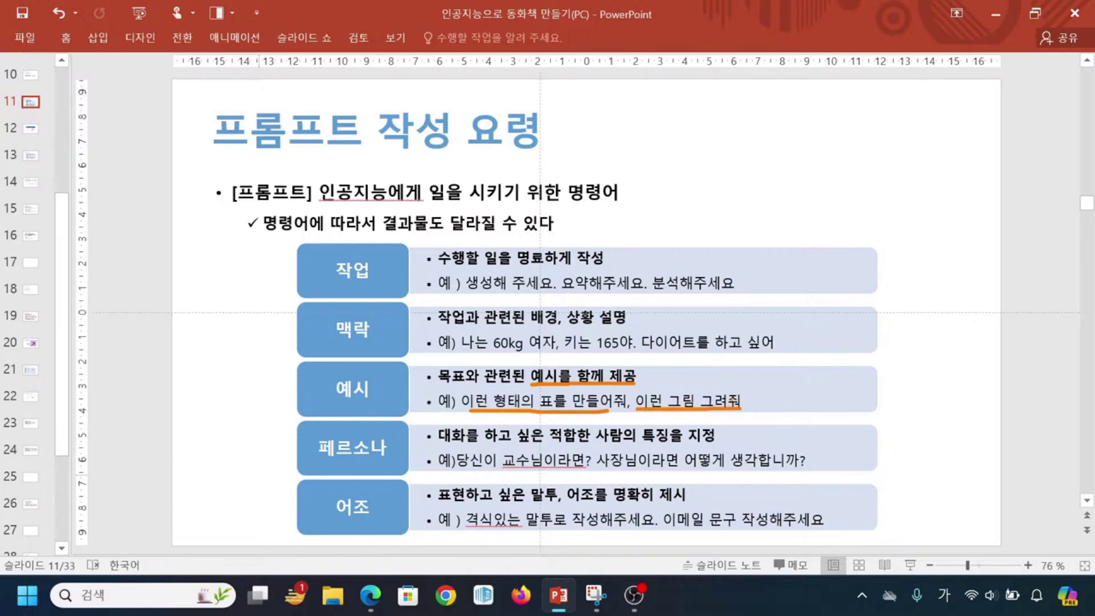
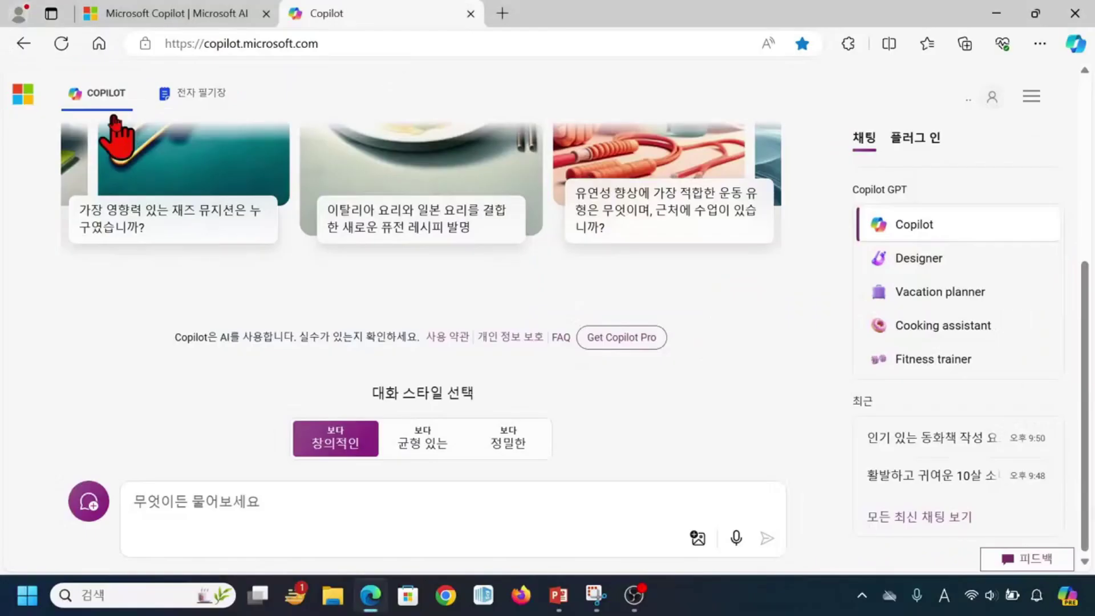
- In the Copilot page in Edge, open the 전자 필기장 (notebook) view and look over its prompt and content areas
click(180, 119)
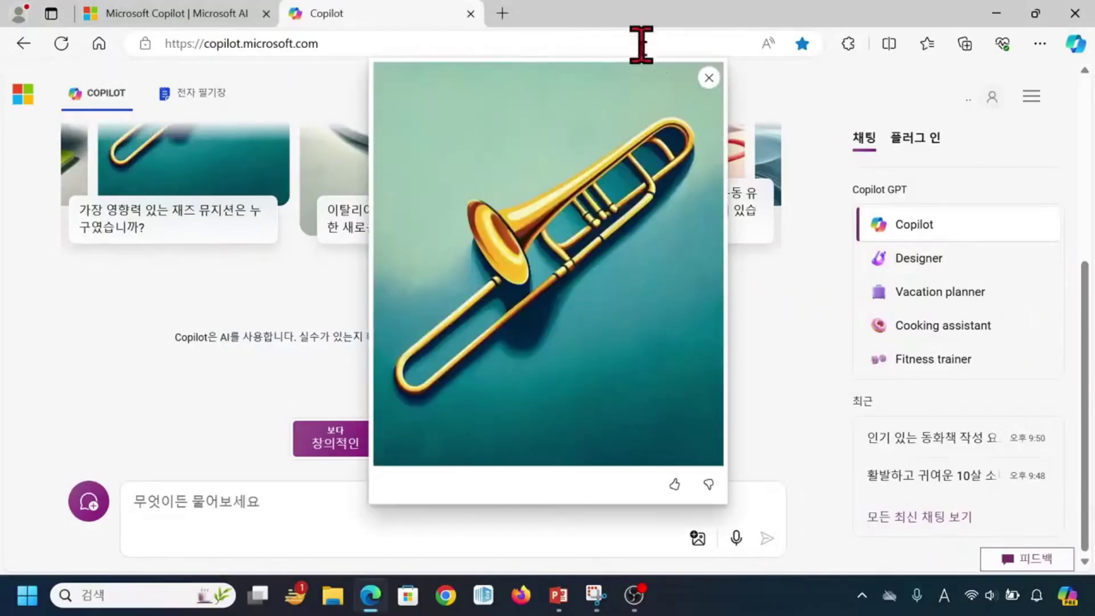
click(709, 78)
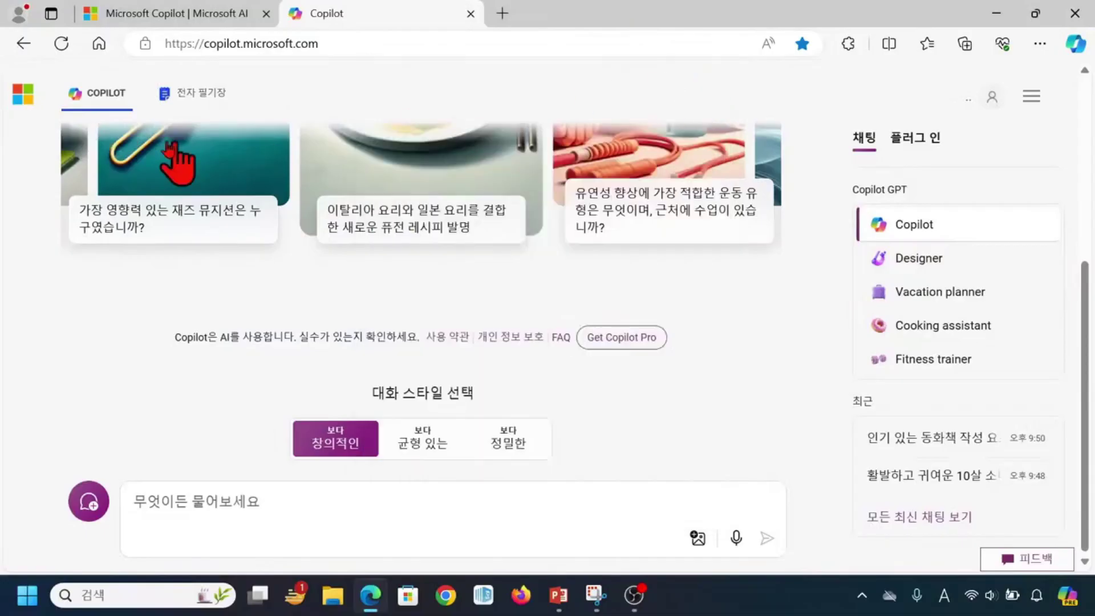
click(80, 106)
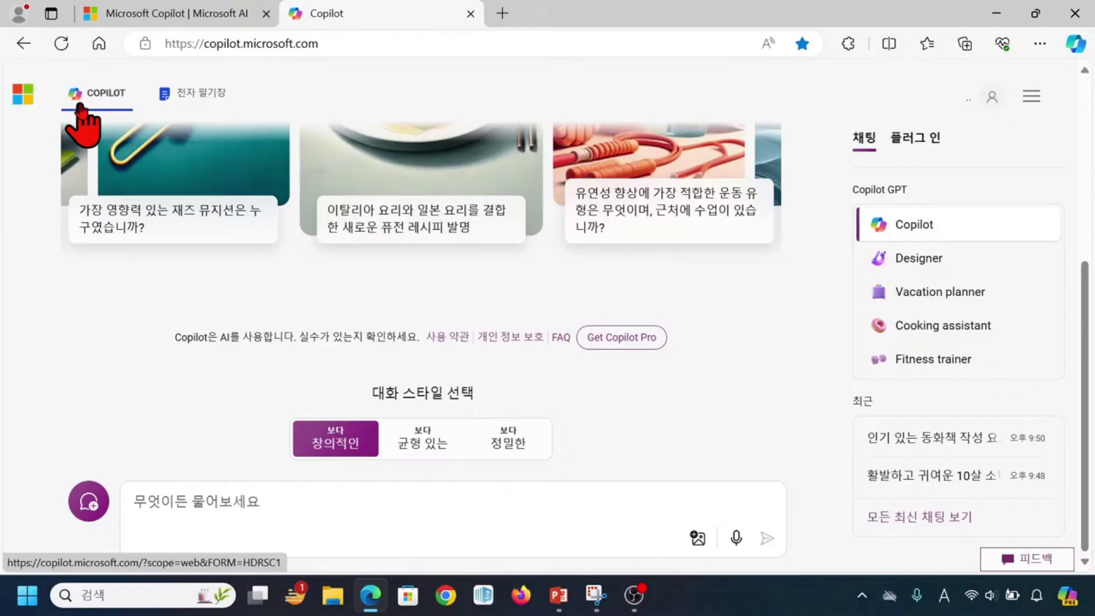
click(184, 108)
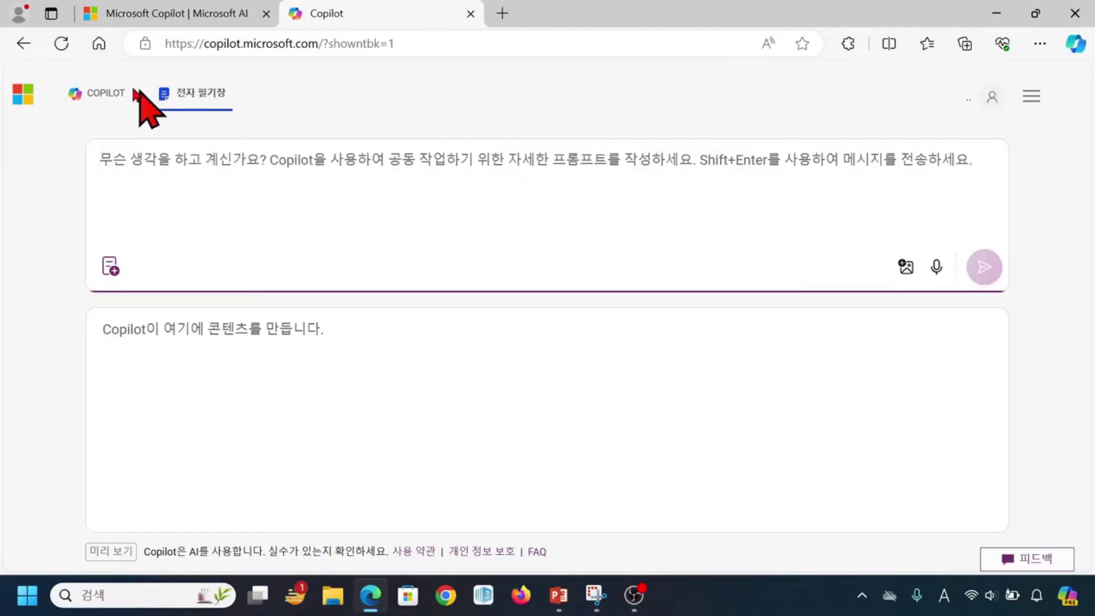
click(104, 96)
click(201, 102)
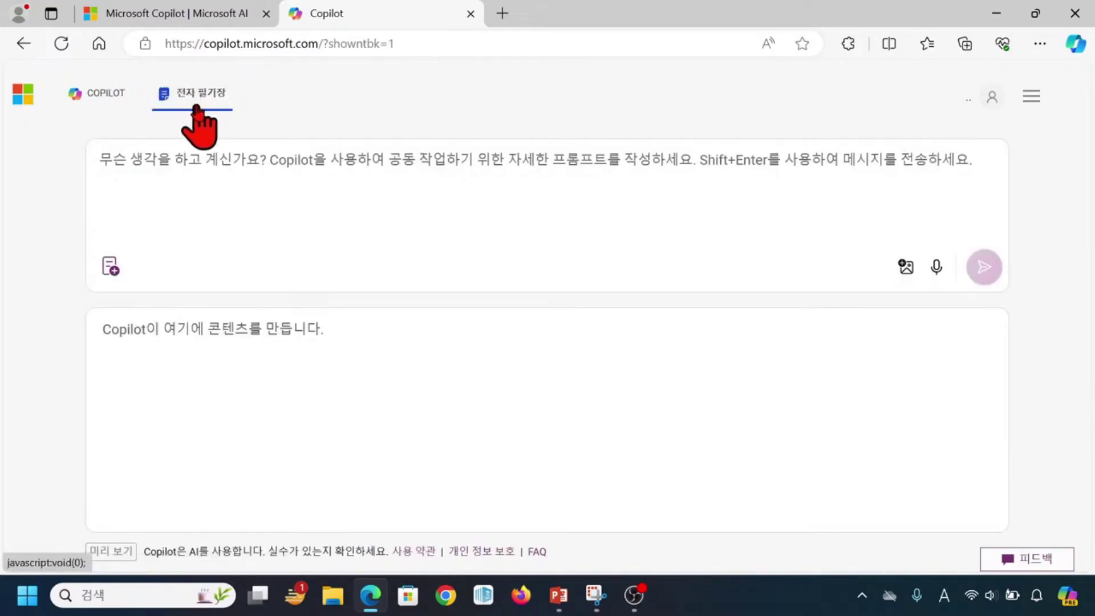
- Compare the COPILOT chat page and its prompt box with the 전자 필기장 (notebook) view
click(116, 109)
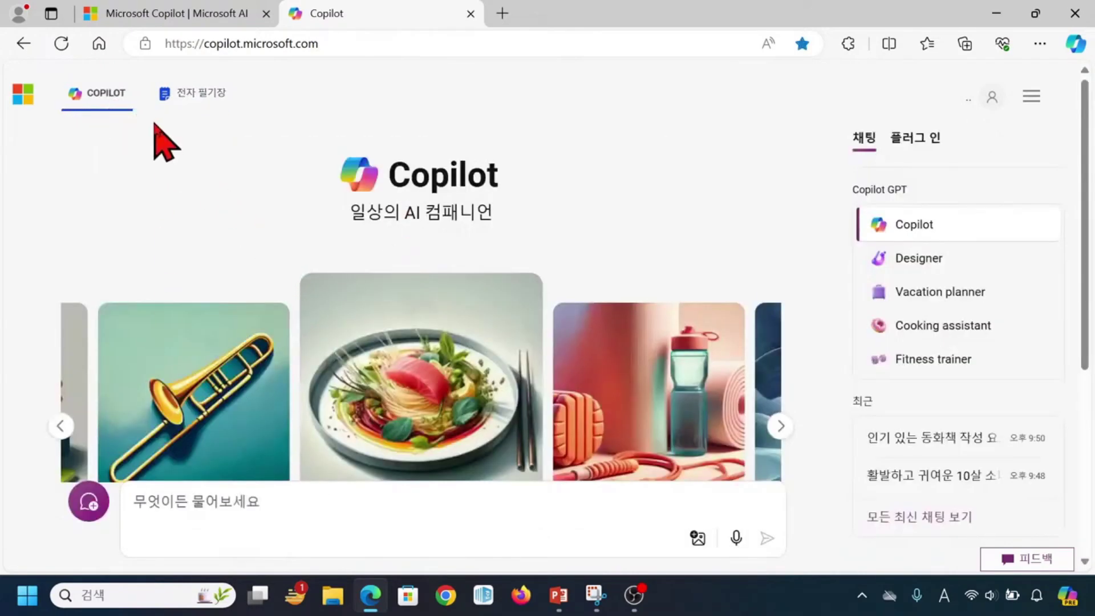
click(105, 111)
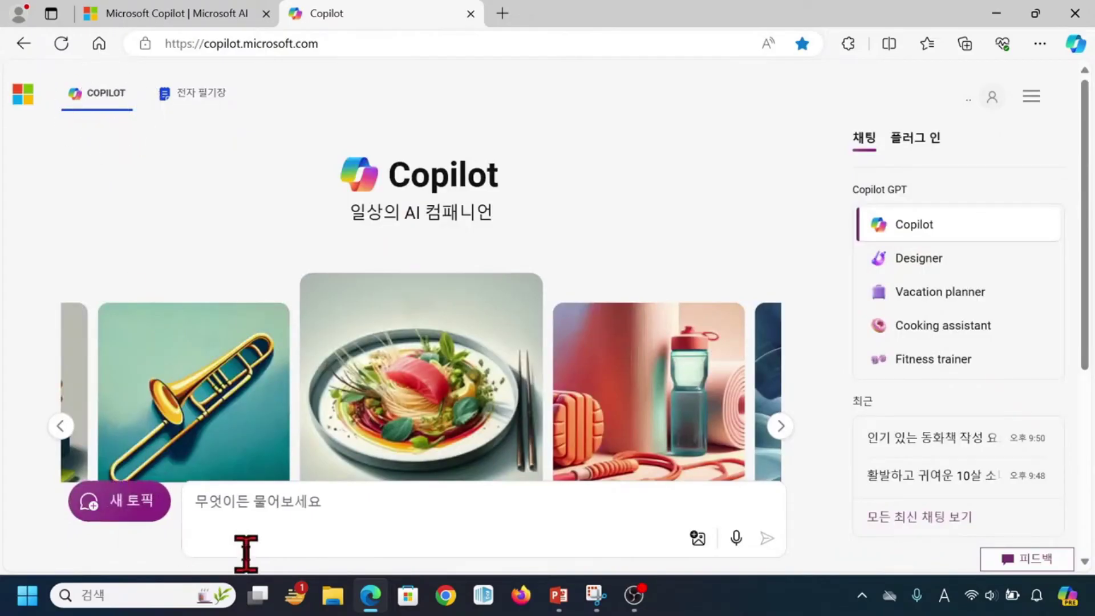
click(292, 547)
click(291, 524)
click(207, 100)
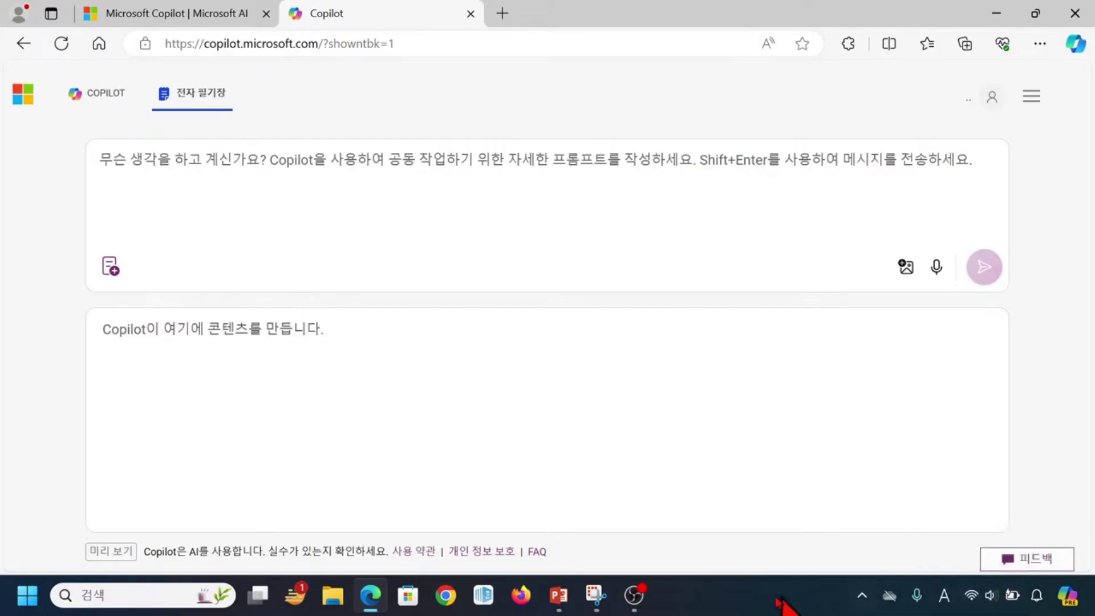
- Switch to the PowerPoint presentation and examine slide 12, which compares Copilot's 채팅 (chat) and 전자 필기장 (notebook) modes
mouse_move(558, 599)
click(534, 539)
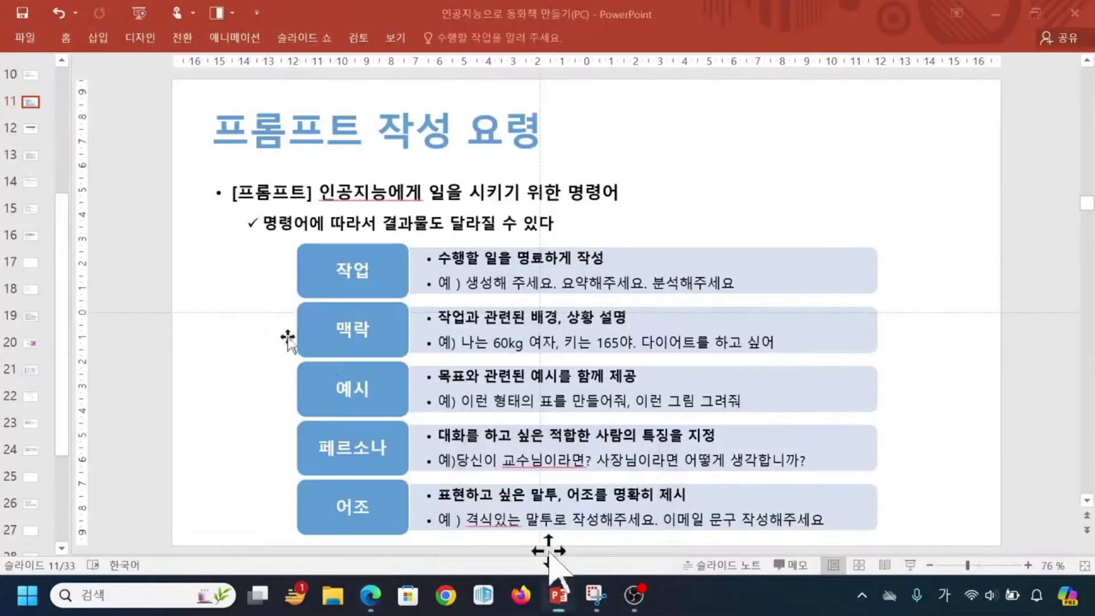
scroll(125, 268, down, 1)
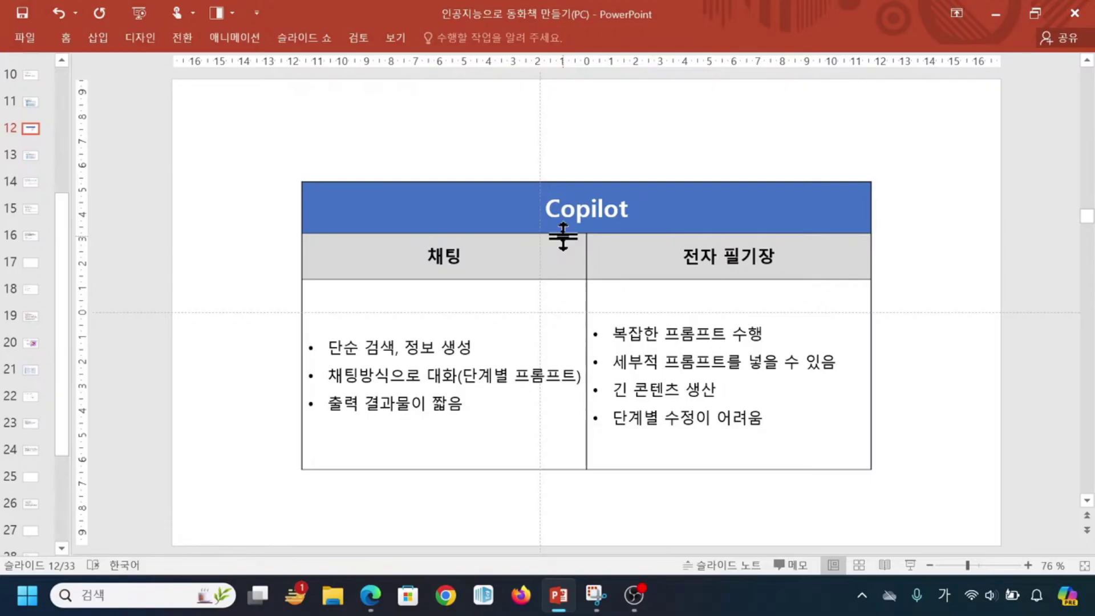
click(485, 271)
click(734, 280)
- Switch back to Copilot in Edge, return to the COPILOT chat page and place the cursor in the 무엇이든 물어보세요 prompt box
mouse_move(372, 596)
click(396, 564)
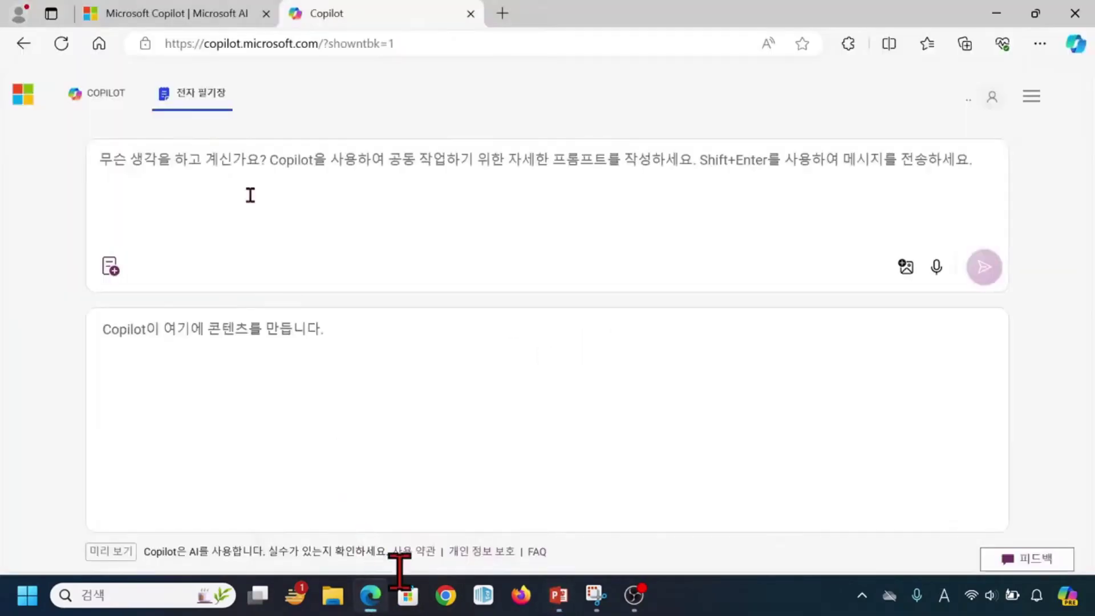
click(108, 105)
click(121, 117)
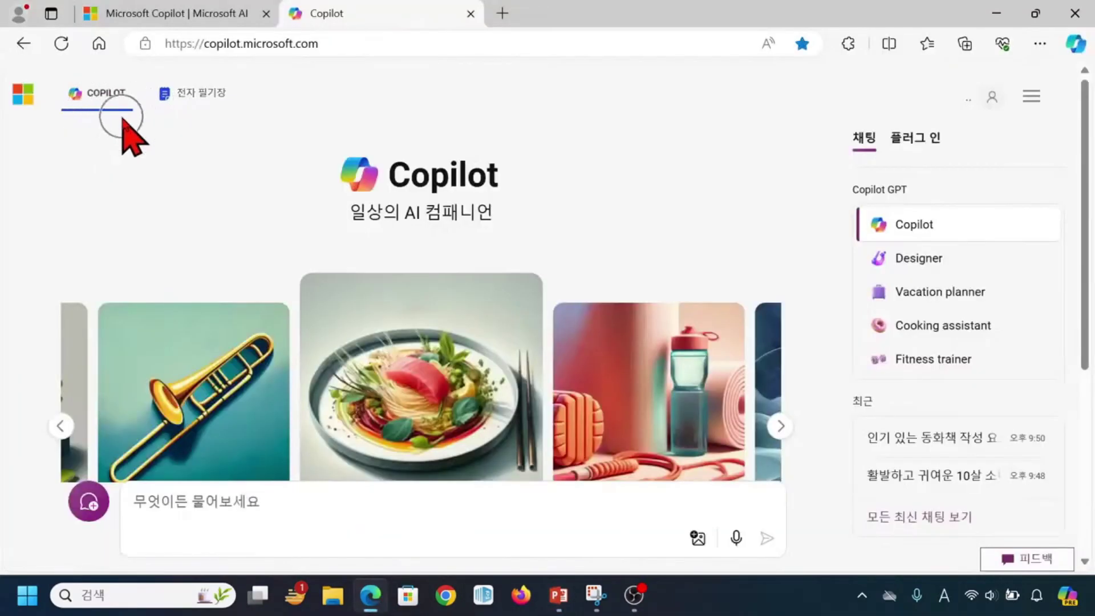
click(219, 549)
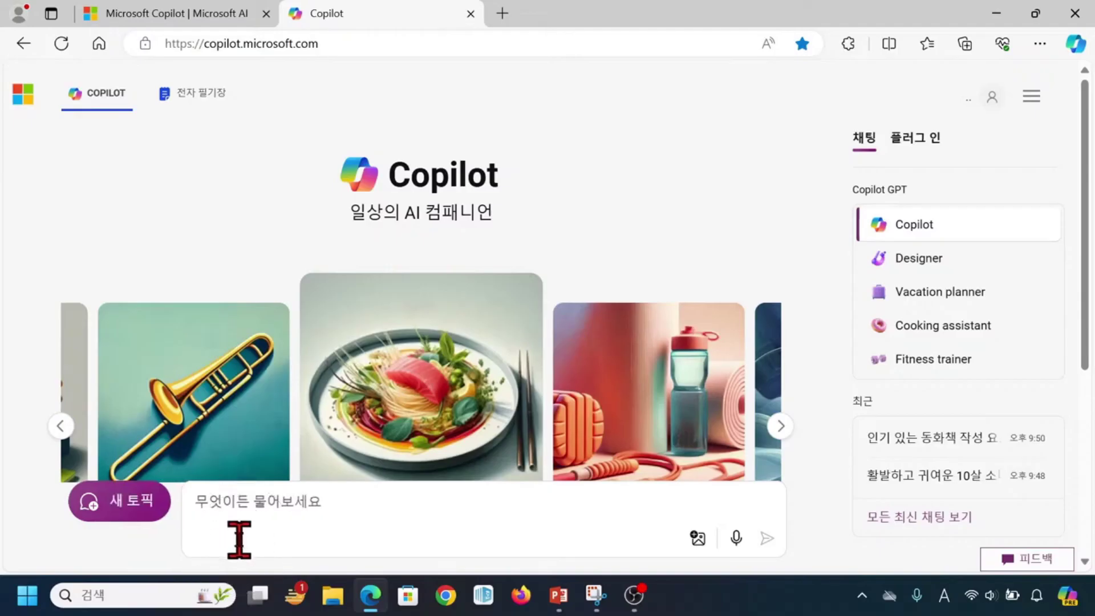
- Switch to the PowerPoint presentation and look over the 채팅 column of the Copilot comparison table on slide 12
mouse_move(560, 594)
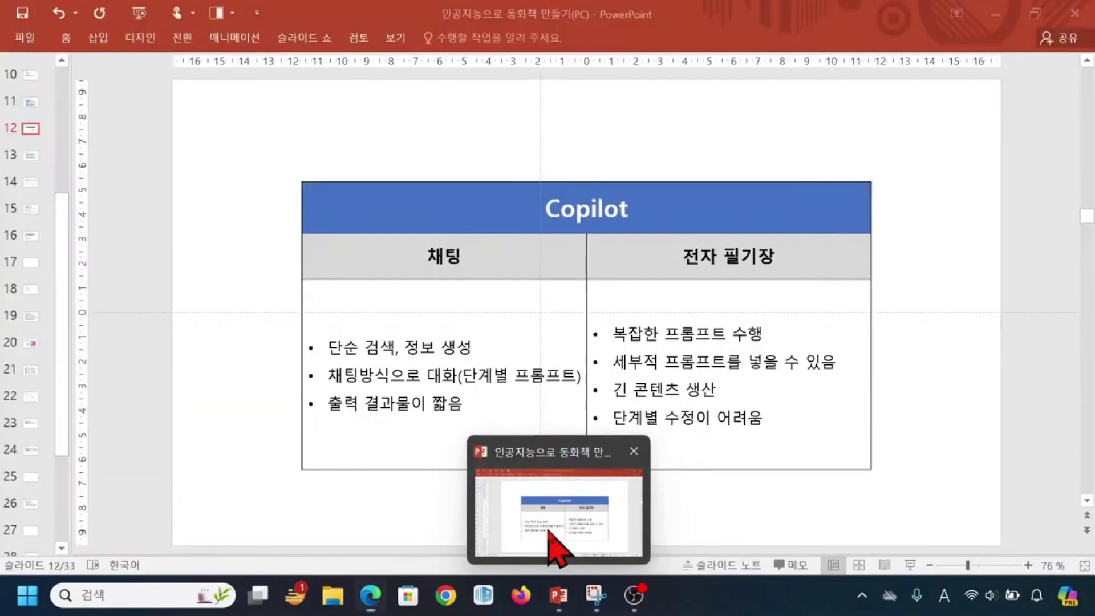
click(556, 548)
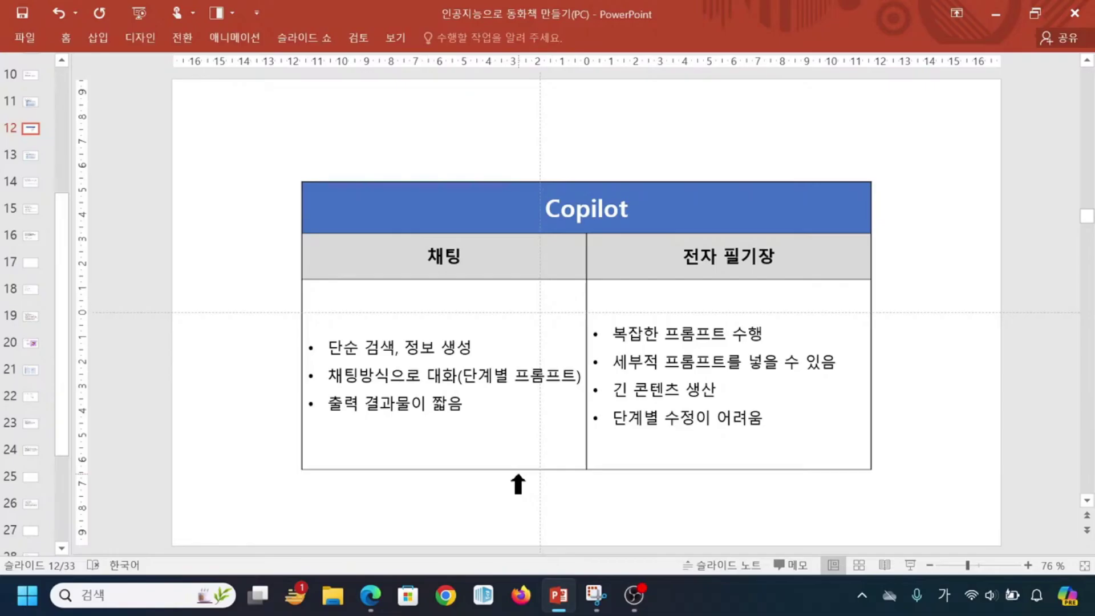
click(448, 271)
click(447, 276)
click(447, 279)
- Underline the three 채팅 points with temporary on-screen ink, box 단계별 프롬프트, and clear the markings
drag(323, 357, 473, 354)
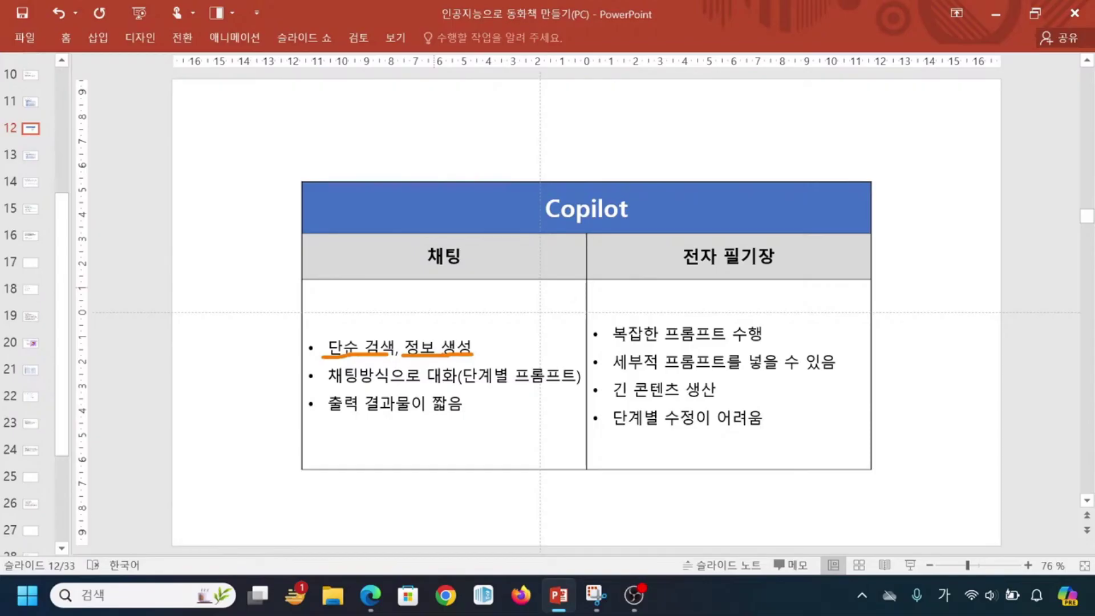
drag(328, 386, 453, 386)
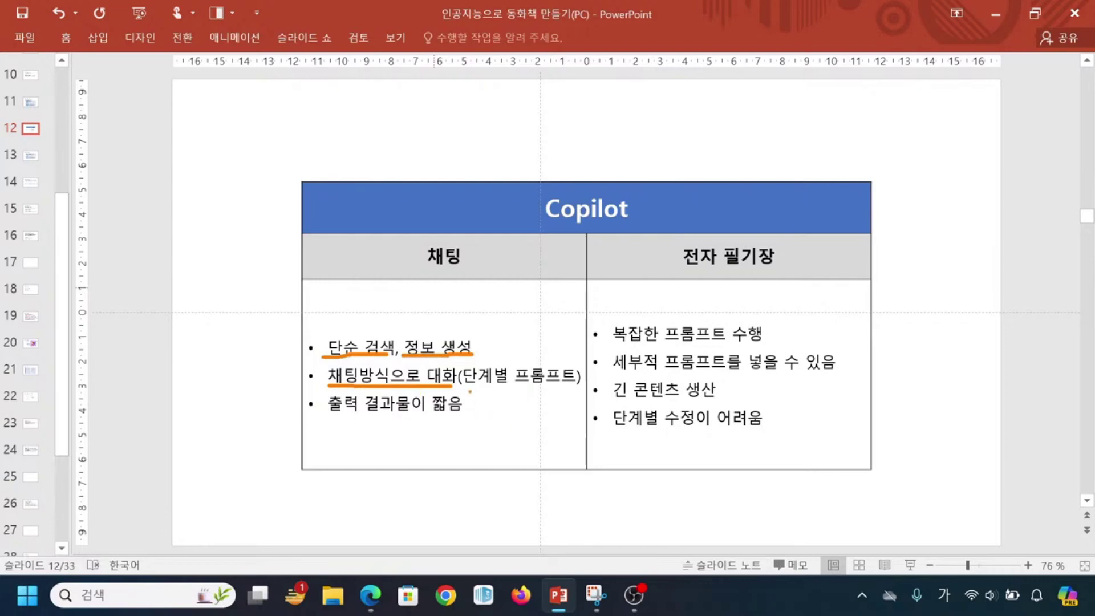
drag(465, 387, 576, 386)
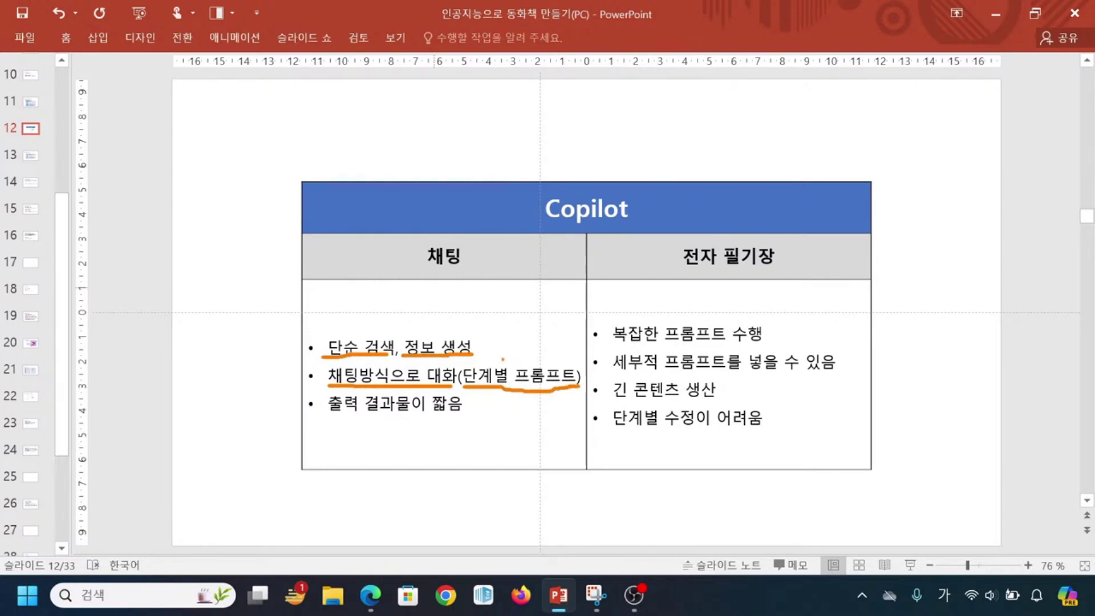
mouse_move(460, 363)
mouse_down()
mouse_move(519, 393)
mouse_move(582, 392)
mouse_up()
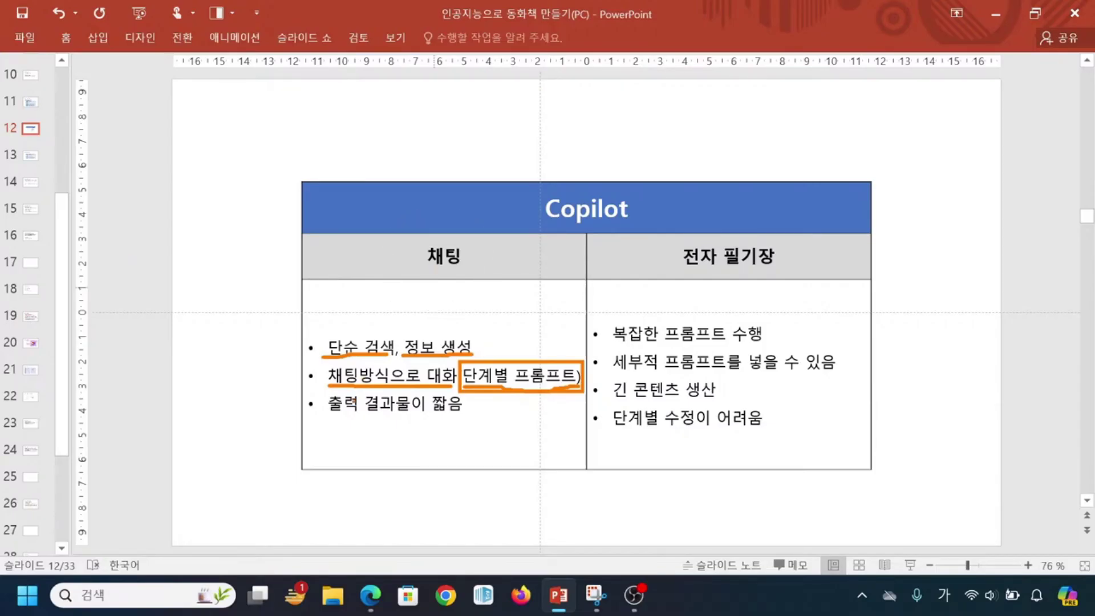
drag(330, 414, 466, 419)
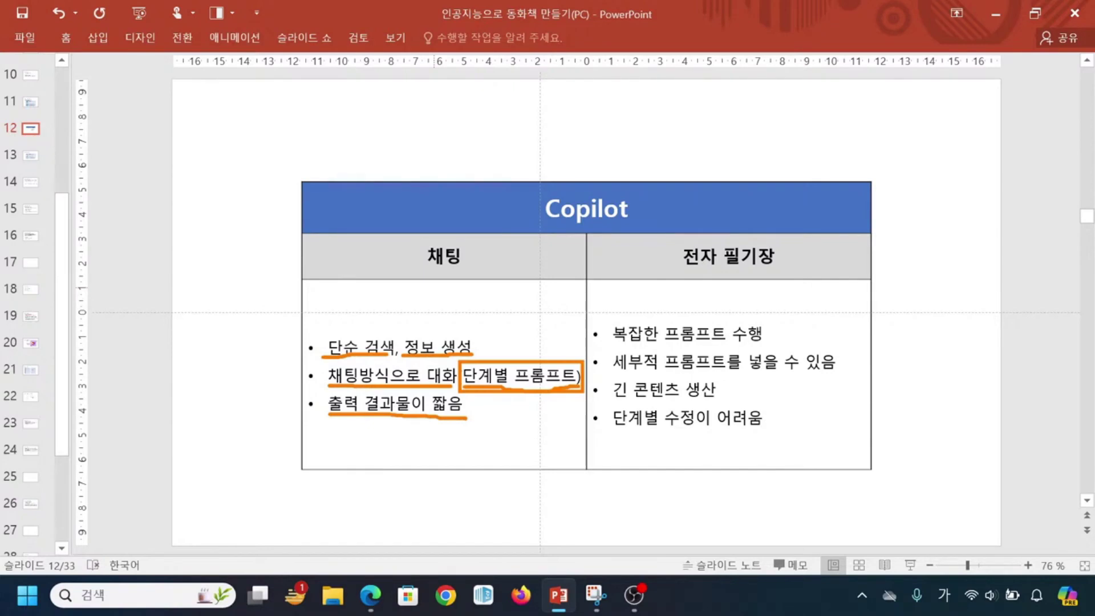
click(433, 272)
key(Escape)
- Temporarily box 복잡한 프롬프트 수행, 세부적 프롬프트 and 긴 콘텐츠 생산 in the table's 전자 필기장 column
click(774, 264)
click(435, 271)
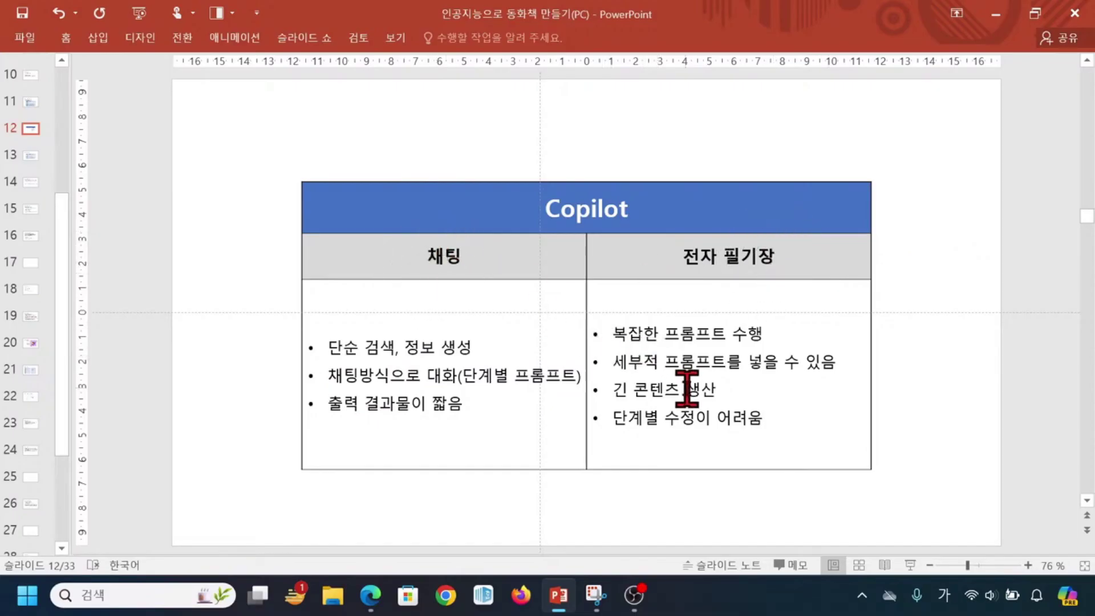
key(ctrl+2)
mouse_move(605, 316)
mouse_down()
mouse_move(650, 346)
mouse_move(769, 346)
mouse_up()
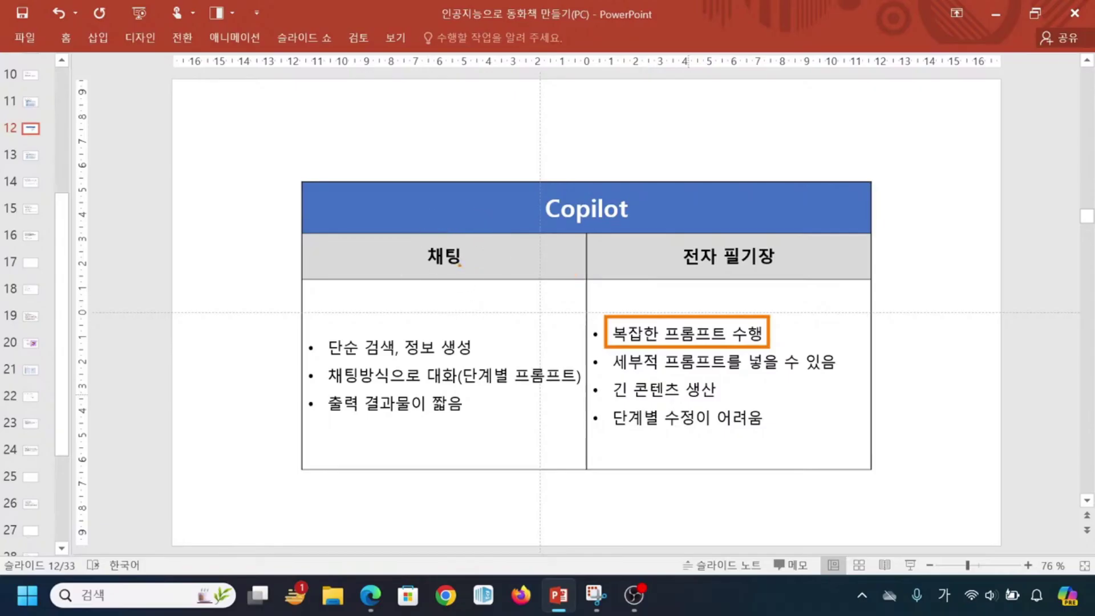
click(714, 265)
mouse_move(610, 354)
mouse_down()
mouse_move(614, 368)
mouse_move(728, 378)
mouse_up()
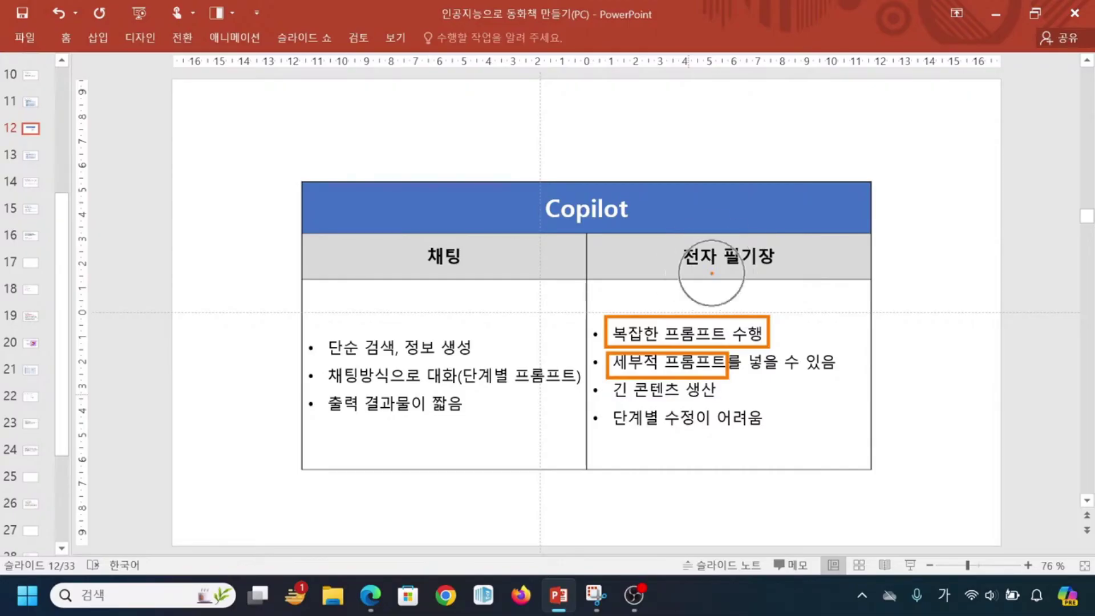
drag(605, 377, 718, 405)
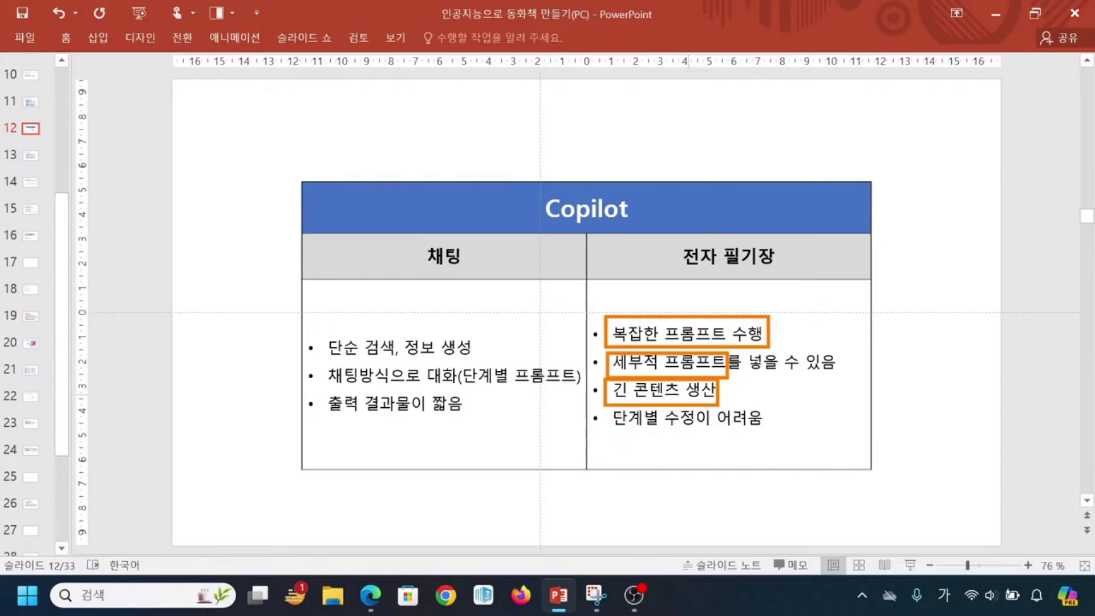
- Box the 전자 필기장 heading, bracket its first points, underline 단계별 수정이 어려움, and clear all on-screen markings
drag(674, 240, 794, 273)
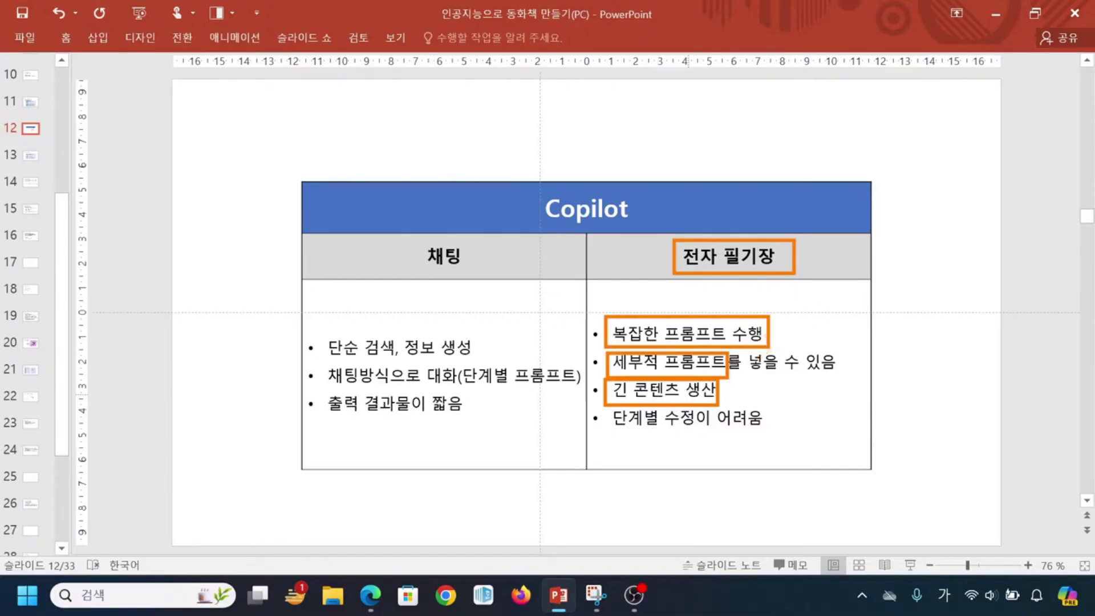
mouse_move(595, 330)
mouse_down()
mouse_move(583, 355)
mouse_move(598, 381)
mouse_up()
click(785, 264)
drag(617, 431, 760, 429)
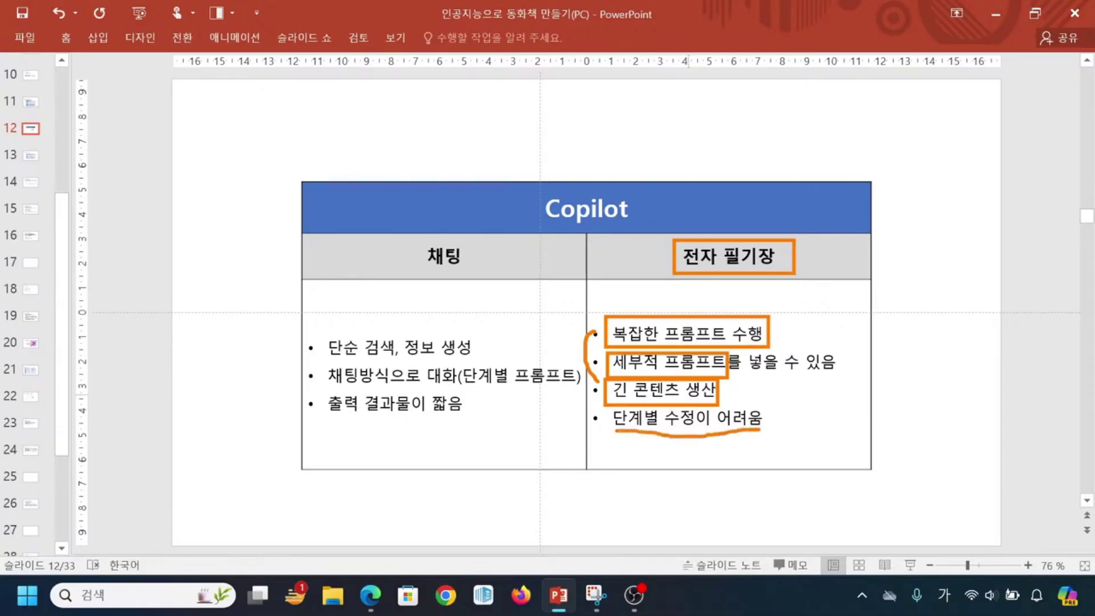
click(427, 260)
drag(685, 226, 701, 268)
click(698, 268)
key(Escape)
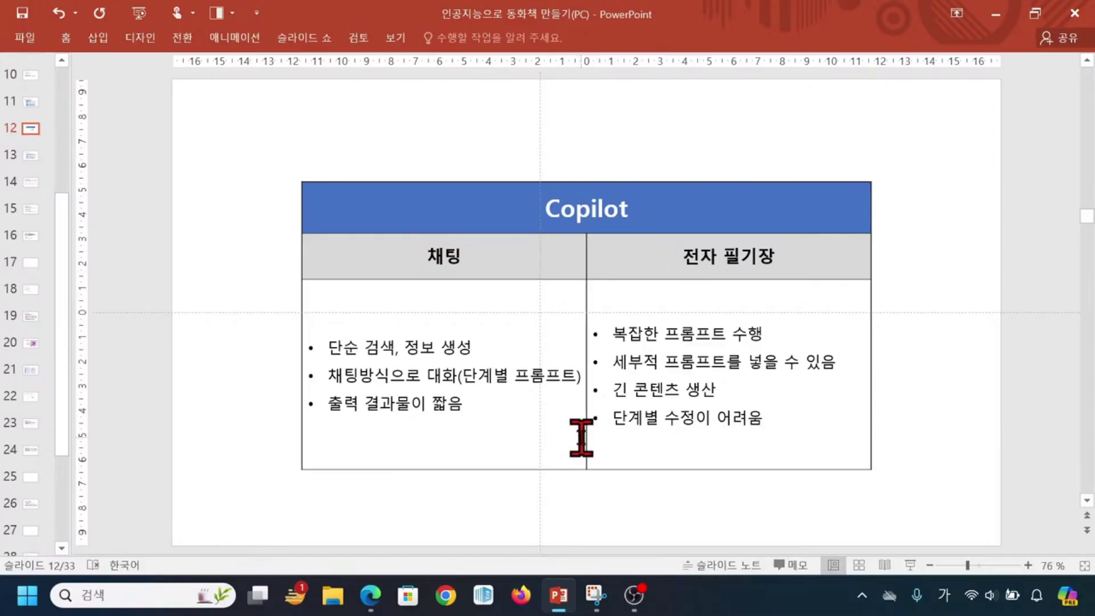
- Switch to Copilot in Edge and set the chat page's conversation style to 균형 있는 (balanced)
click(371, 595)
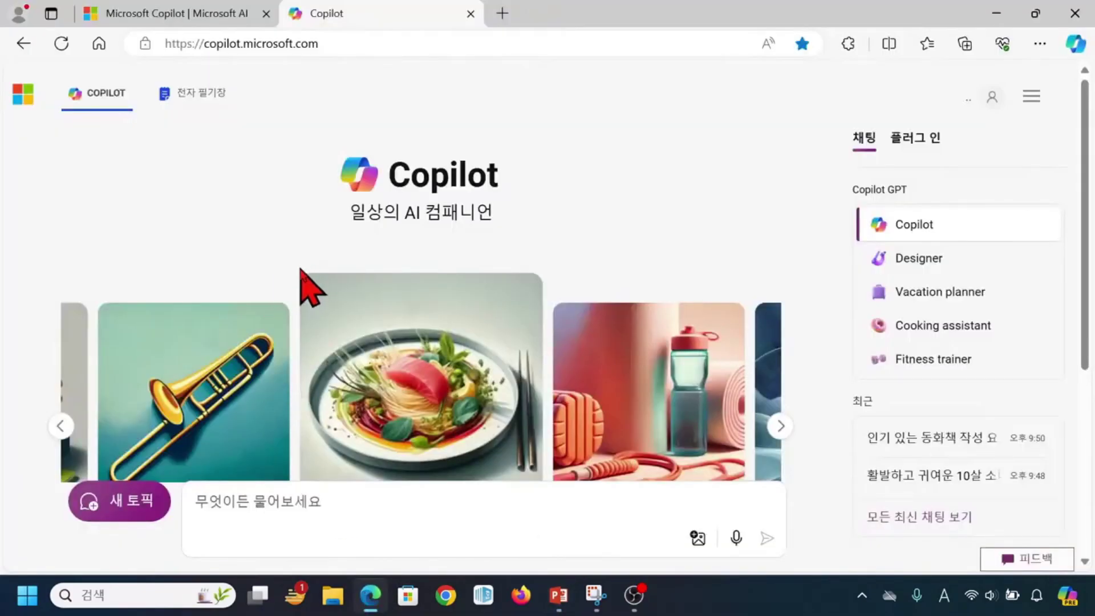
click(95, 114)
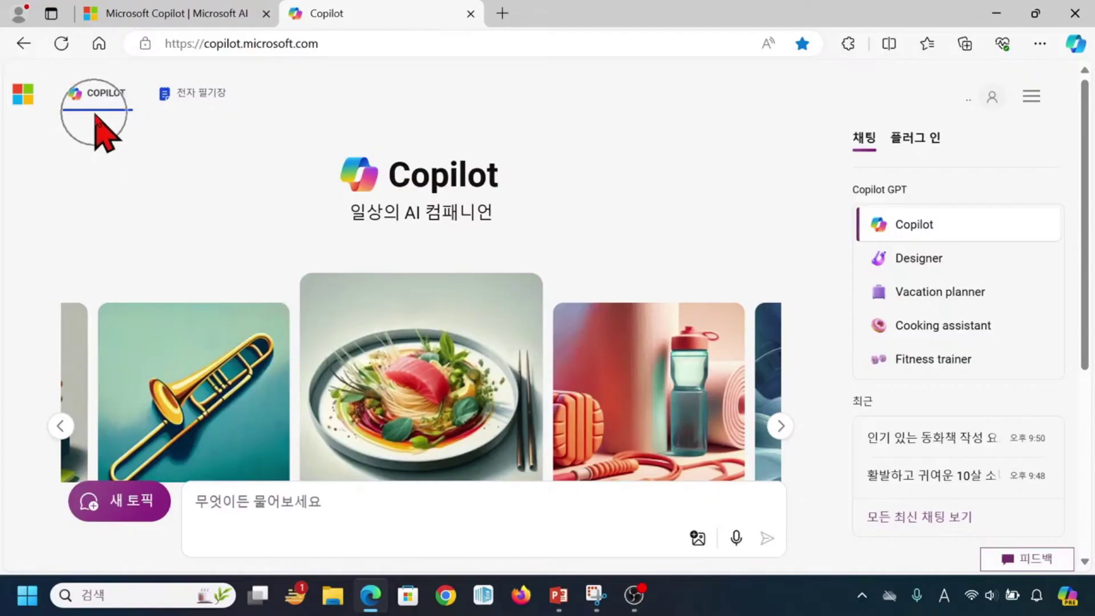
click(94, 114)
click(255, 541)
scroll(259, 429, down, 5)
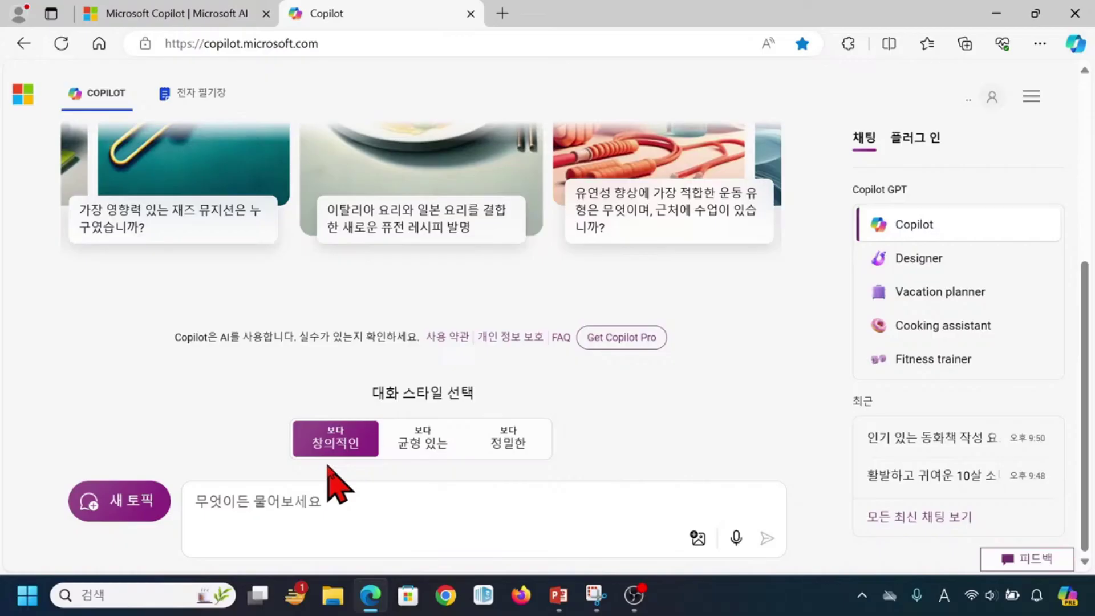
click(431, 453)
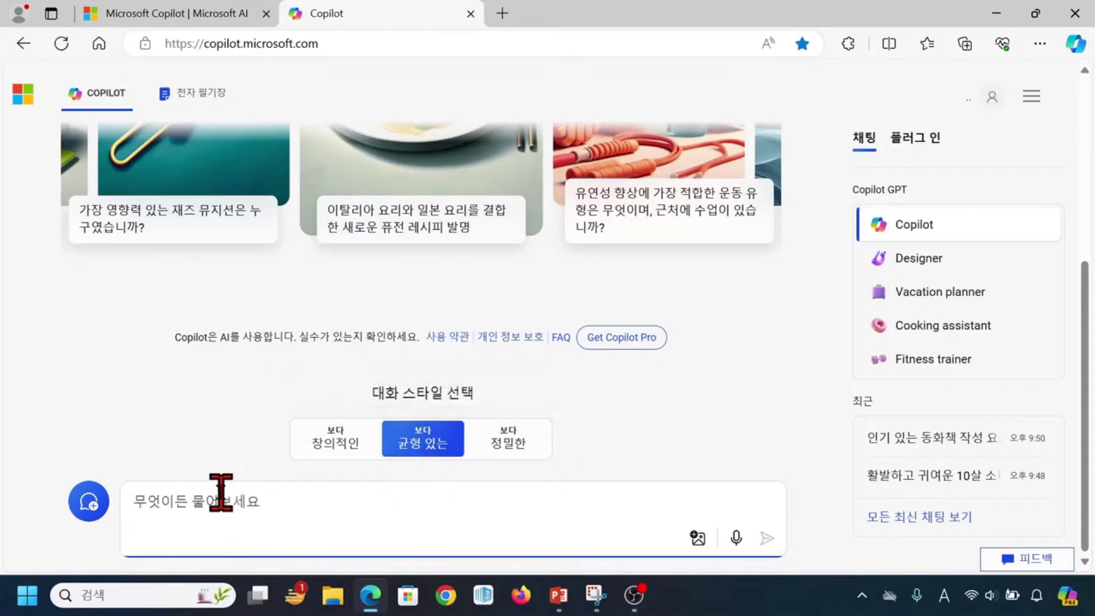
- Enter the prompt "인공지능으로 생성한 소설의 저작권 정보에 대한 글을 쓰려고 해." in the Copilot chat box
text(d)
key(BackSpace)
key(Hangul)
text(인괴공지)
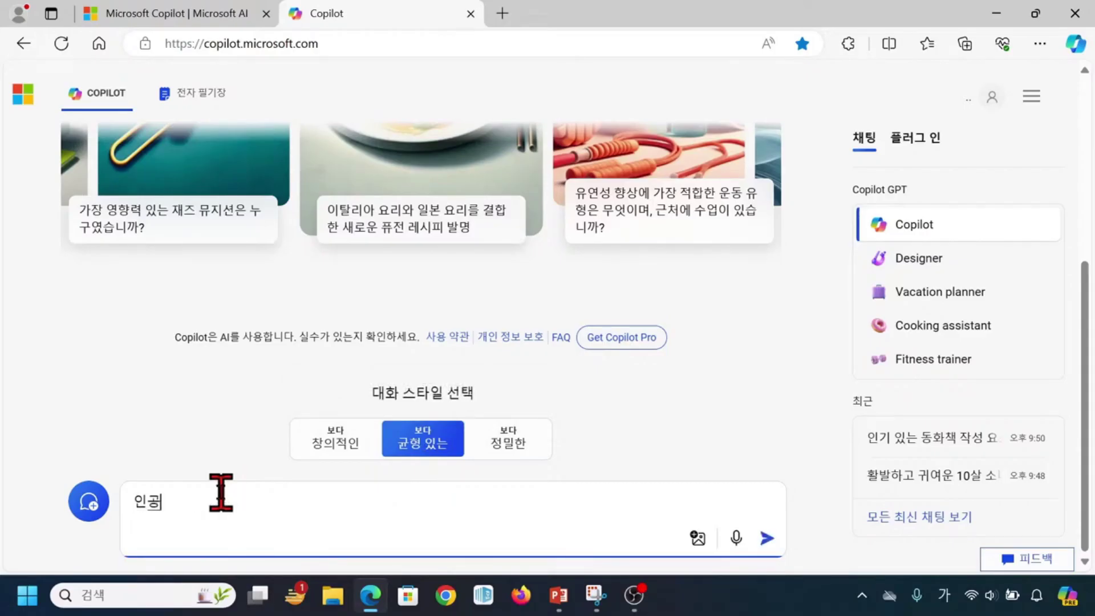
text(능으로 생성한 소세설의)
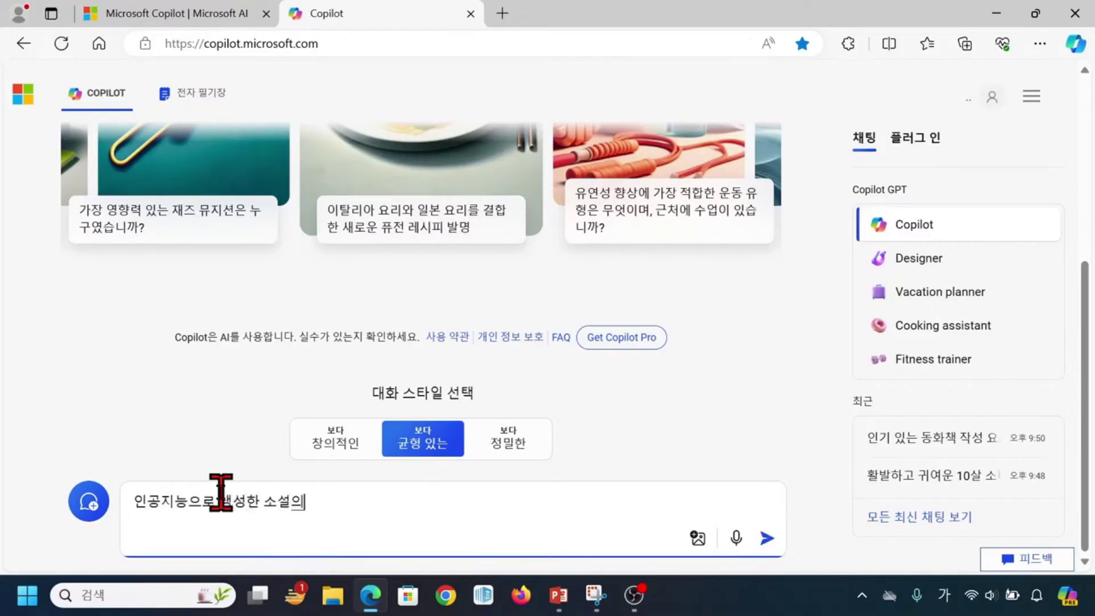
text( 저작권 제정보에)
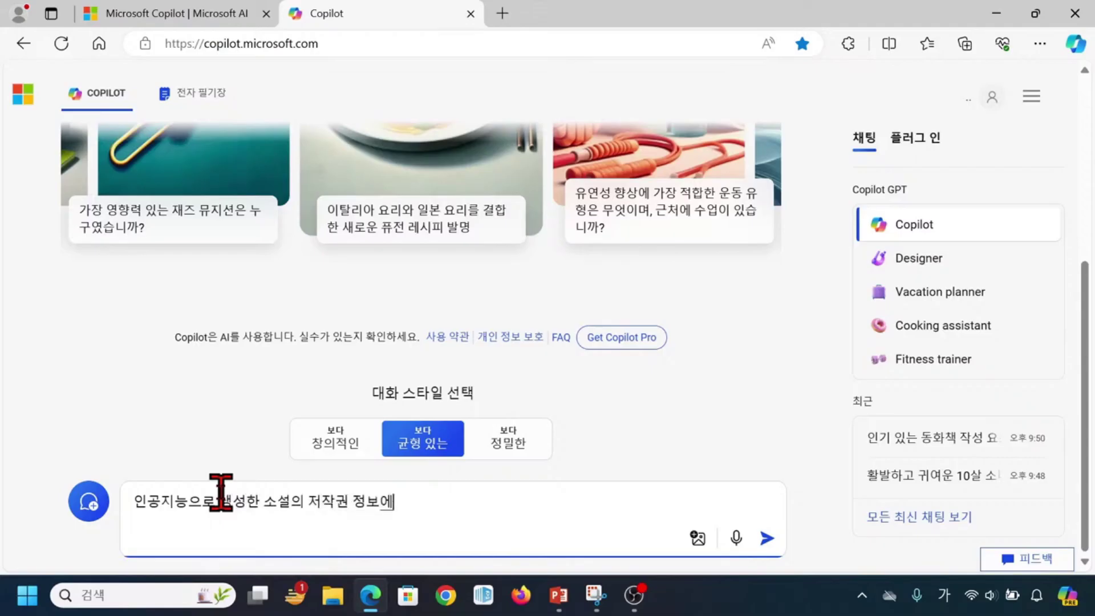
text( 대한 글을 씌)
text(라고 ㅎ)
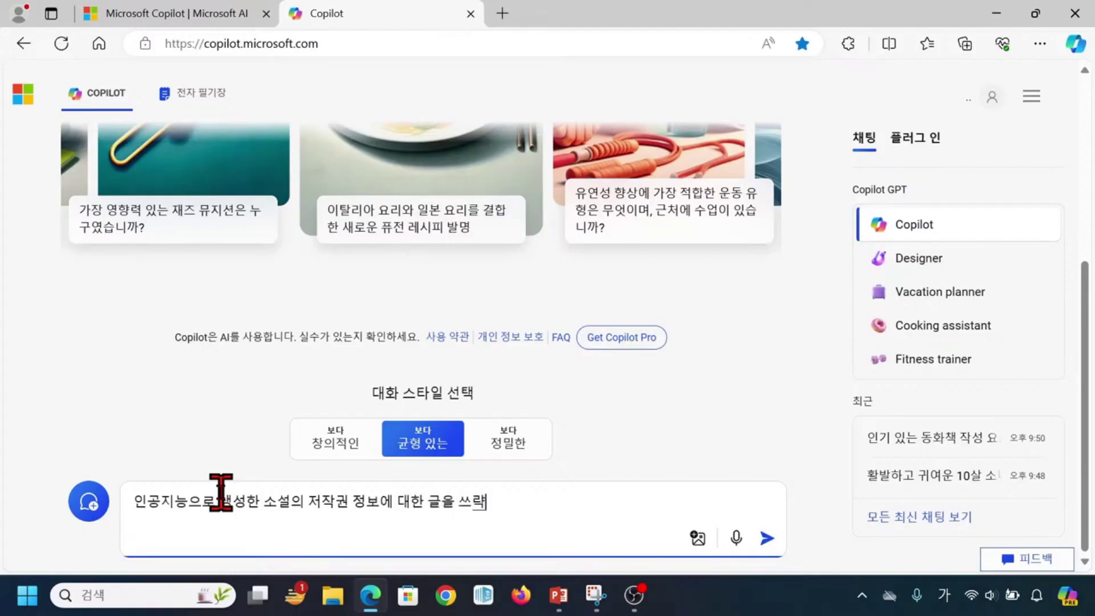
key(BackSpace)
key(BackSpace)
key(BackSpace)
key(BackSpace)
key(BackSpace)
text(려고 해.)
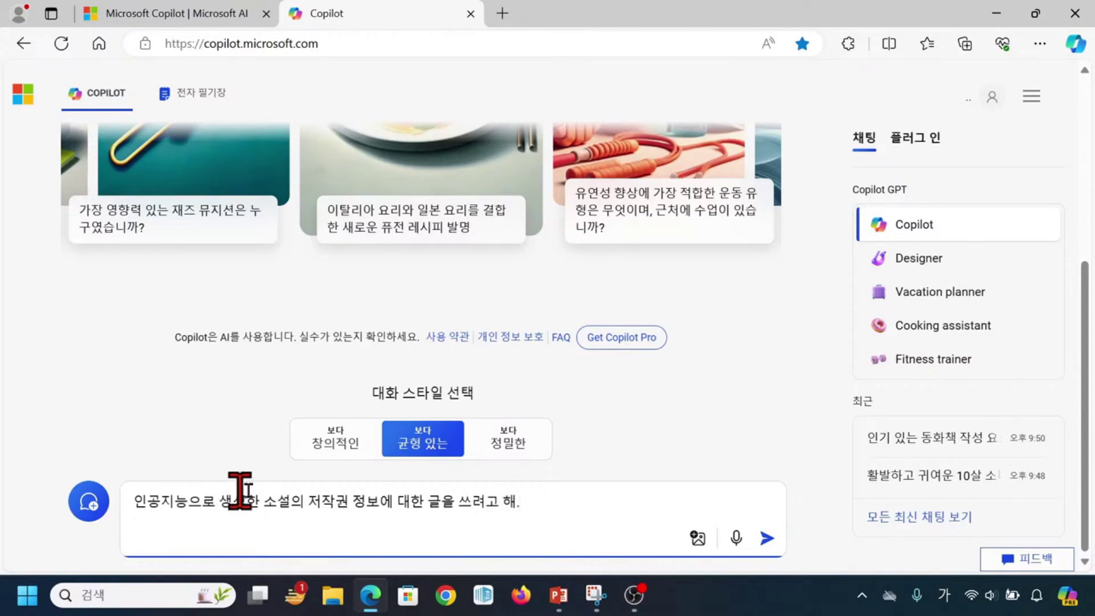
click(160, 529)
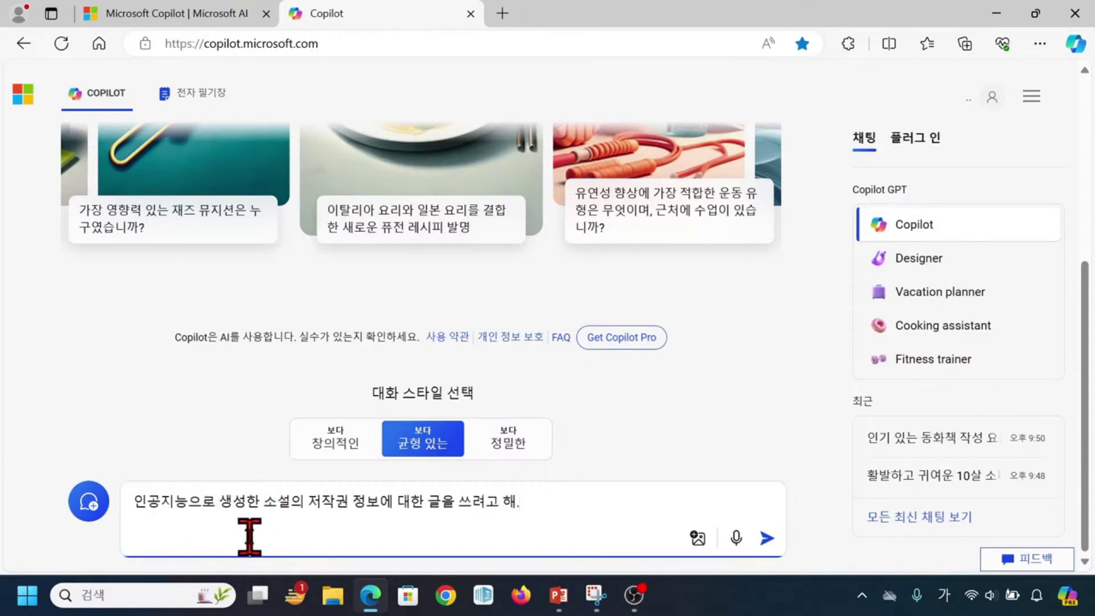
click(337, 536)
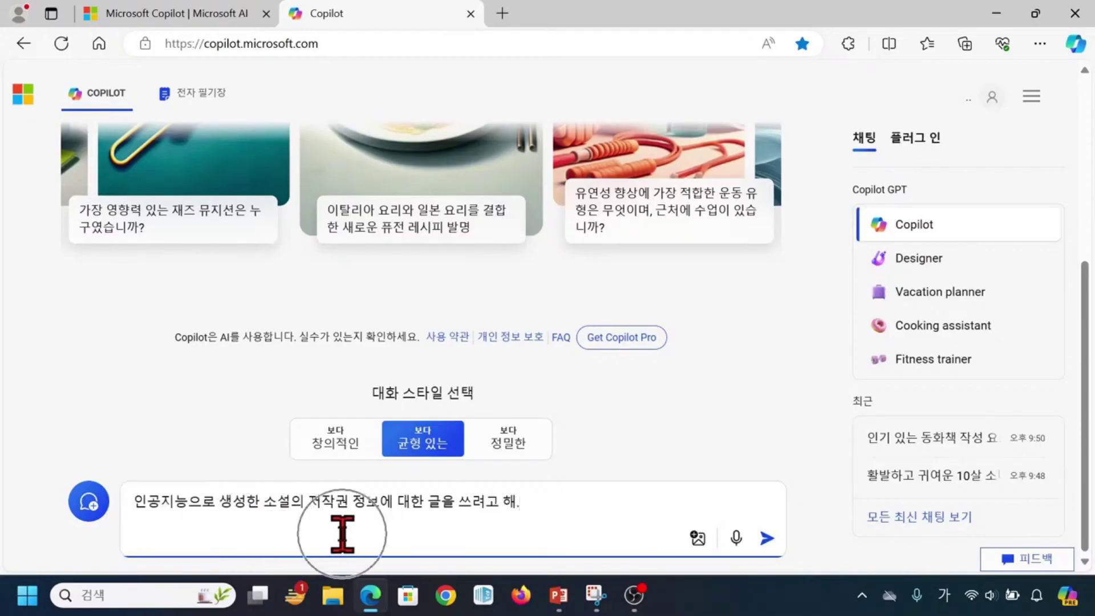
click(477, 535)
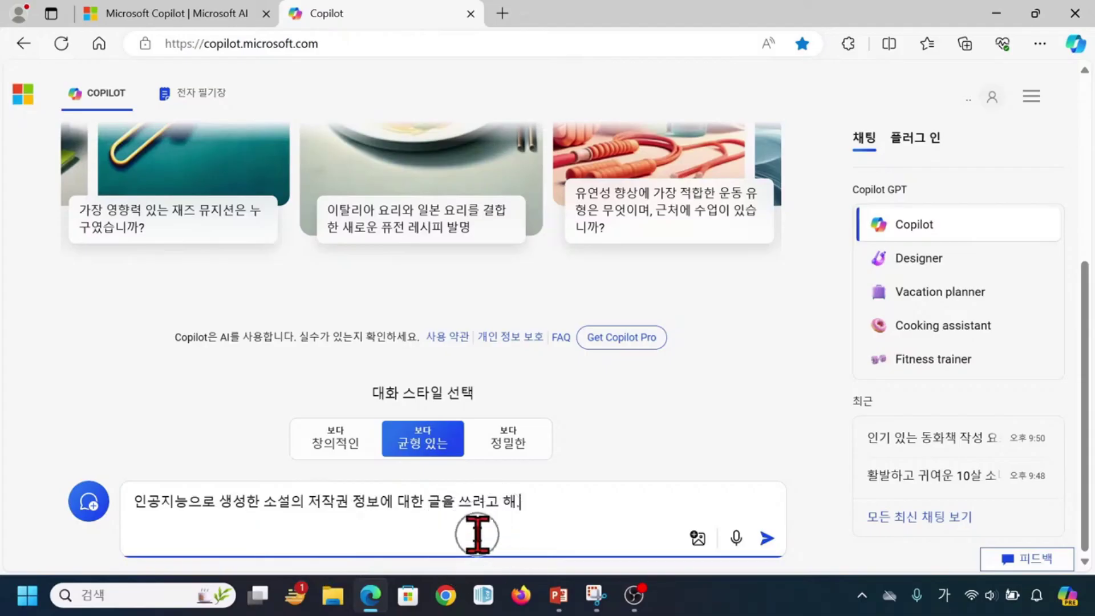
click(477, 534)
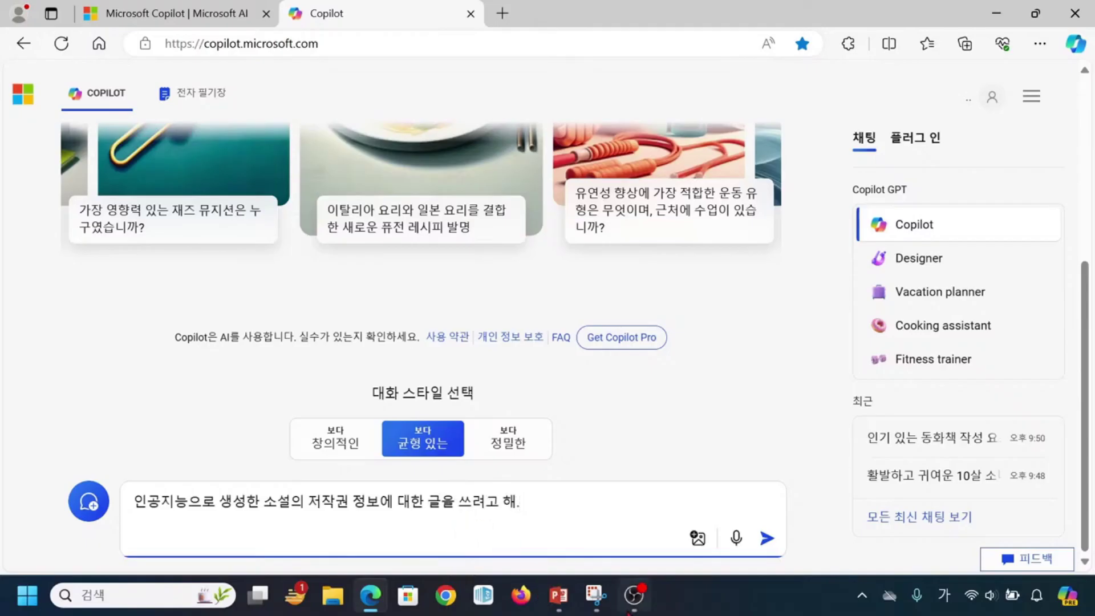
mouse_move(633, 594)
mouse_move(695, 566)
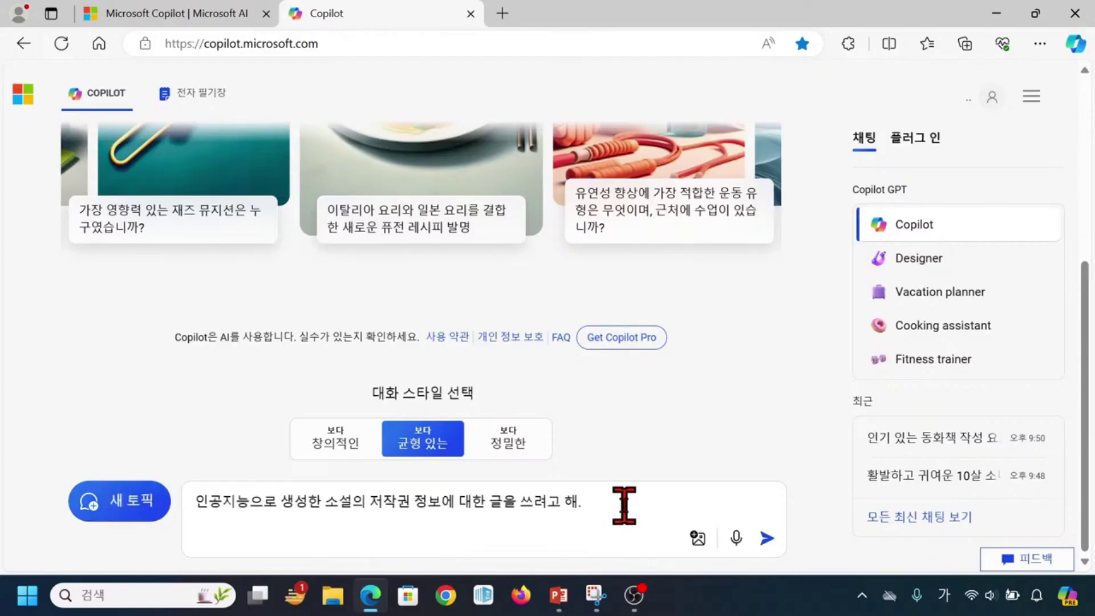
- Add "서론을 작성해줘" to the end of the prompt and submit it to Copilot
click(624, 505)
text(세)
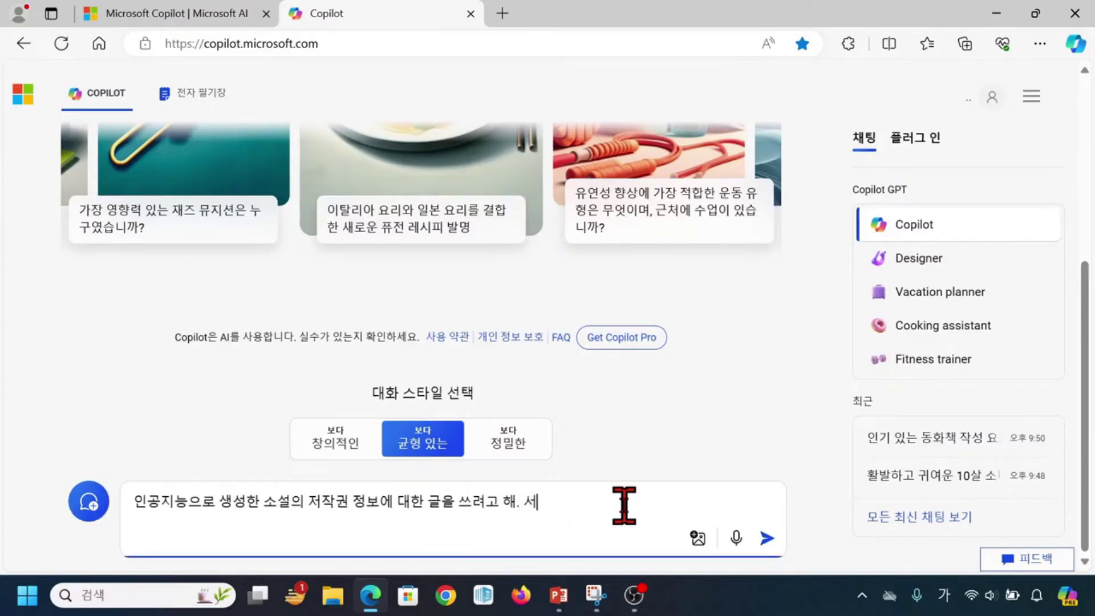
key(BackSpace)
text(서)
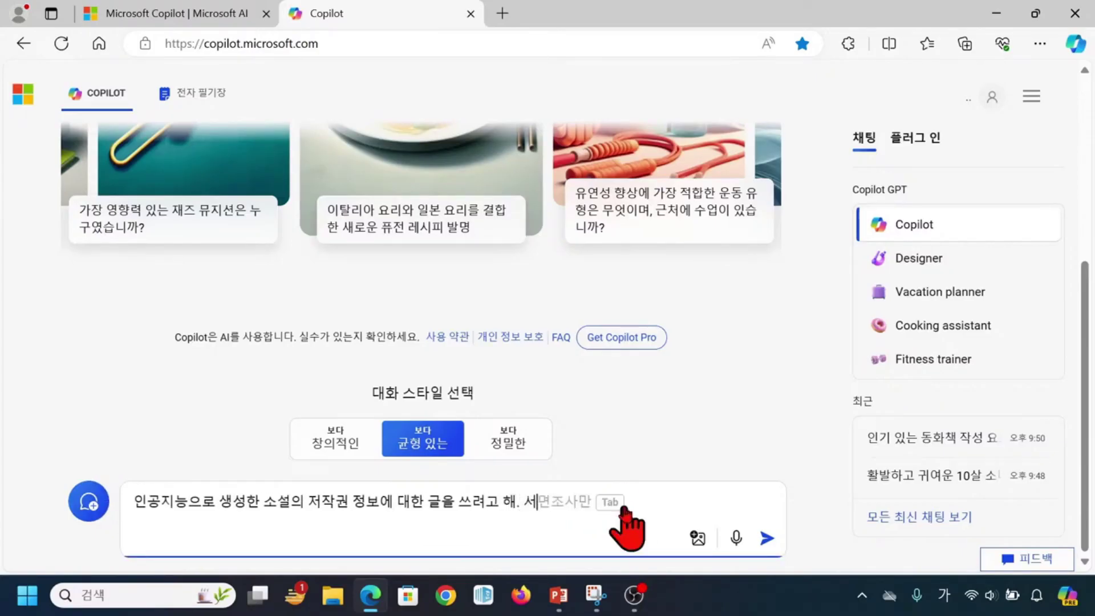
text(론을 작성해줘)
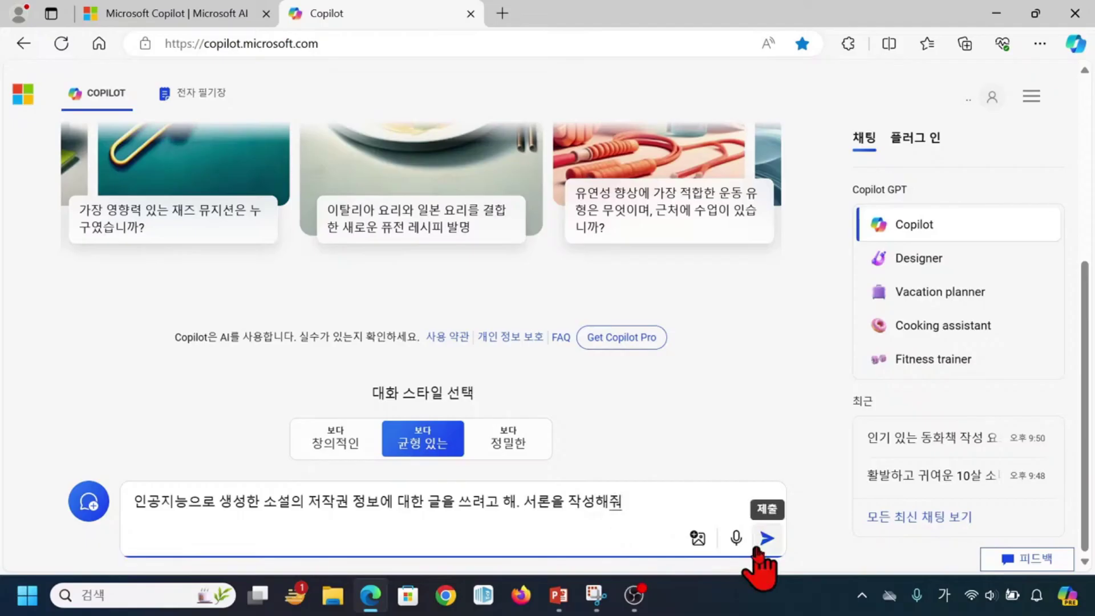
click(775, 546)
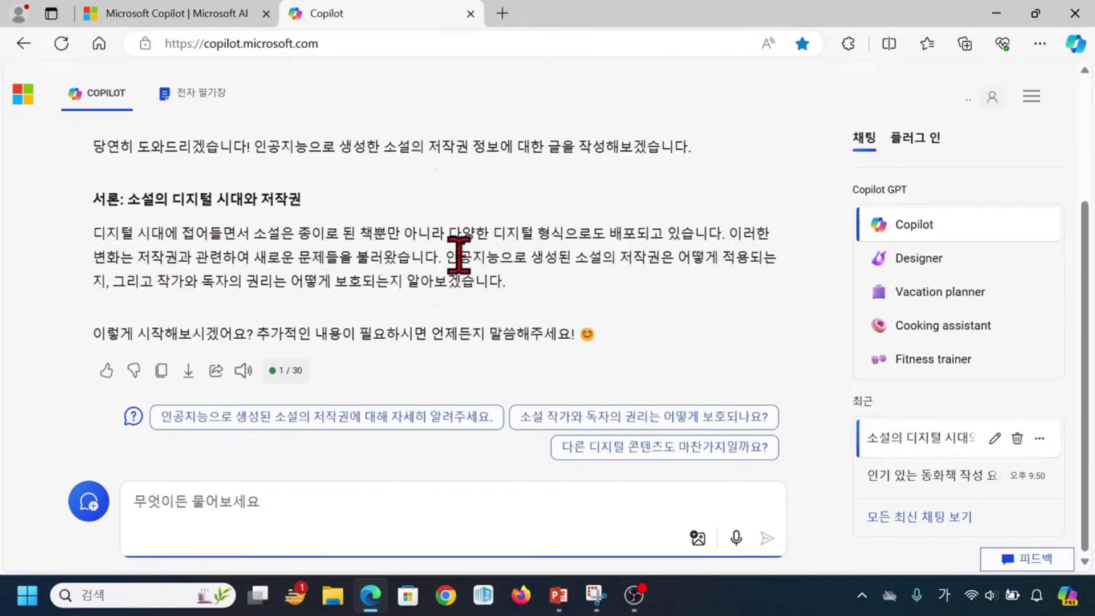
- Ask Copilot for a longer introduction by submitting the follow-up prompt "조금 더 길게 서론을 써줘" and view the response
key(ctrl)
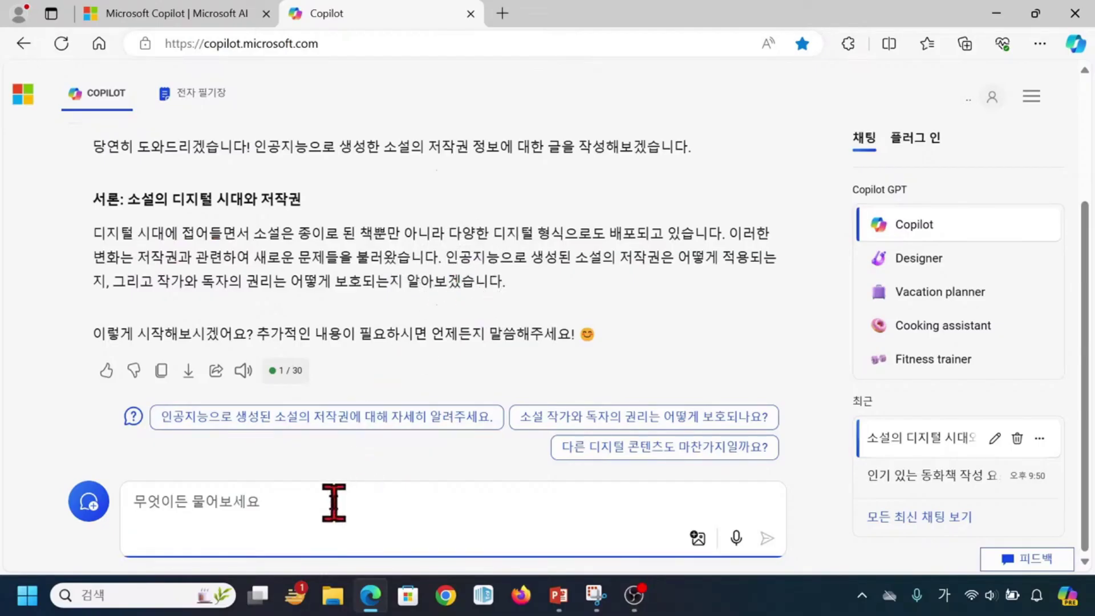
text(조금 더)
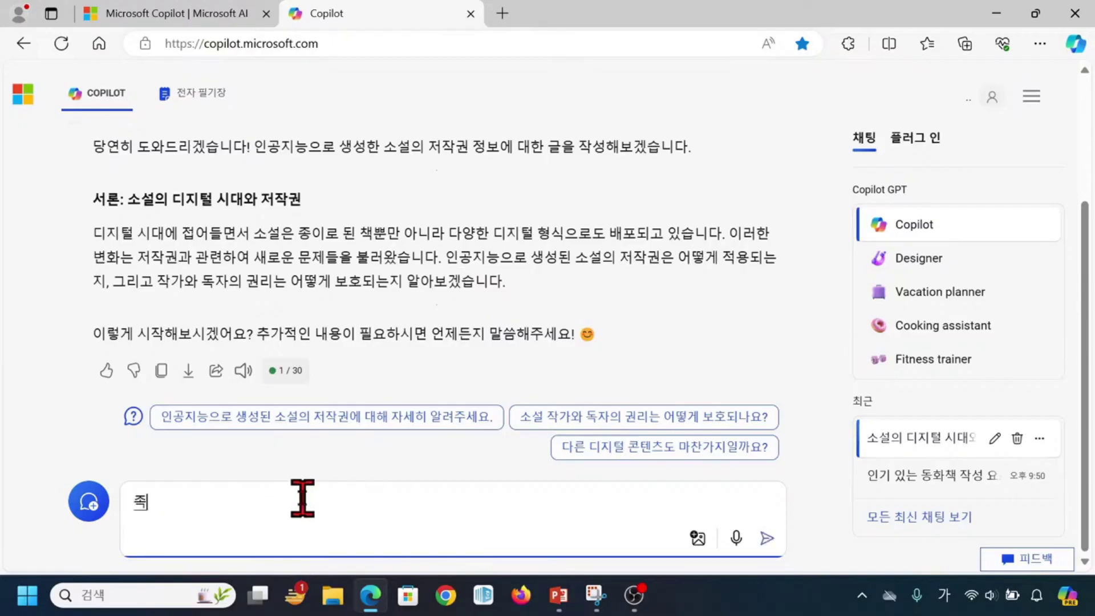
text( 길게 )
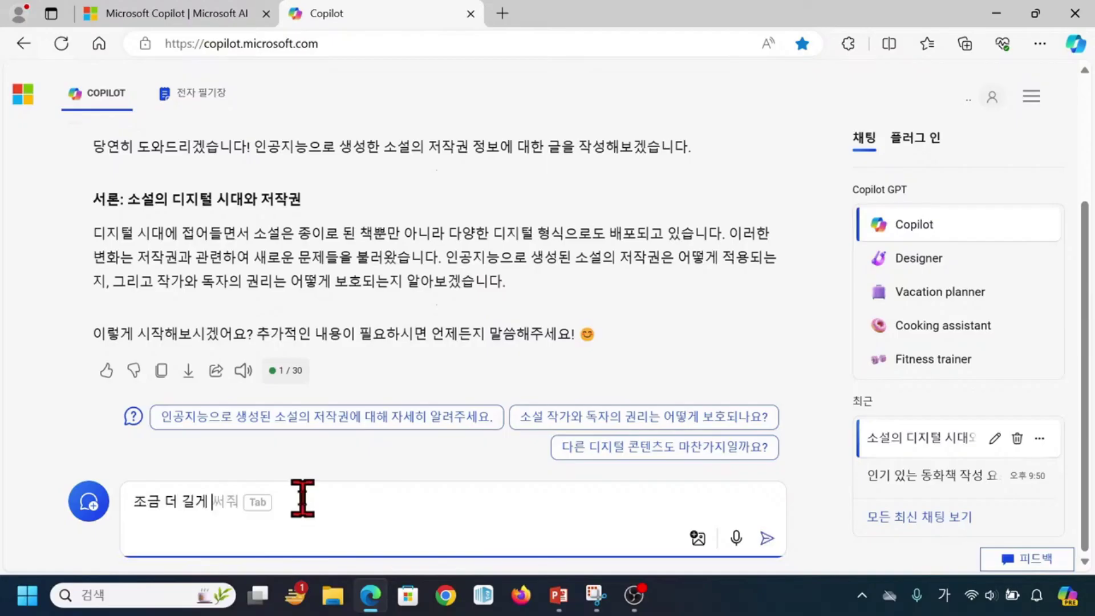
text(서로ㄴ을)
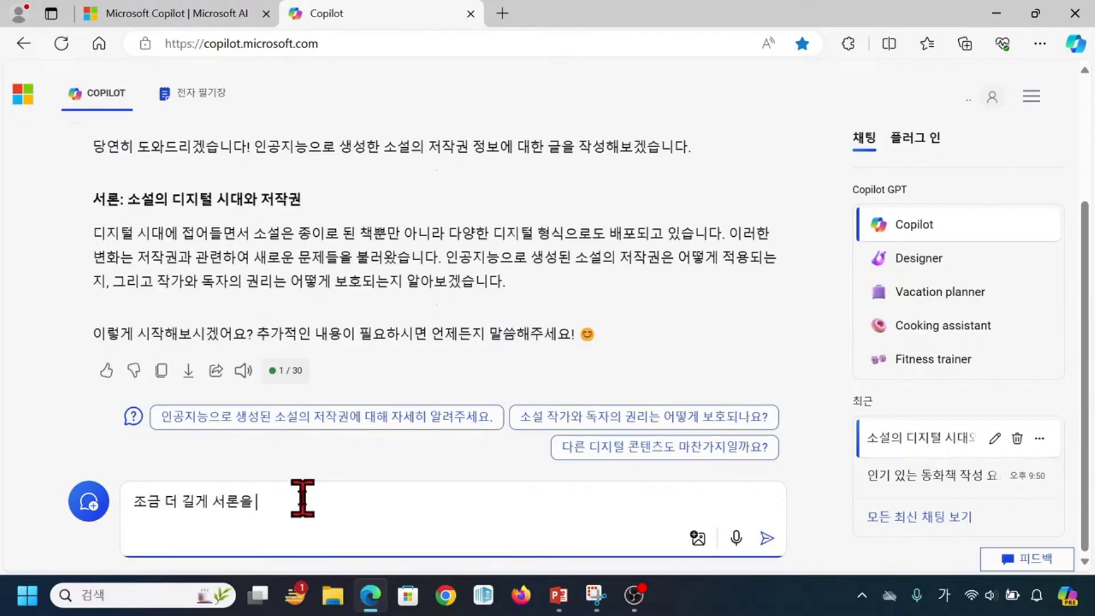
text( 써줘)
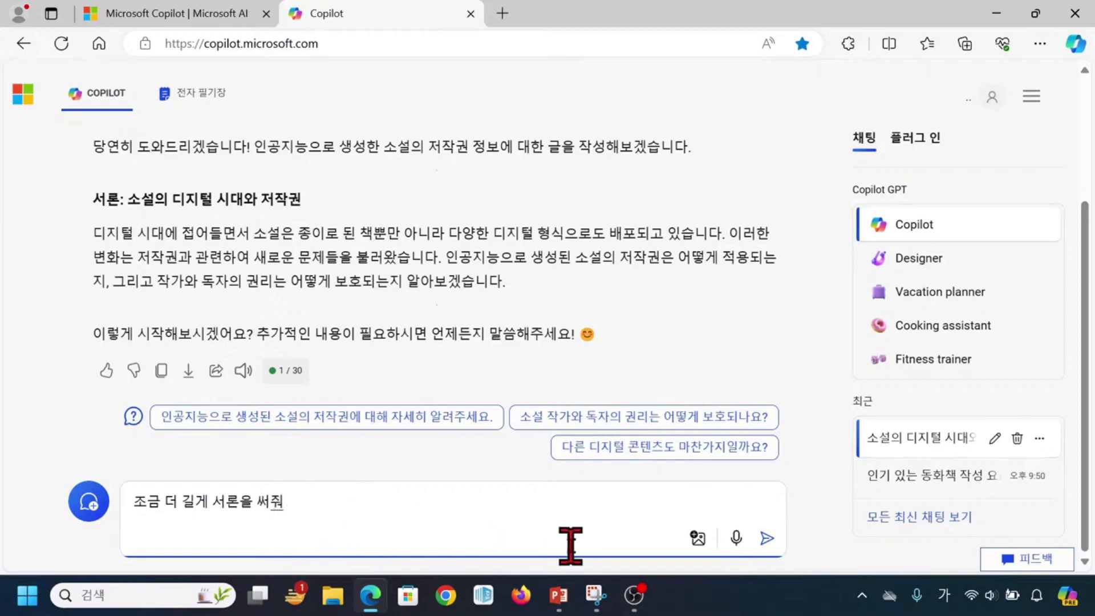
click(768, 539)
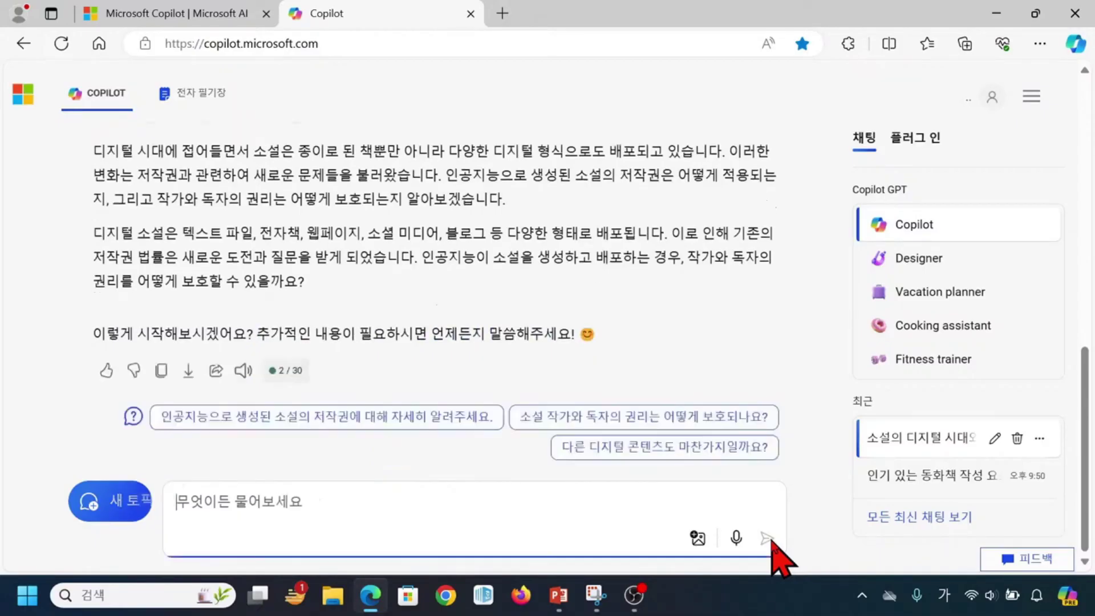
scroll(409, 323, up, 1)
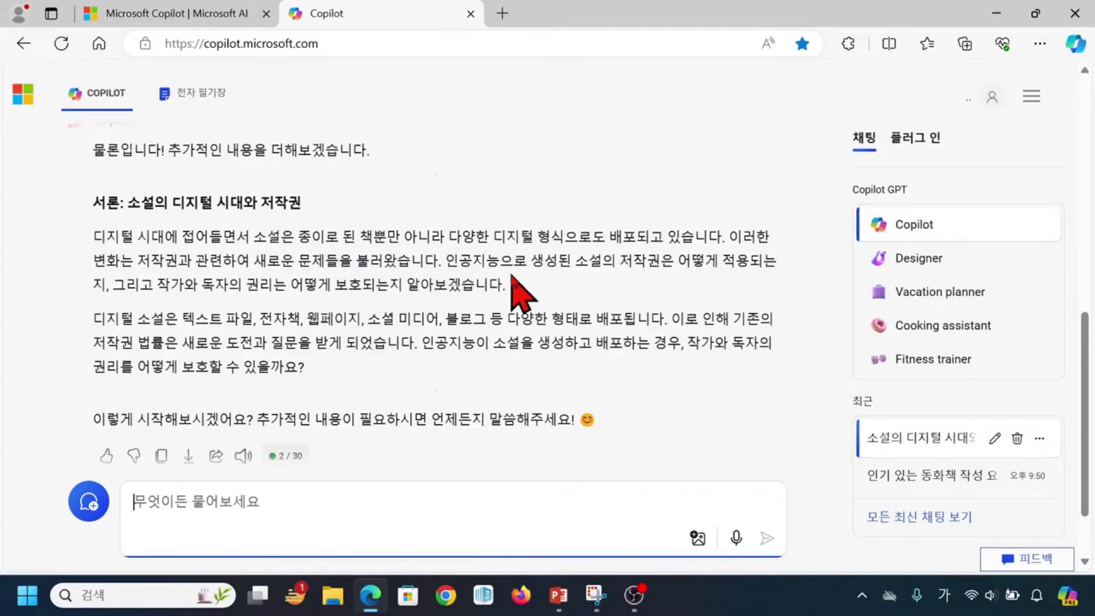
- Open Copilot's 전자 필기장 page and box its prompt area and output area with on-screen markings
key(ctrl)
key(ctrl)
key(ctrl)
key(ctrl)
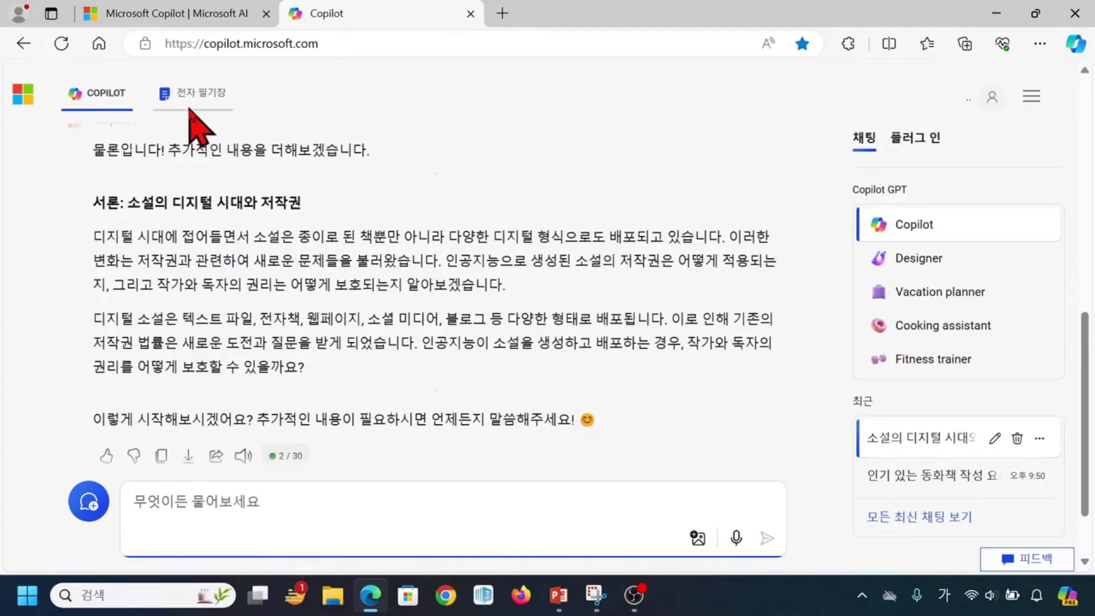
key(ctrl)
key(ctrl)
key(ctrl)
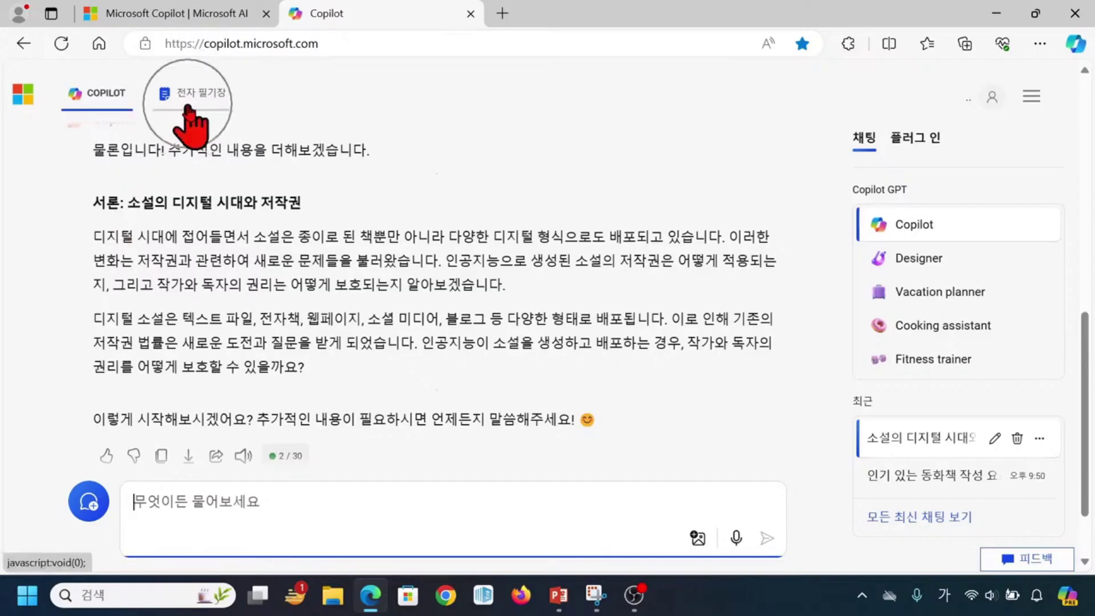
key(ctrl)
key(ctrl)
click(190, 109)
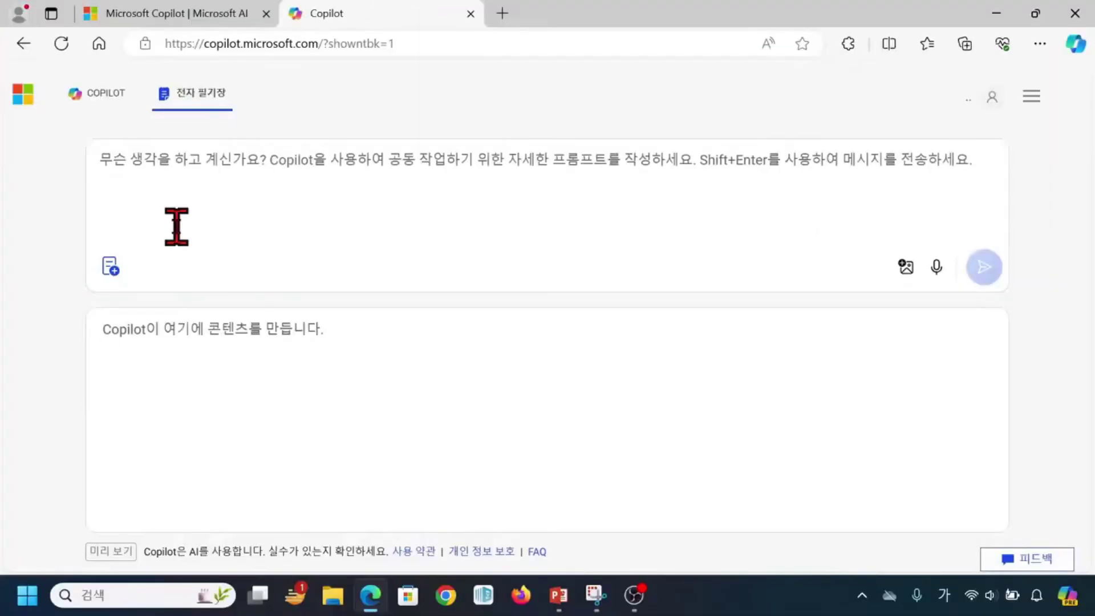
click(176, 227)
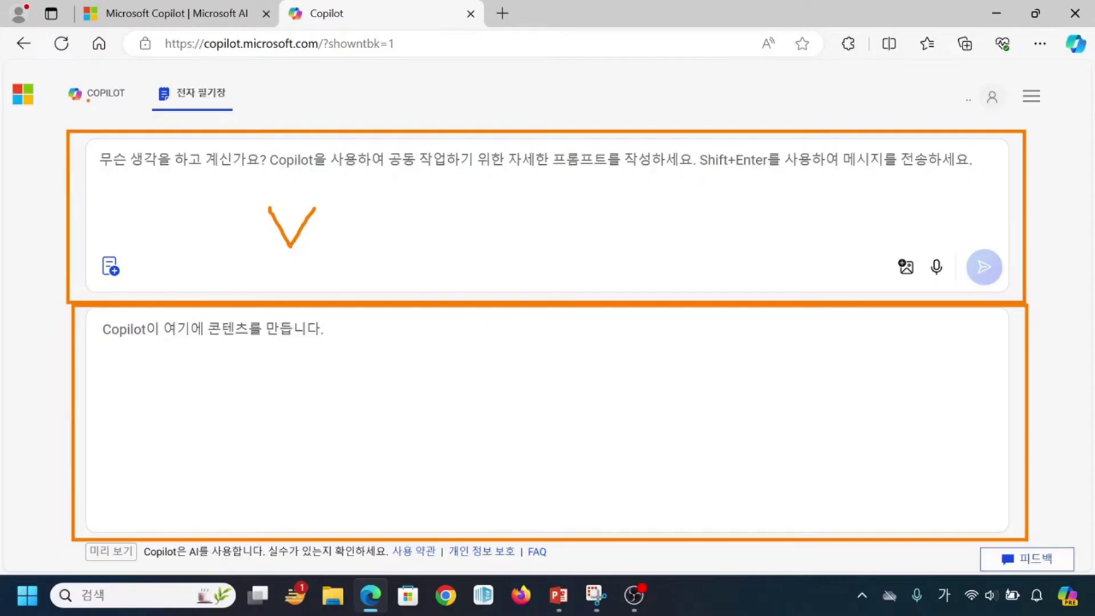
- Return to the COPILOT chat page and point out its prompt box and send control
click(89, 106)
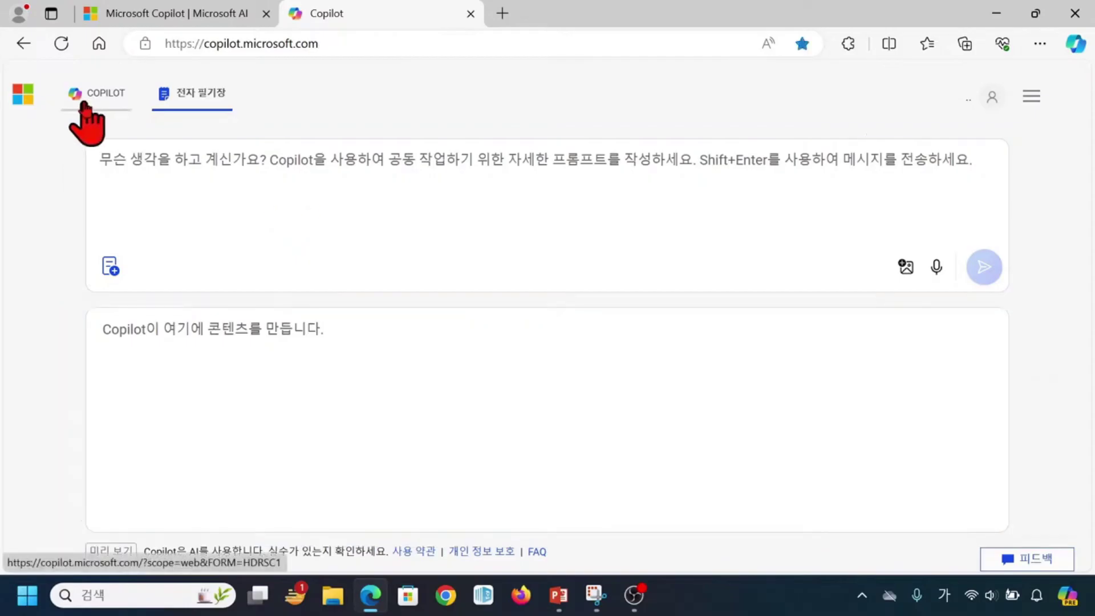
click(351, 505)
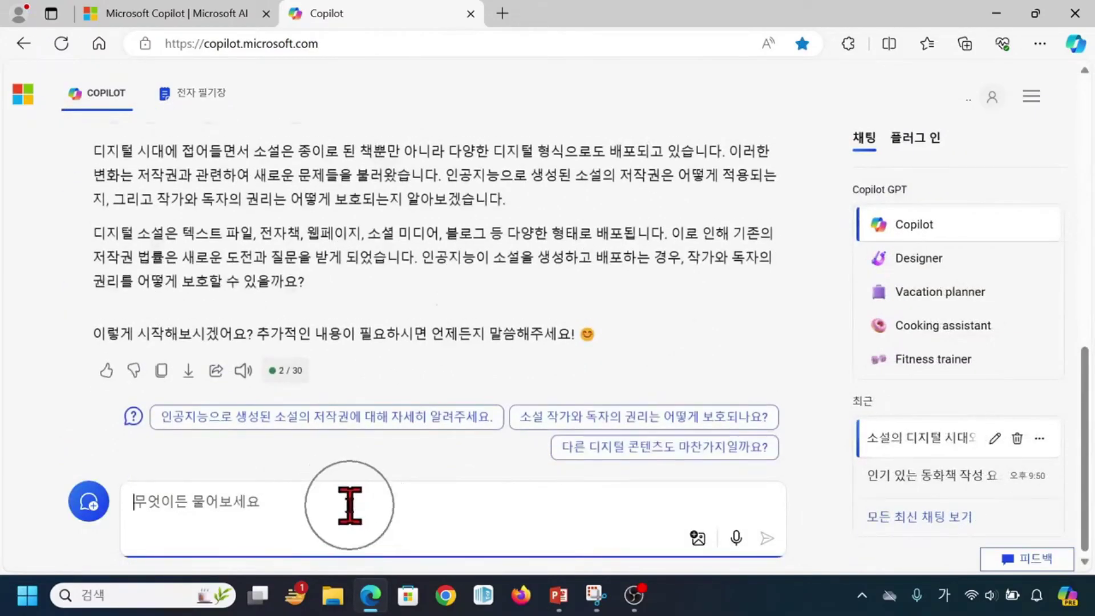
click(770, 541)
click(770, 540)
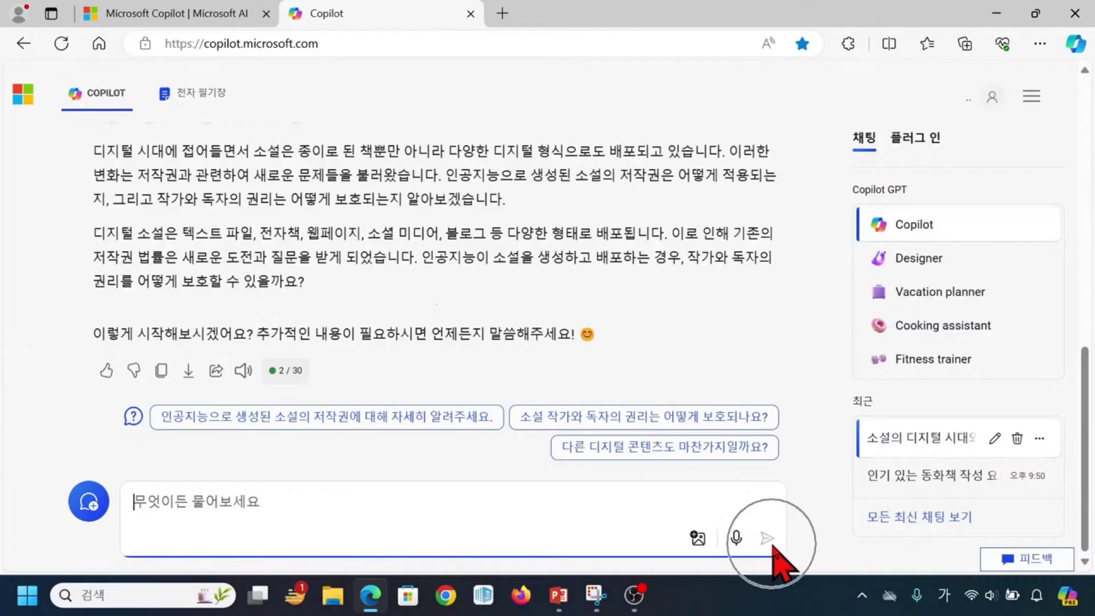
click(472, 519)
click(472, 519)
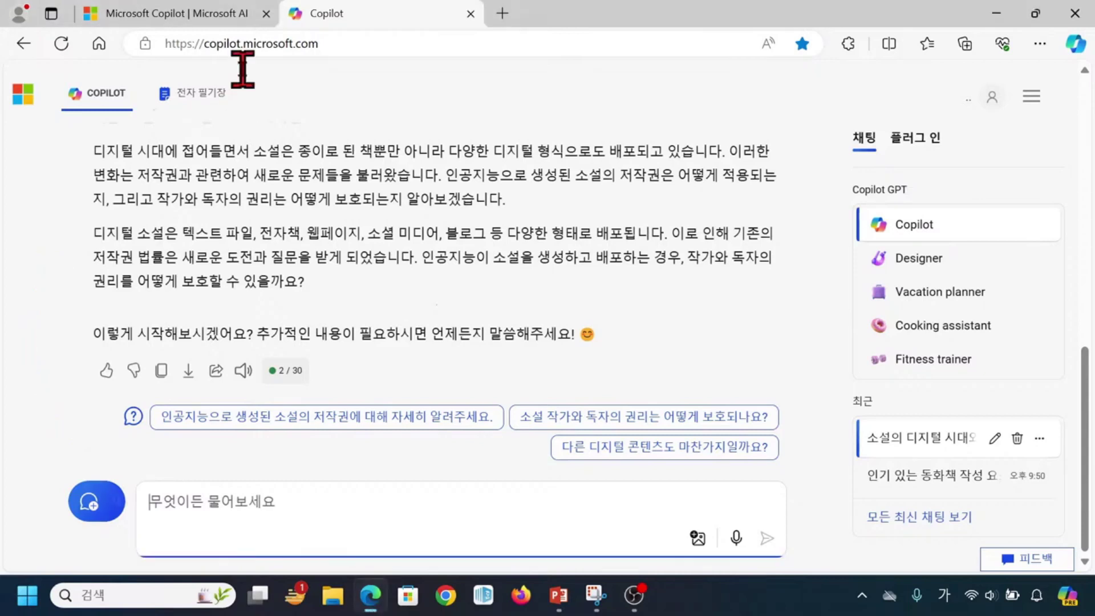
- Reopen the 전자 필기장 page and mark its Shift+Enter hint and send control, clearing the markings at the end
click(212, 101)
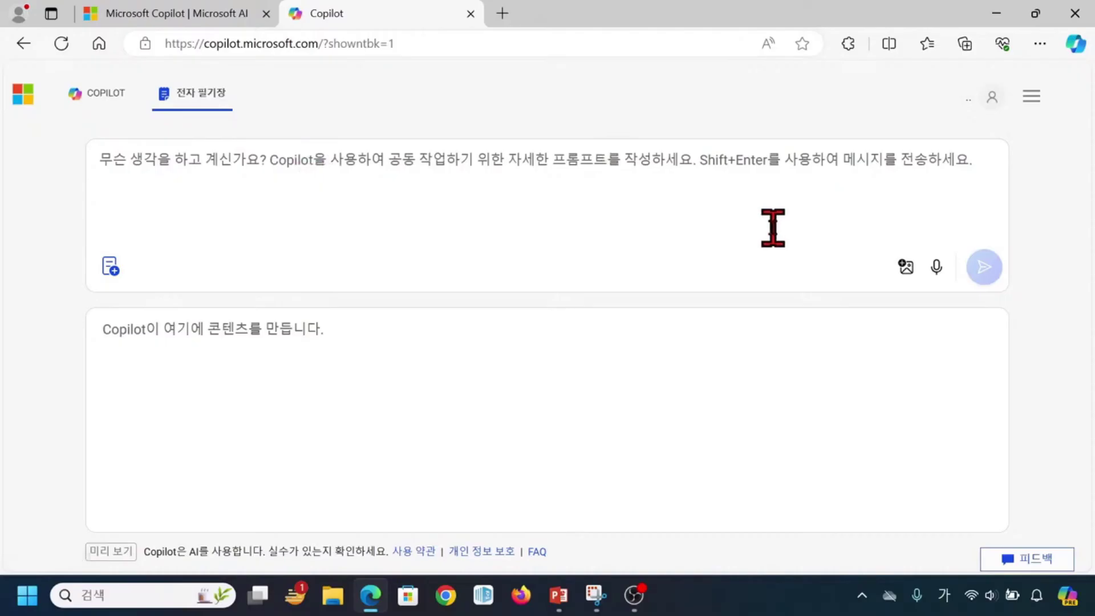
mouse_move(686, 139)
mouse_down()
mouse_move(696, 164)
mouse_move(773, 180)
mouse_up()
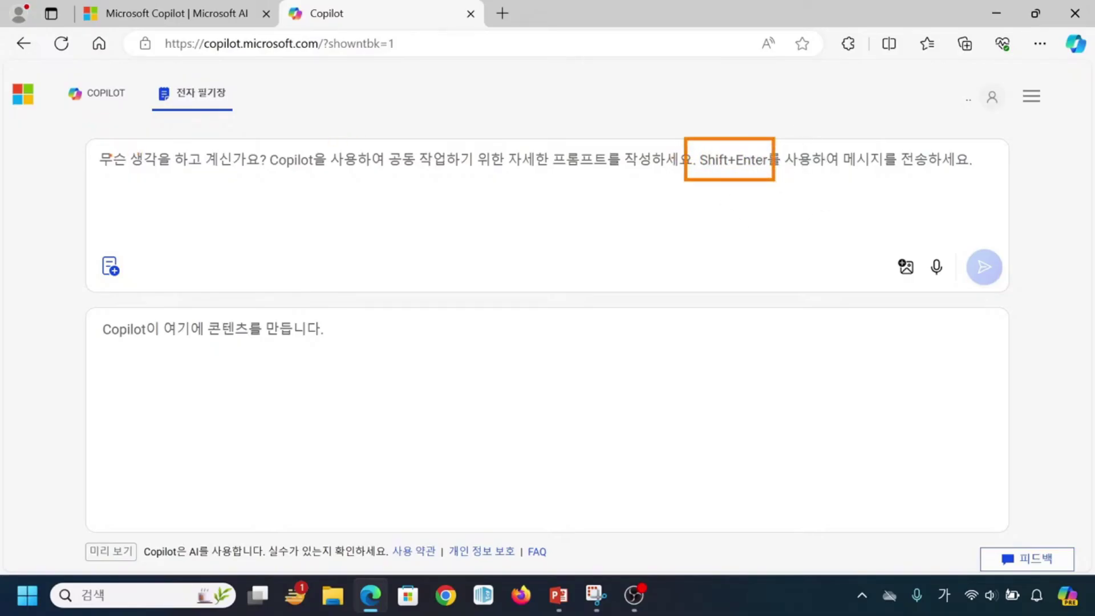
mouse_move(102, 157)
mouse_down()
mouse_move(92, 203)
mouse_move(102, 243)
mouse_up()
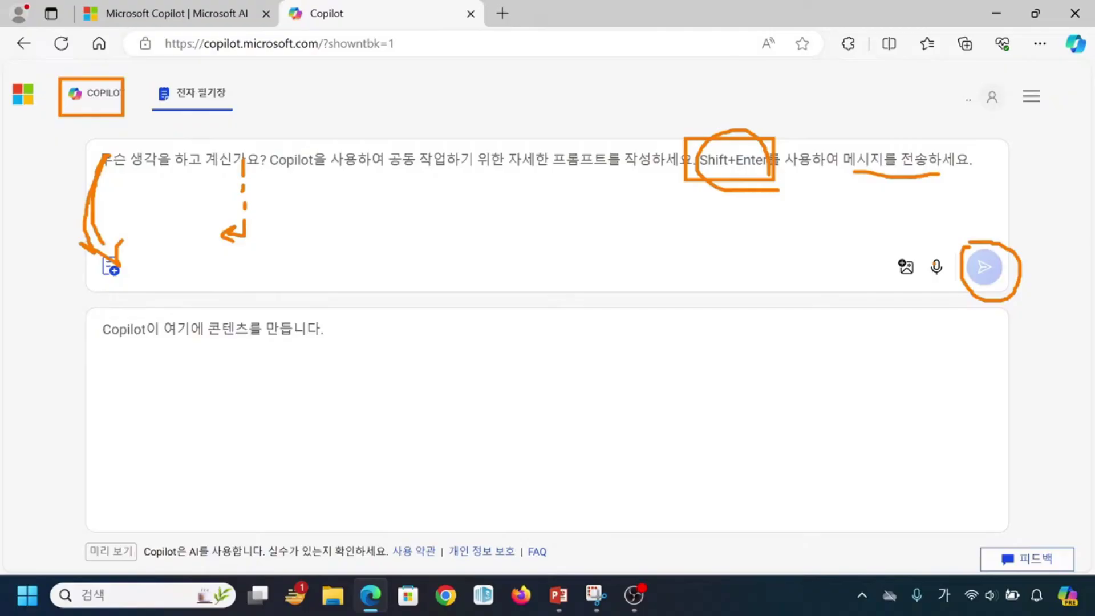
key(Escape)
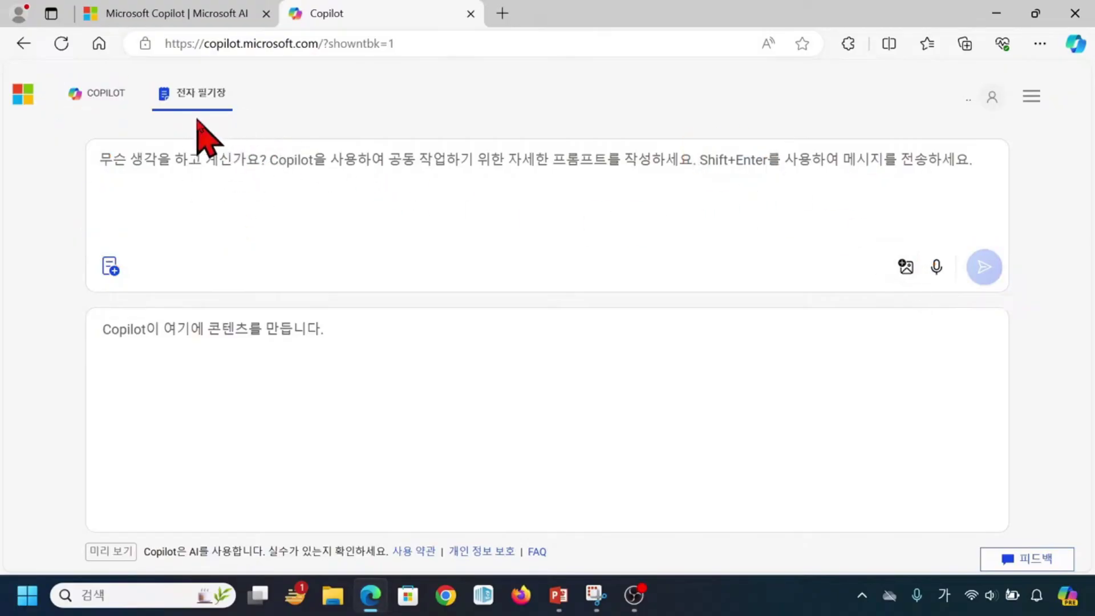
- Enter "인공지능으로 생성한 소설의 저작권 정보에 대한 글을 쓰려고 해." in the notebook's prompt area
click(213, 166)
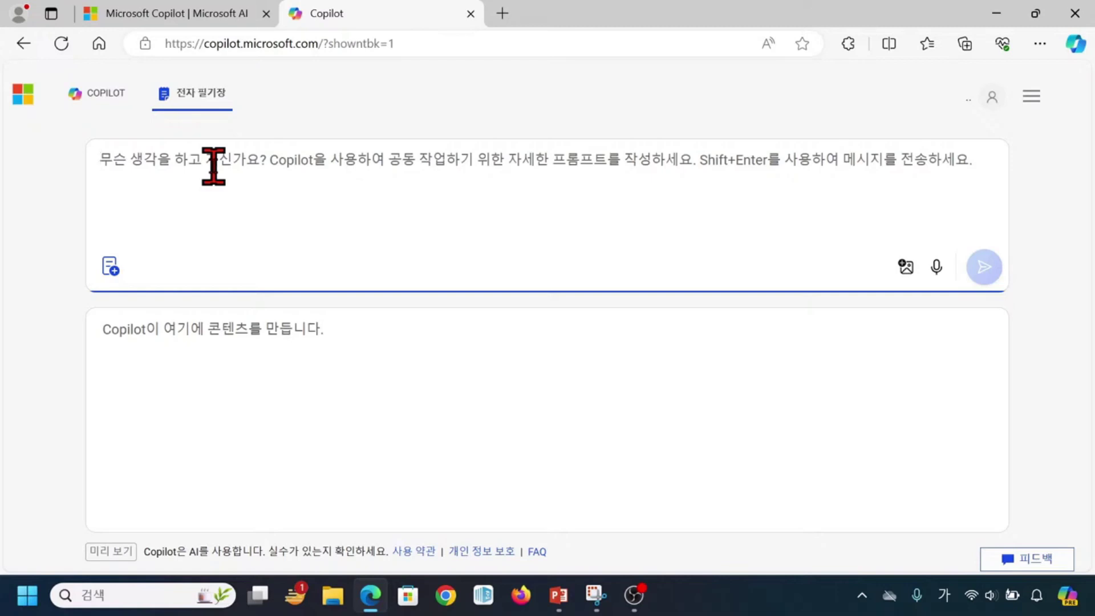
text(인공지)
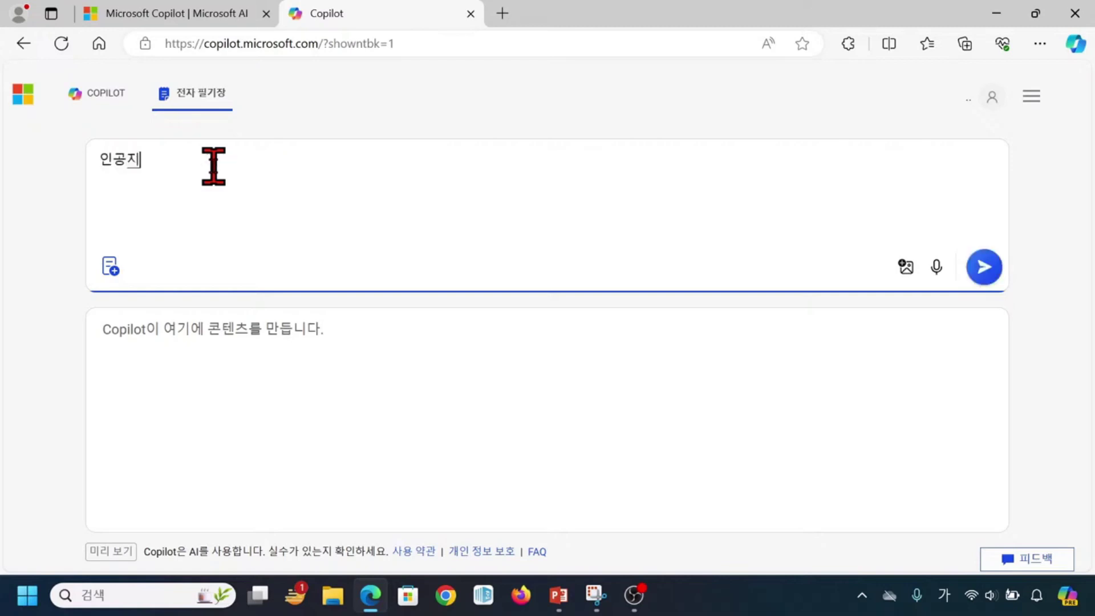
text(능으로 생성한 소설의)
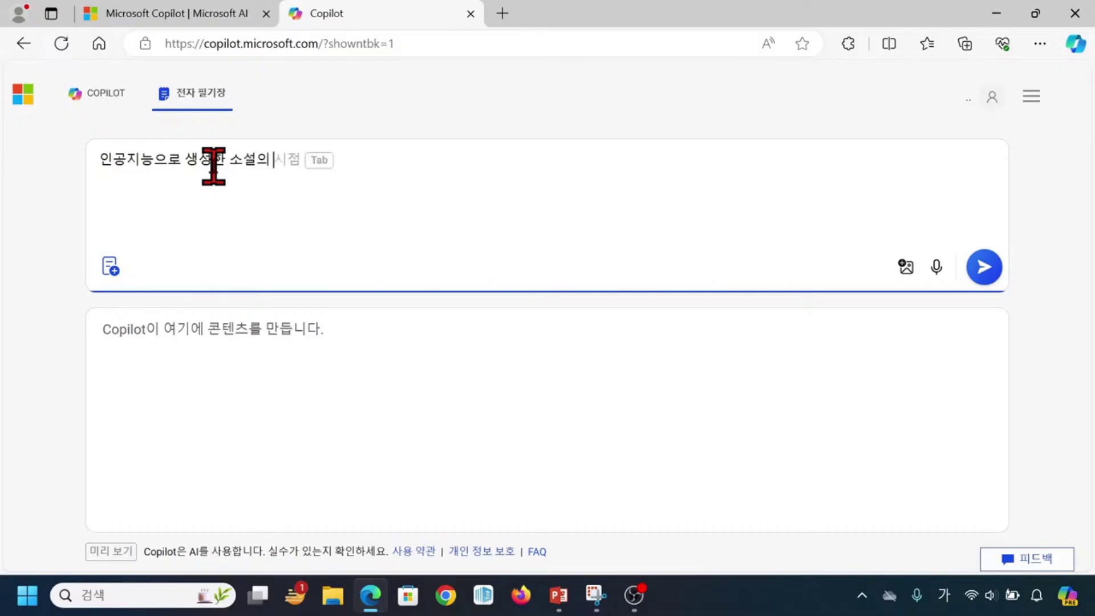
text( 저작권 정봉)
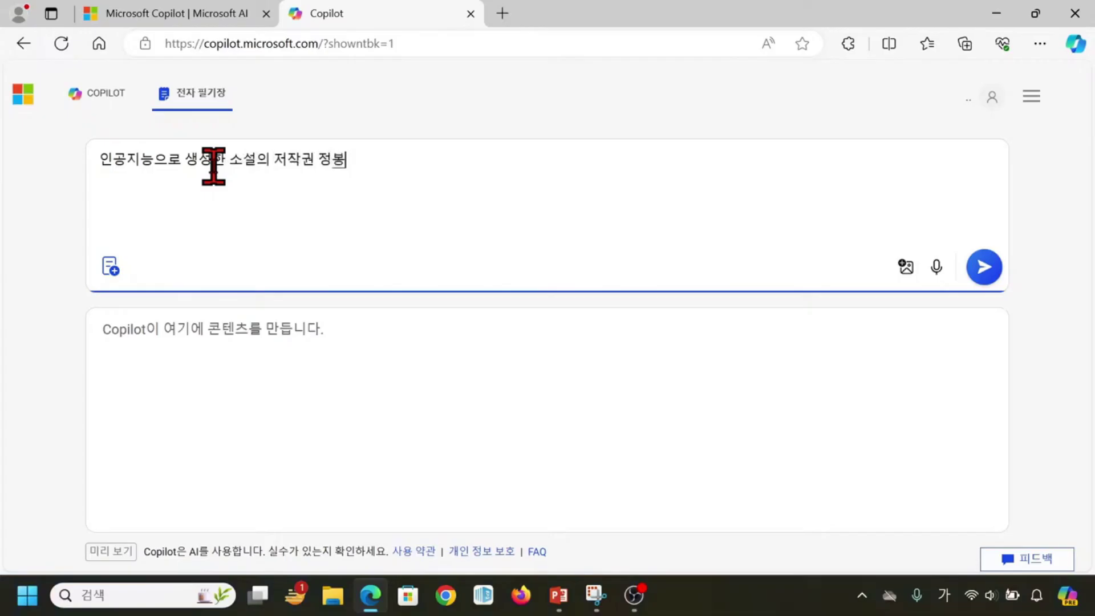
text(에 대한 그)
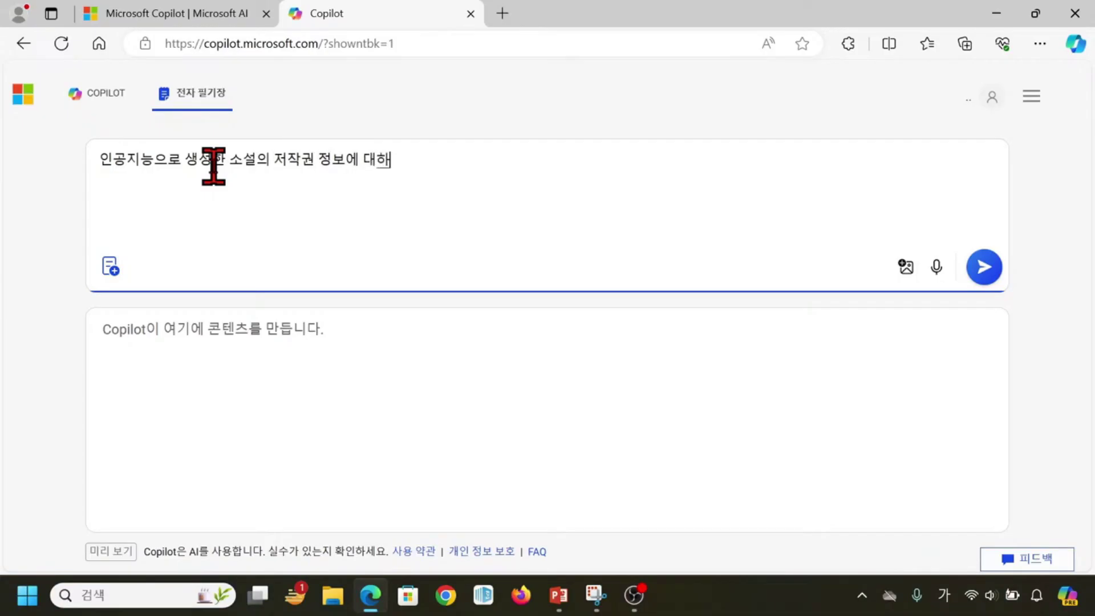
text(을 쓸)
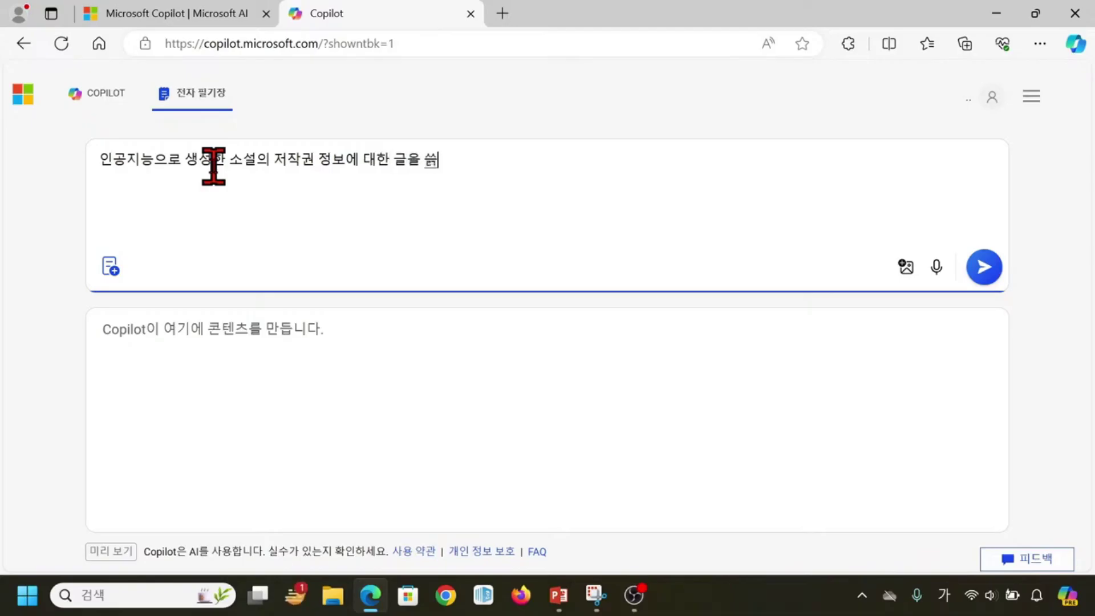
text(려고 해.)
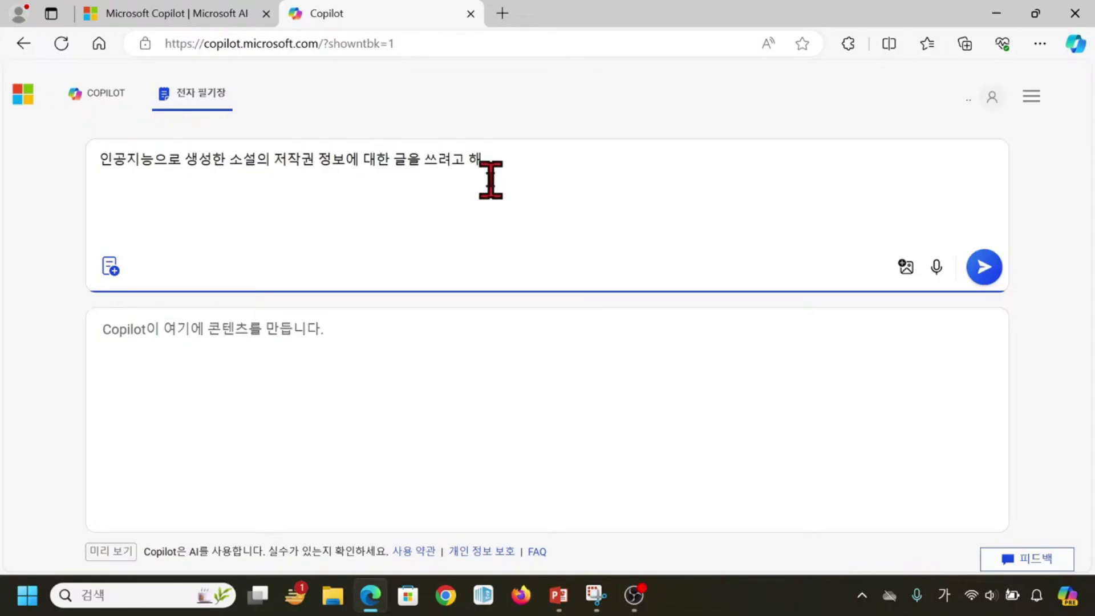
- Add the structure instruction "서론, 본론, 결론으로 나누어 글머리 기호로 작성하고," to the notebook prompt
text(서론,)
text( 본ㄹ)
text(론, 결로)
text(ㄴ으로 나누)
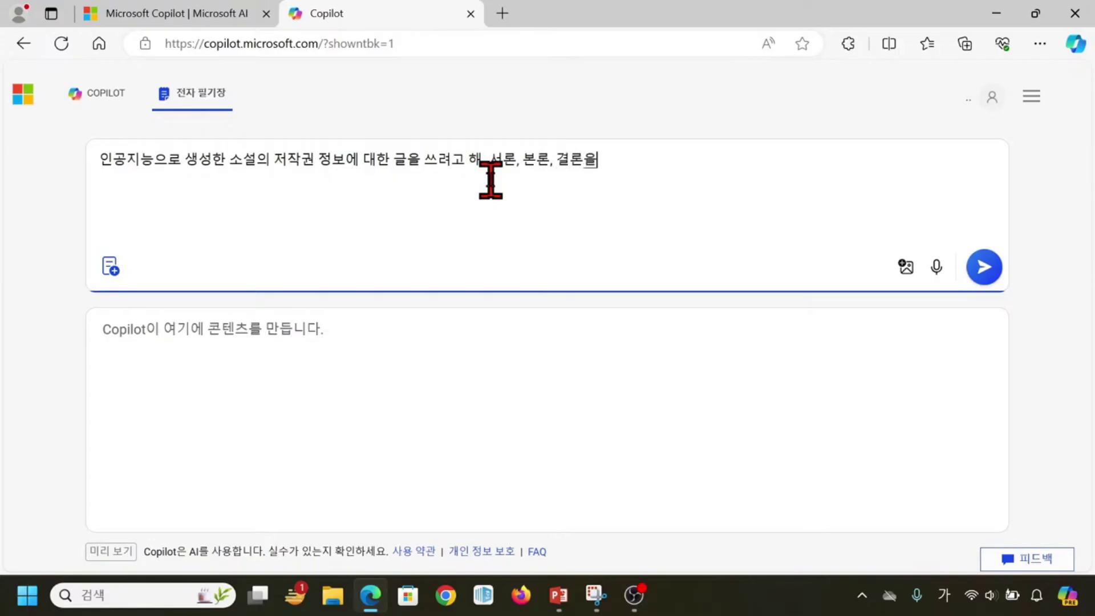
text(러 글렘)
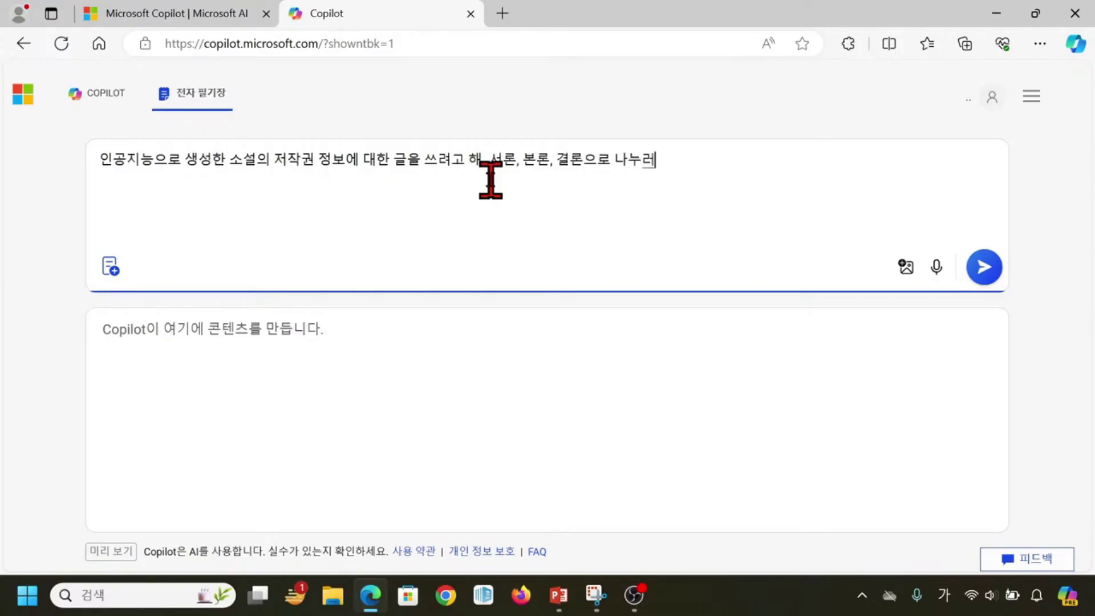
text(리)
text( 기호로 작성하고)
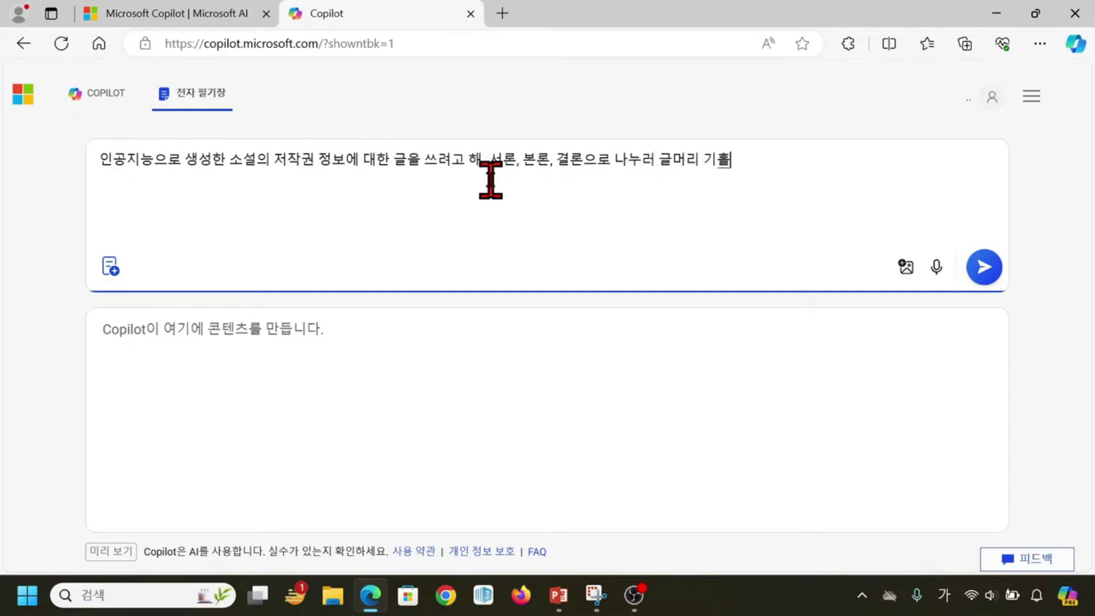
text(,)
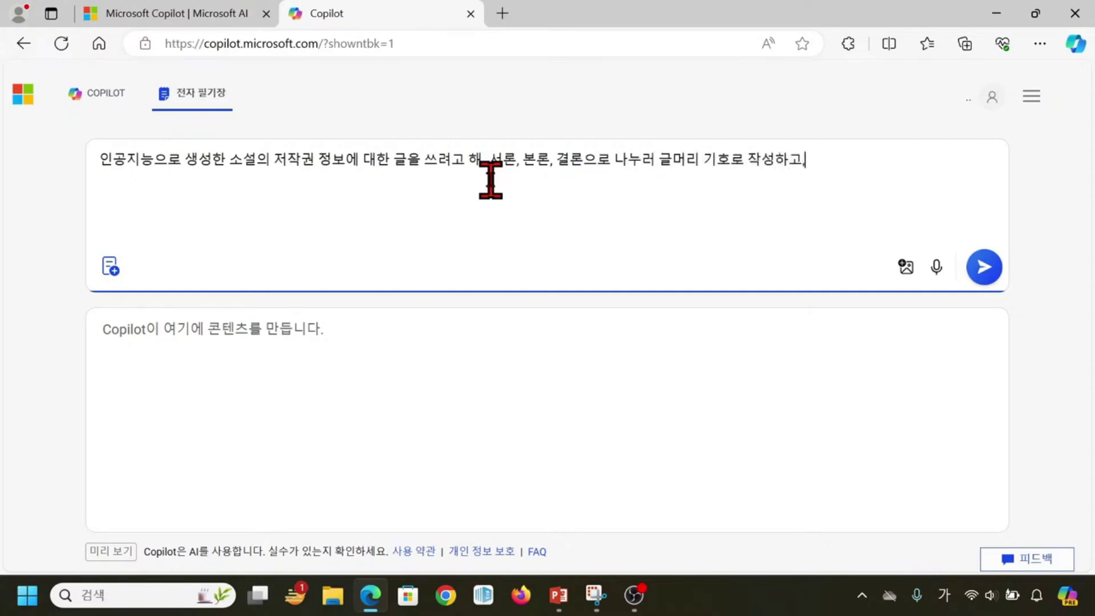
- Add the length limits "서론은 3줄 이내. 결론은 5줄을 넘지 않게 해" to the notebook prompt
text( 서로ㄴ은 3줄 이내.)
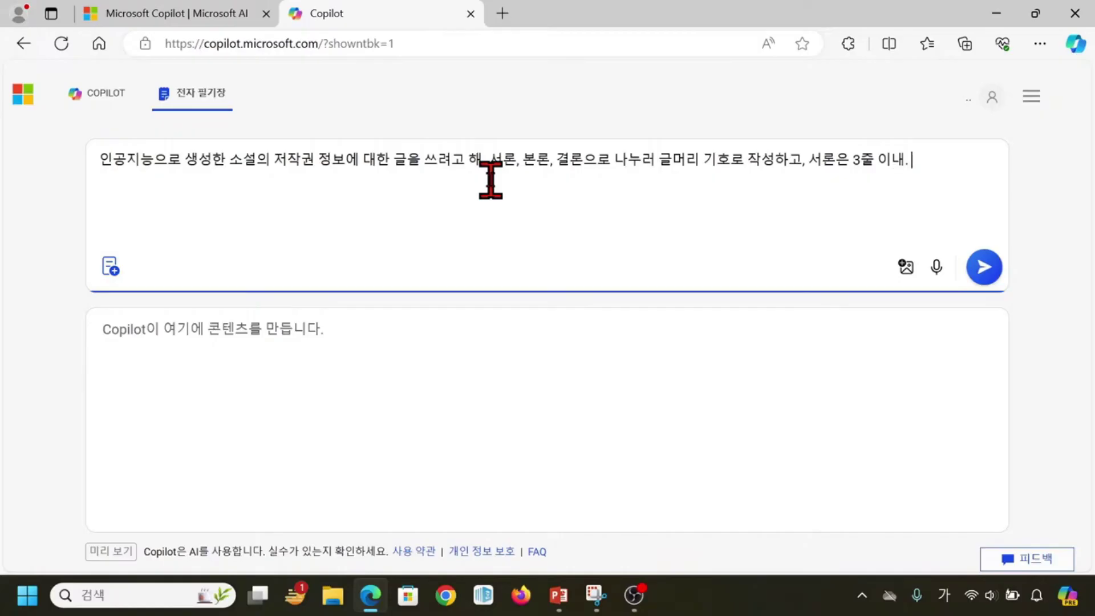
text( 개ㄹ론은 5줄을 넘지 내)
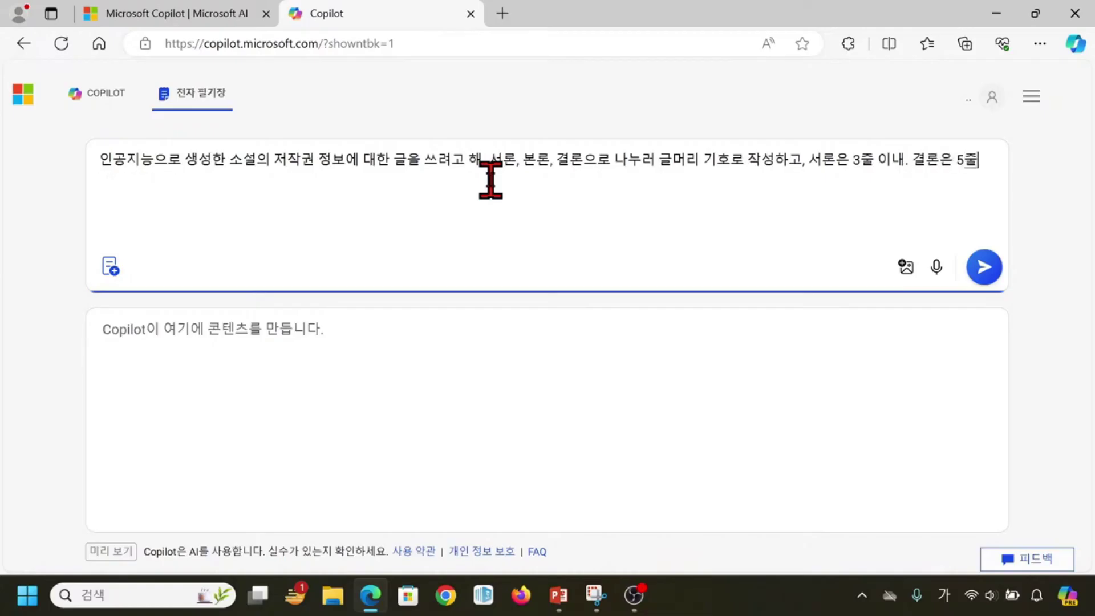
key(BackSpace)
key(BackSpace)
text(안헤)
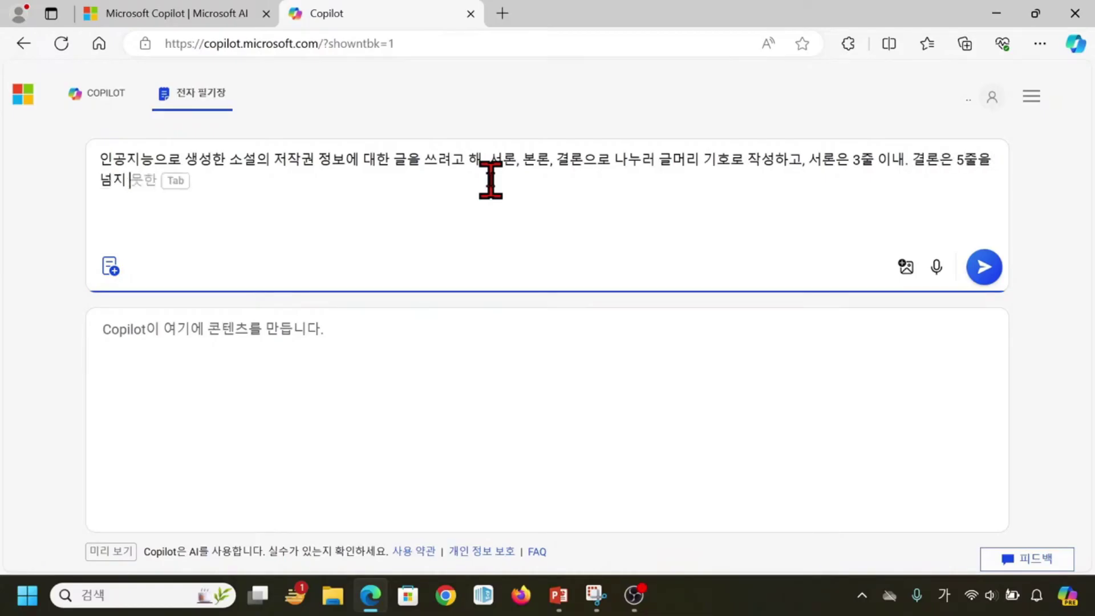
key(BackSpace)
key(BackSpace)
text(게)
key(BackSpace)
key(BackSpace)
key(BackSpace)
text(애않게 해줘)
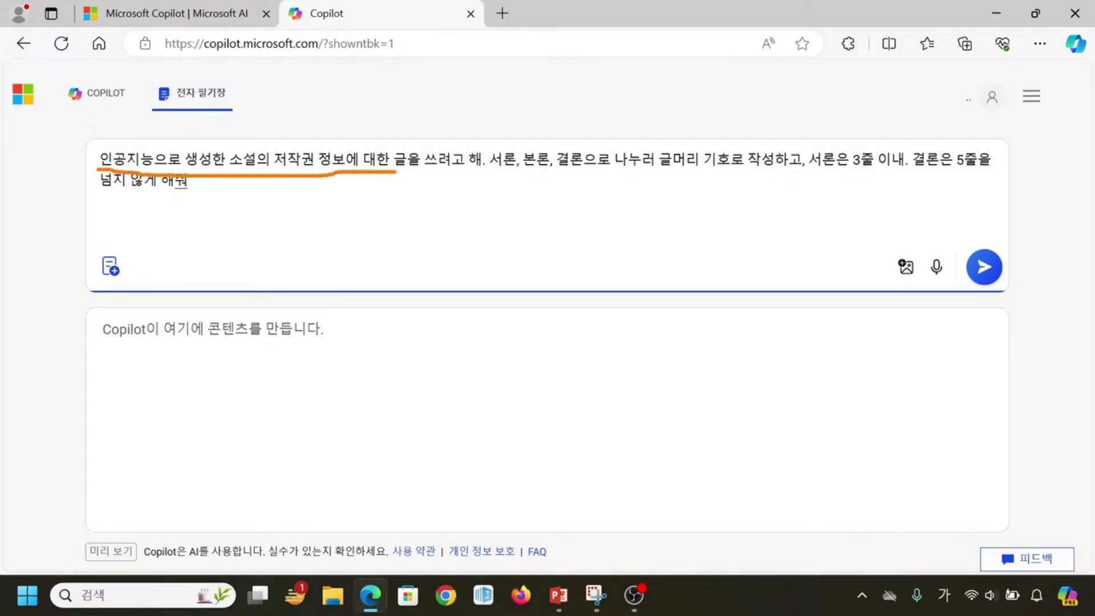
key(BackSpace)
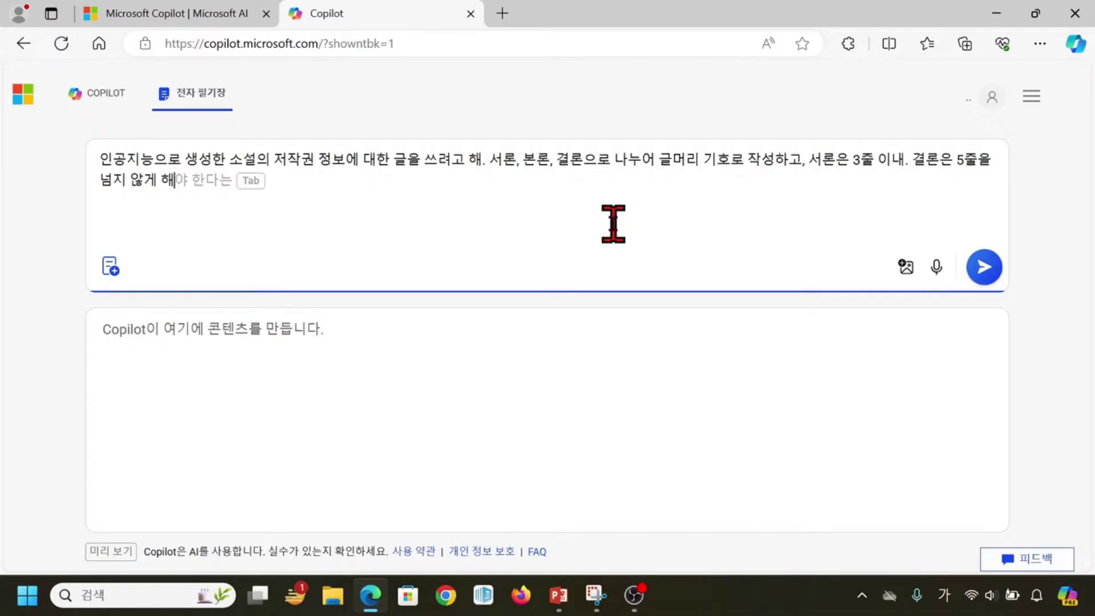
- Mark the prompt's section structure, bullet-point and line-limit instructions on screen, clearing the markings at the end
click(237, 98)
mouse_move(483, 146)
mouse_down()
mouse_move(542, 177)
mouse_move(585, 180)
mouse_up()
drag(656, 145, 731, 181)
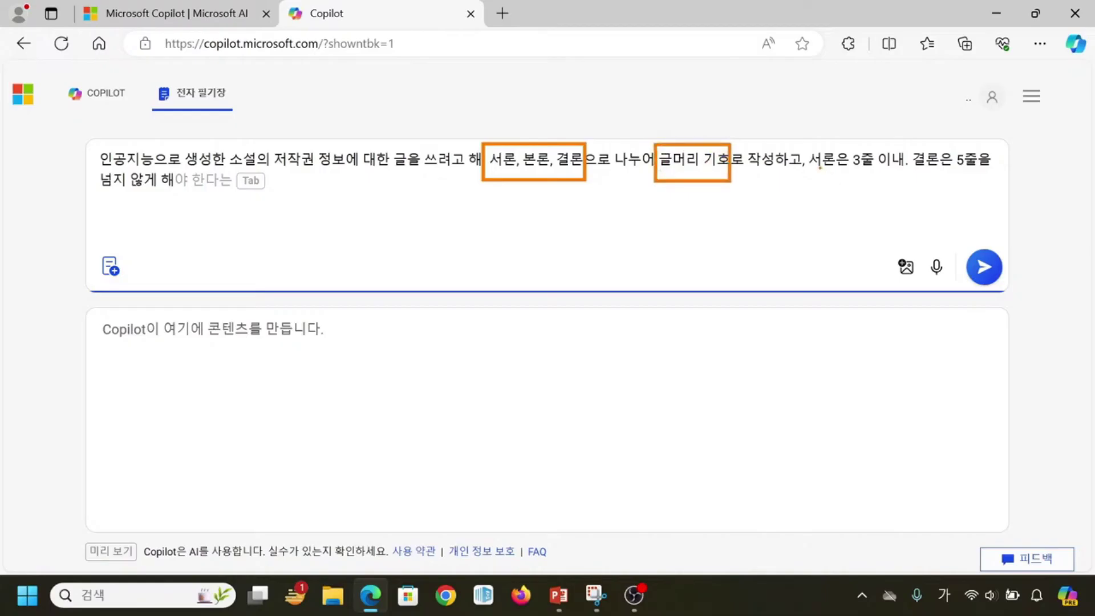
drag(811, 168, 990, 171)
key(Escape)
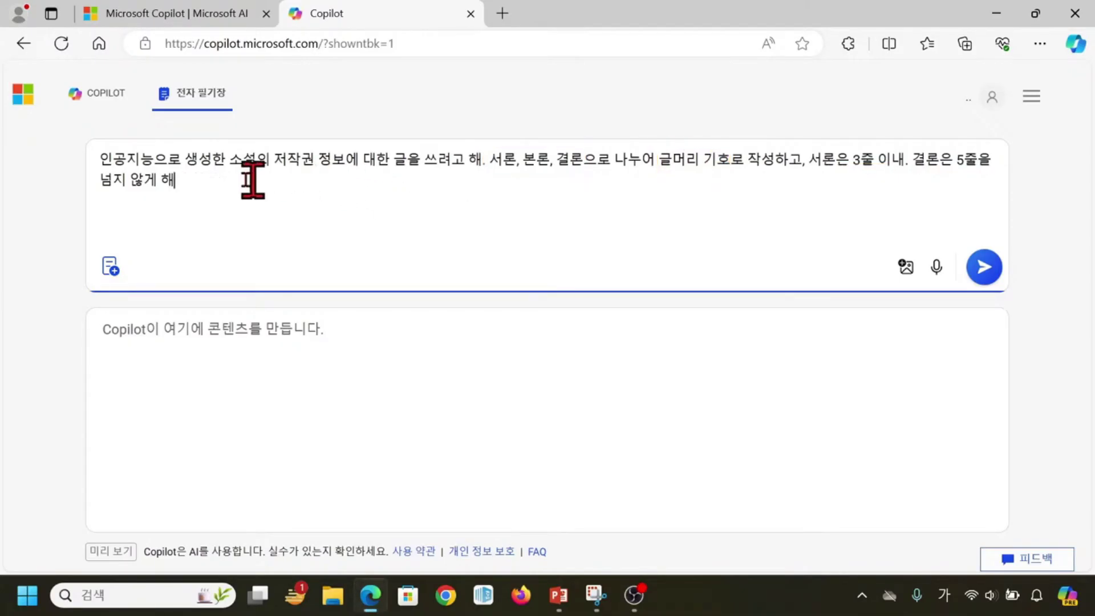
- Complete the prompt's ending with "줘" and submit it to generate the text
text(줘)
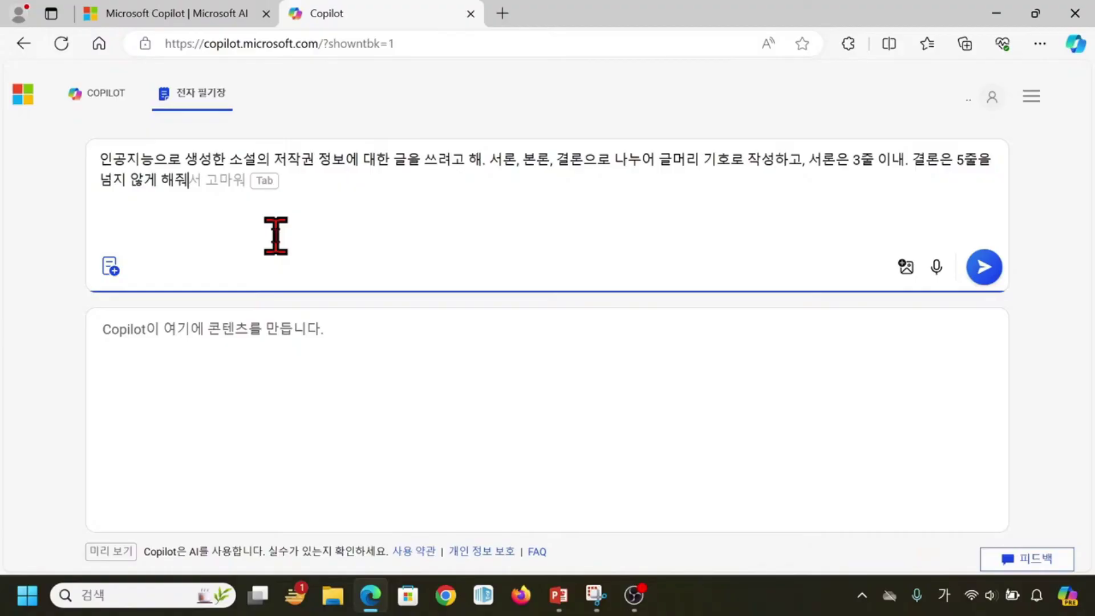
key(Return)
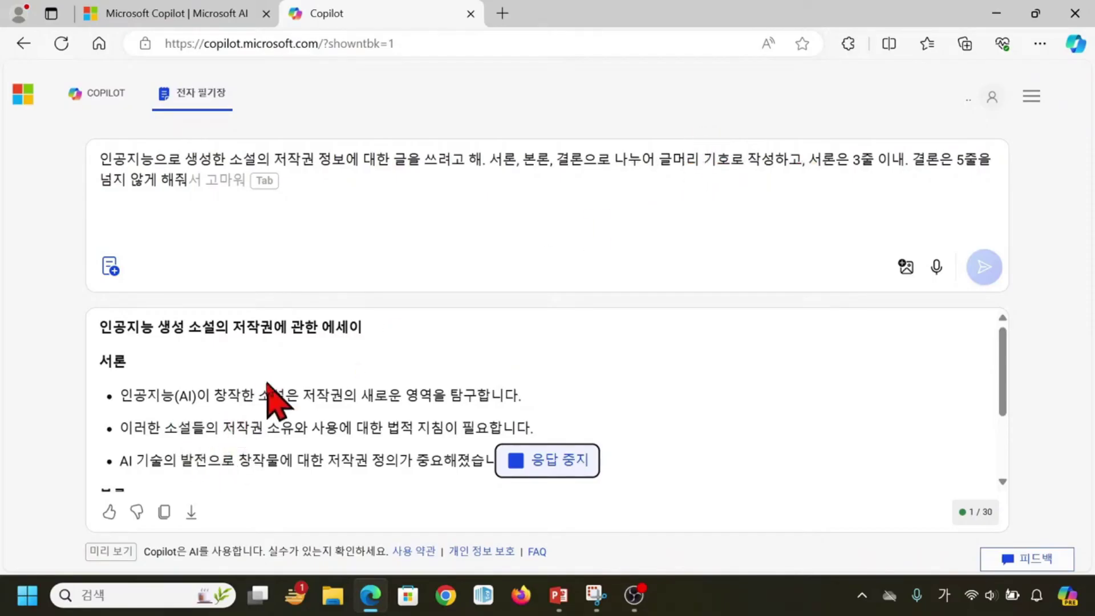
- Read through the generated essay's 서론, 본론 and 결론 and check them against the requested bullets and line limits
scroll(268, 393, up, 5)
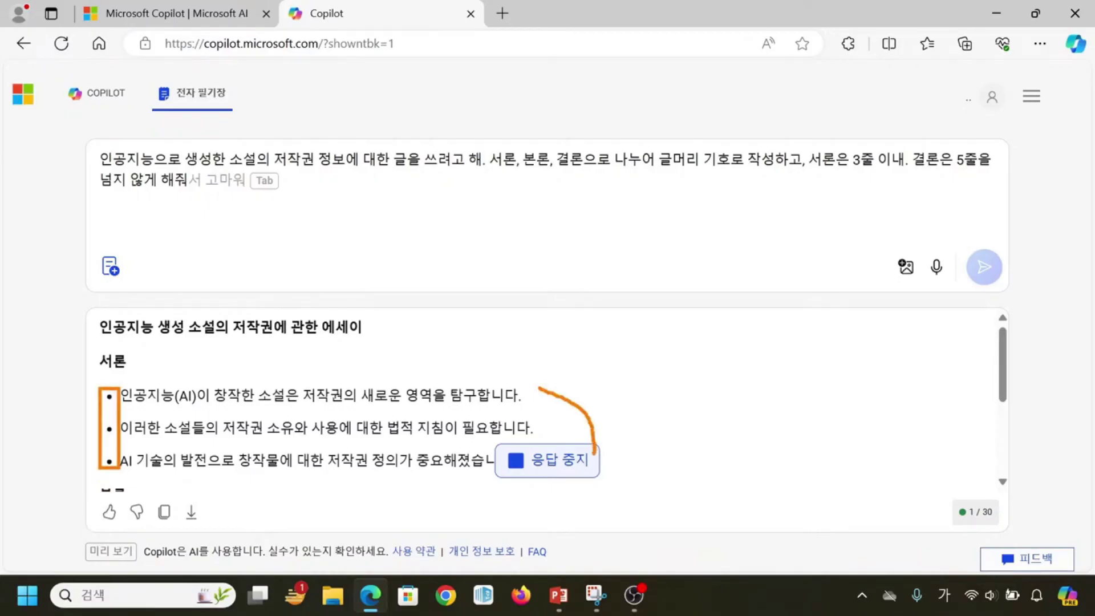
scroll(367, 361, down, 3)
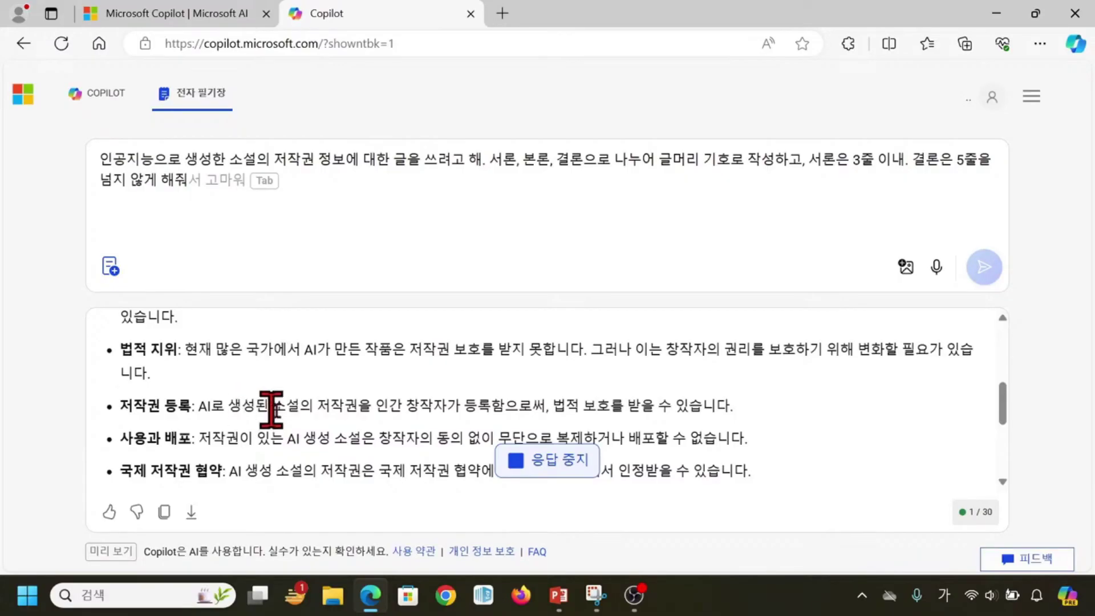
scroll(394, 445, down, 5)
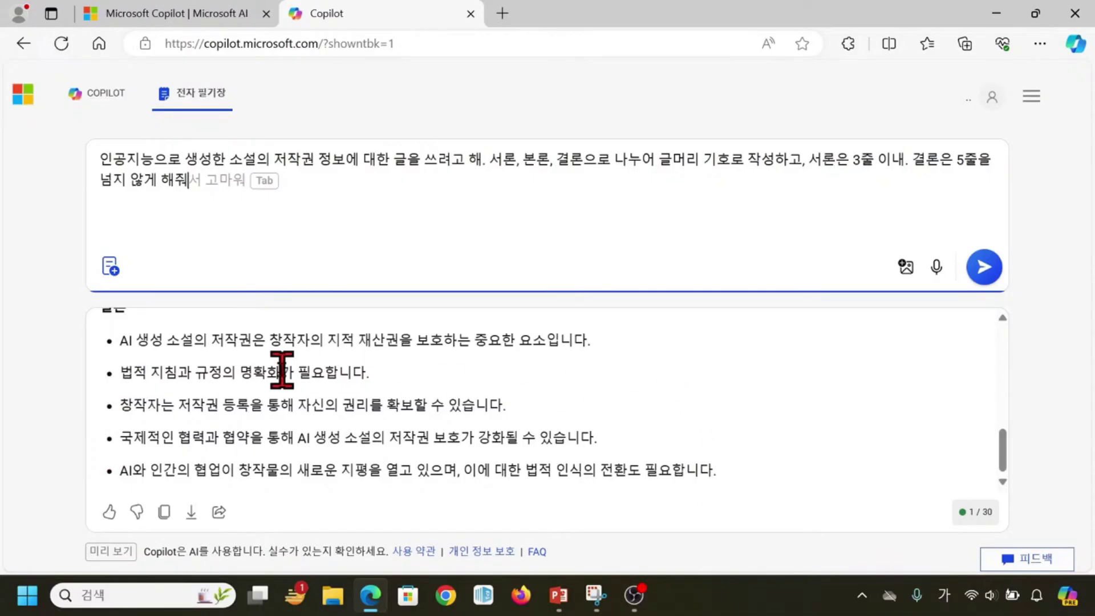
scroll(232, 440, up, 10)
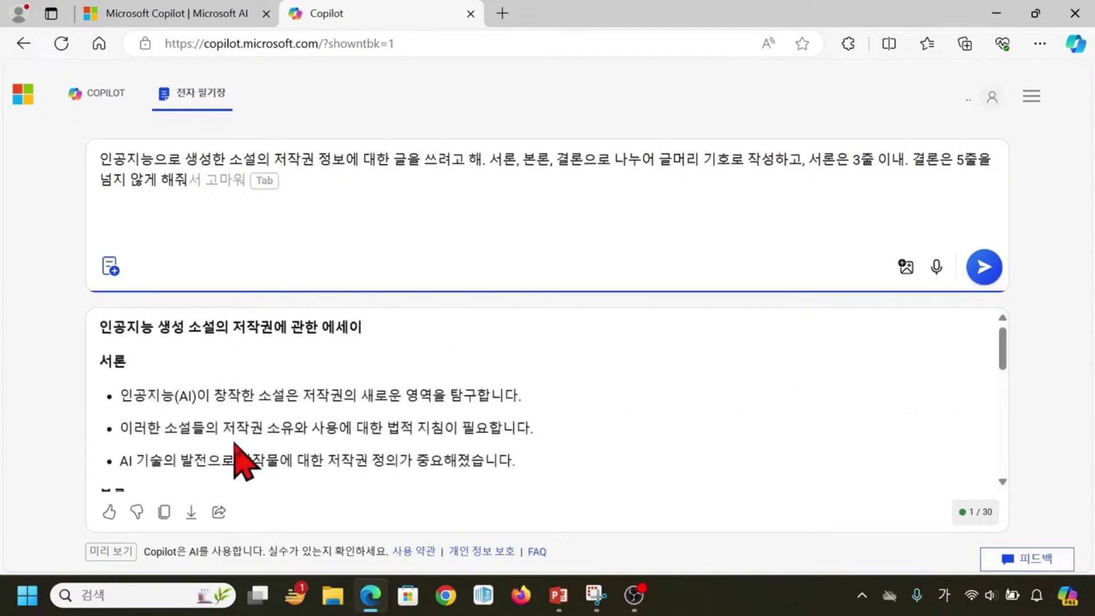
scroll(171, 399, down, 1)
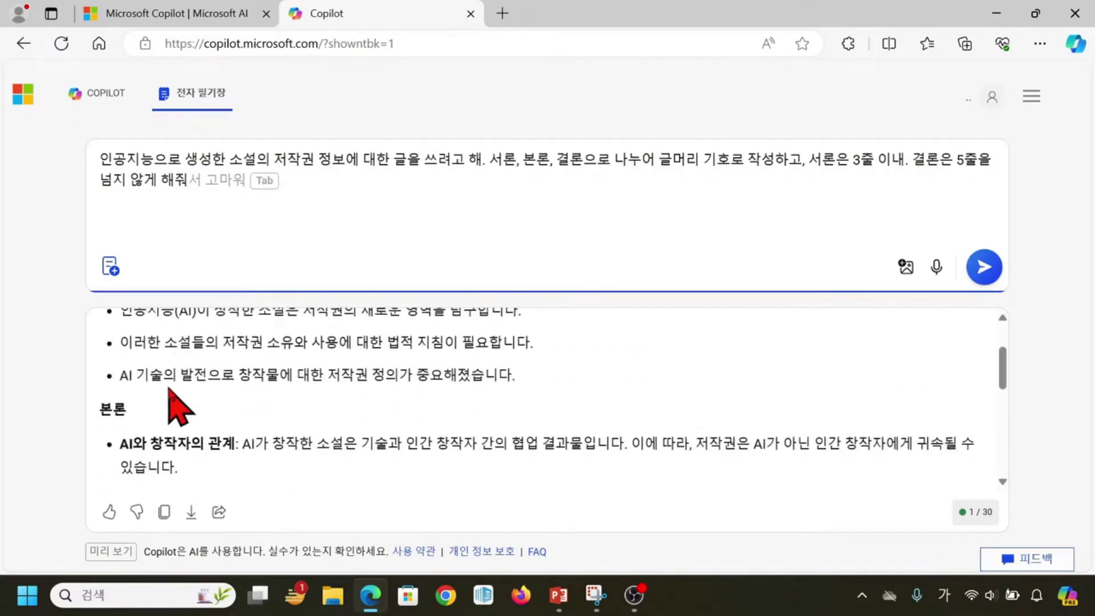
scroll(171, 399, down, 3)
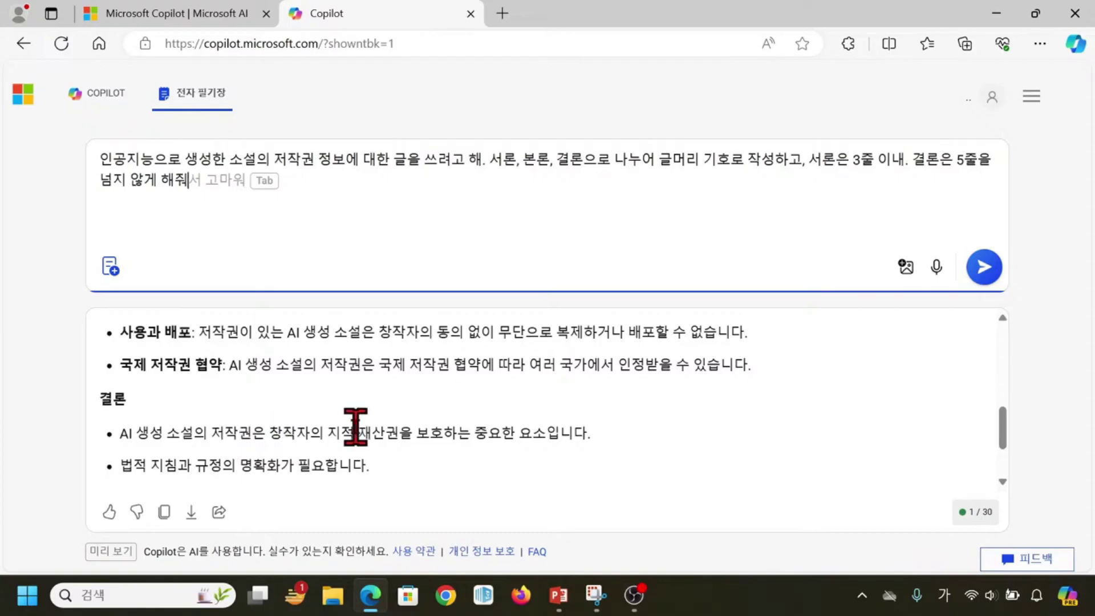
- Underline the key statements in the 본론 bullets on 저작권 등록, 법적 지위 and 국제 저작권 협약
scroll(355, 429, up, 2)
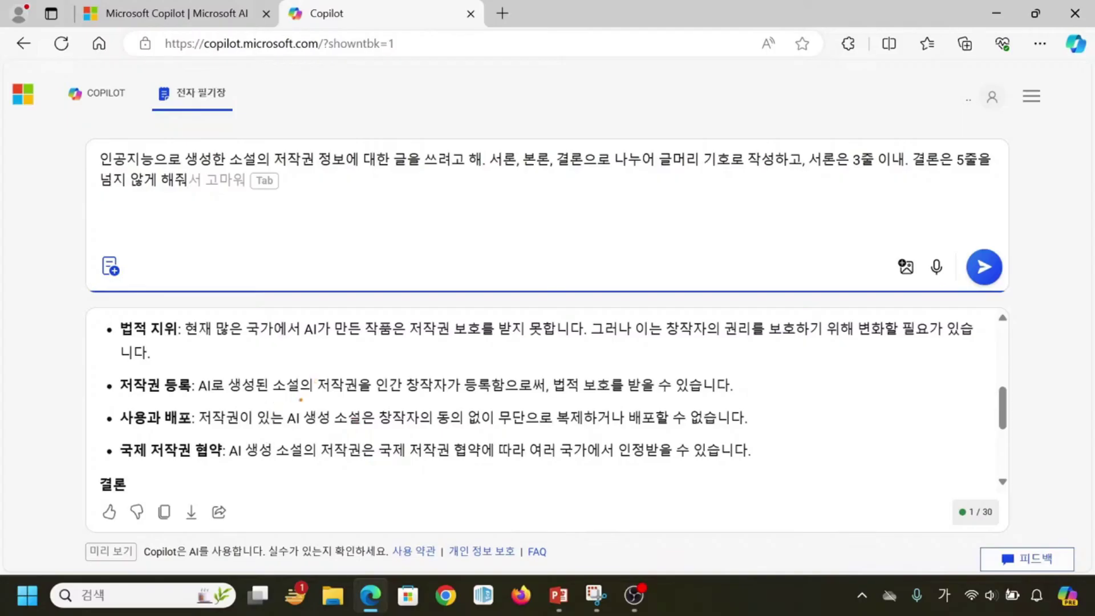
drag(376, 399, 705, 393)
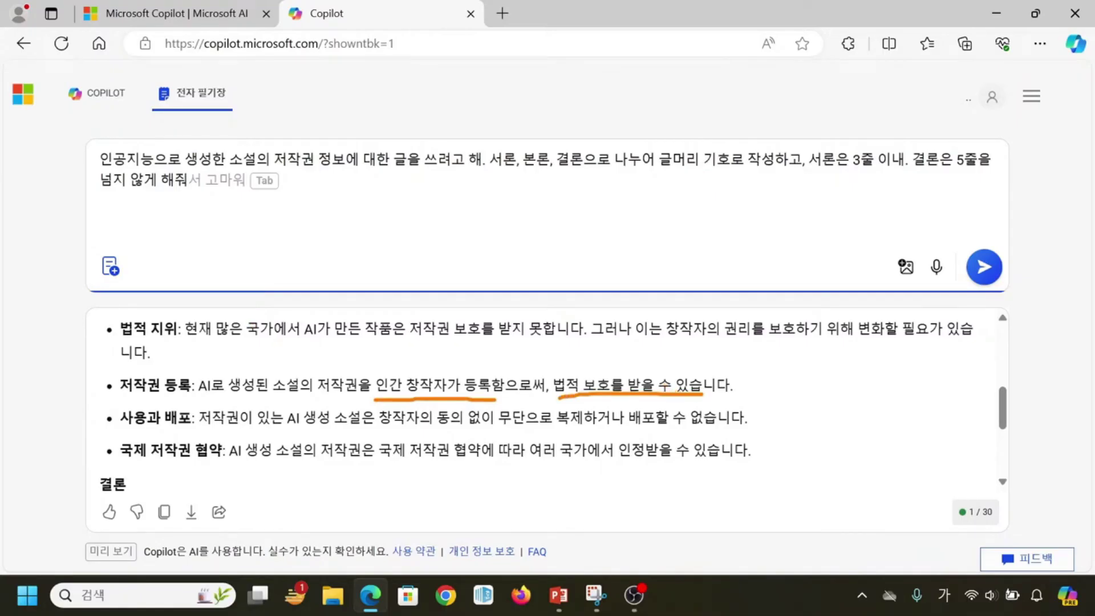
drag(295, 341, 586, 341)
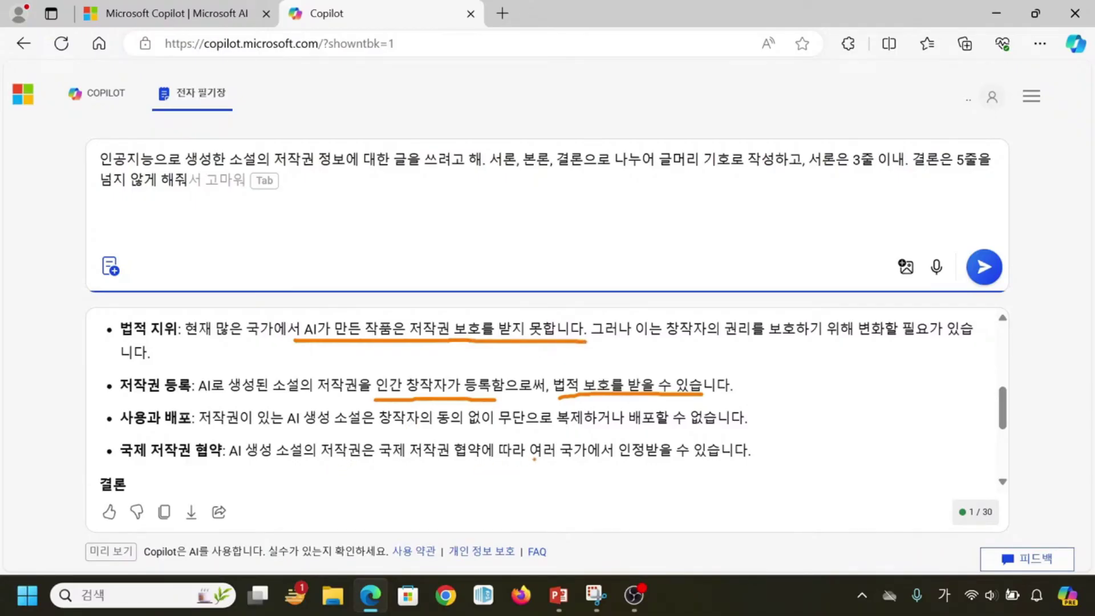
drag(525, 463, 594, 461)
- Frame the 결론 bullet "법적 지침과 규정의 명확화가 필요합니다." with an on-screen box
scroll(440, 469, down, 2)
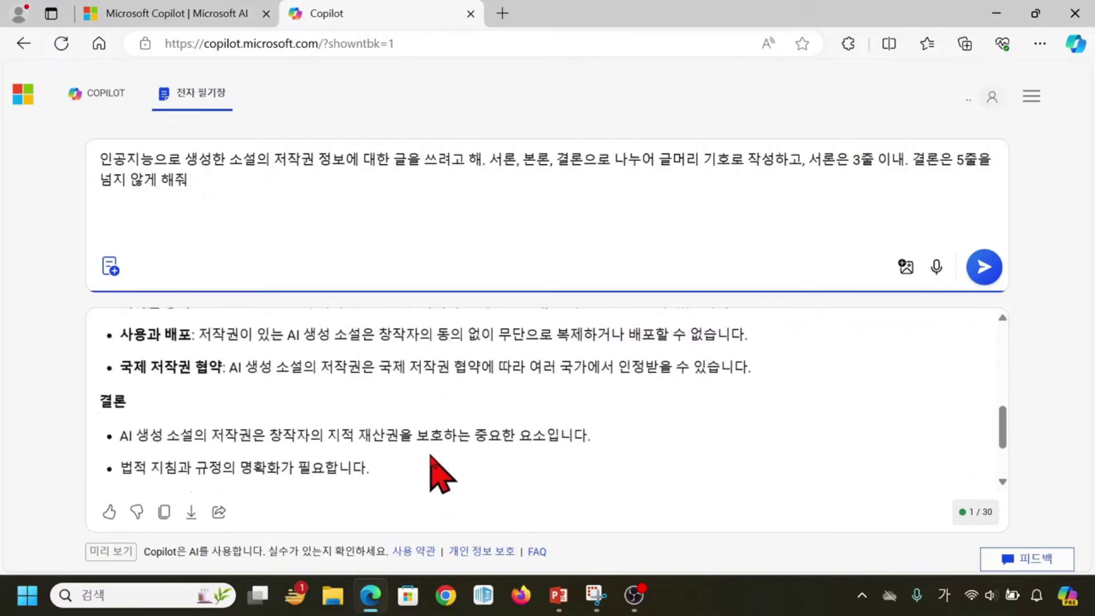
scroll(428, 451, down, 1)
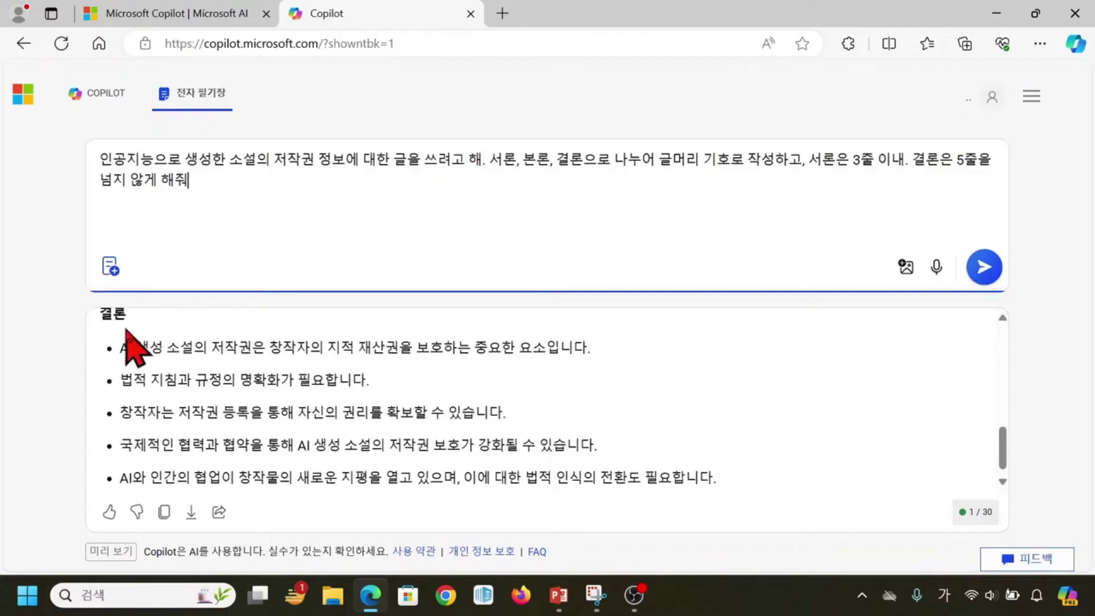
mouse_move(119, 367)
mouse_down()
mouse_move(124, 400)
mouse_move(382, 394)
mouse_up()
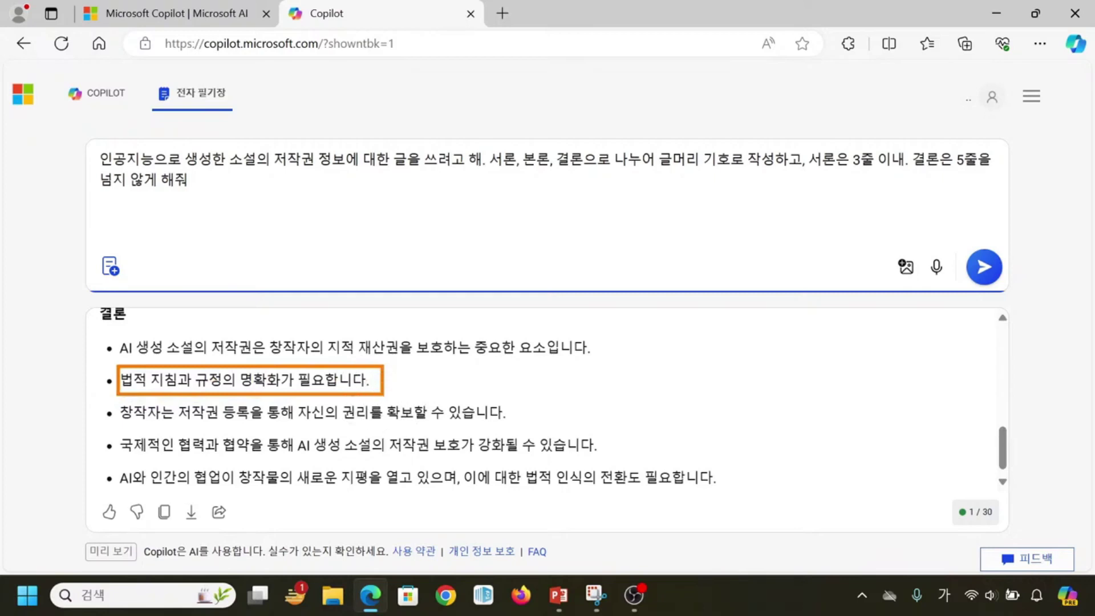